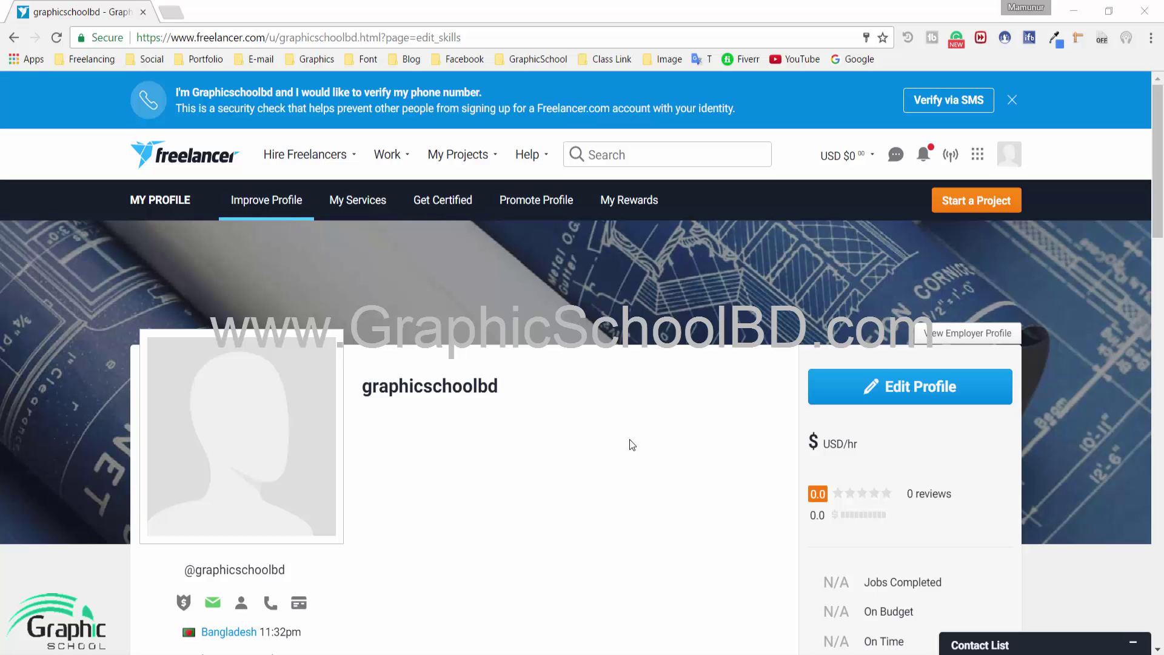
# Step: Start SMS phone verification and keep Bangladesh as the country
pyautogui.scroll(-4, 639, 457)
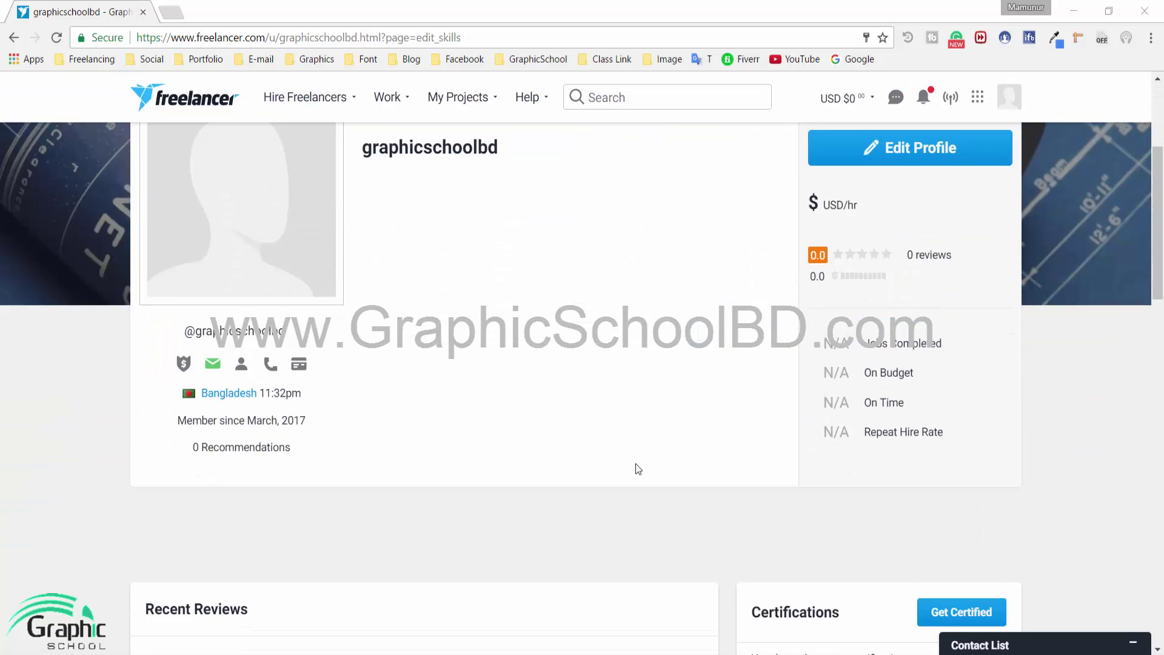
pyautogui.scroll(4, 634, 468)
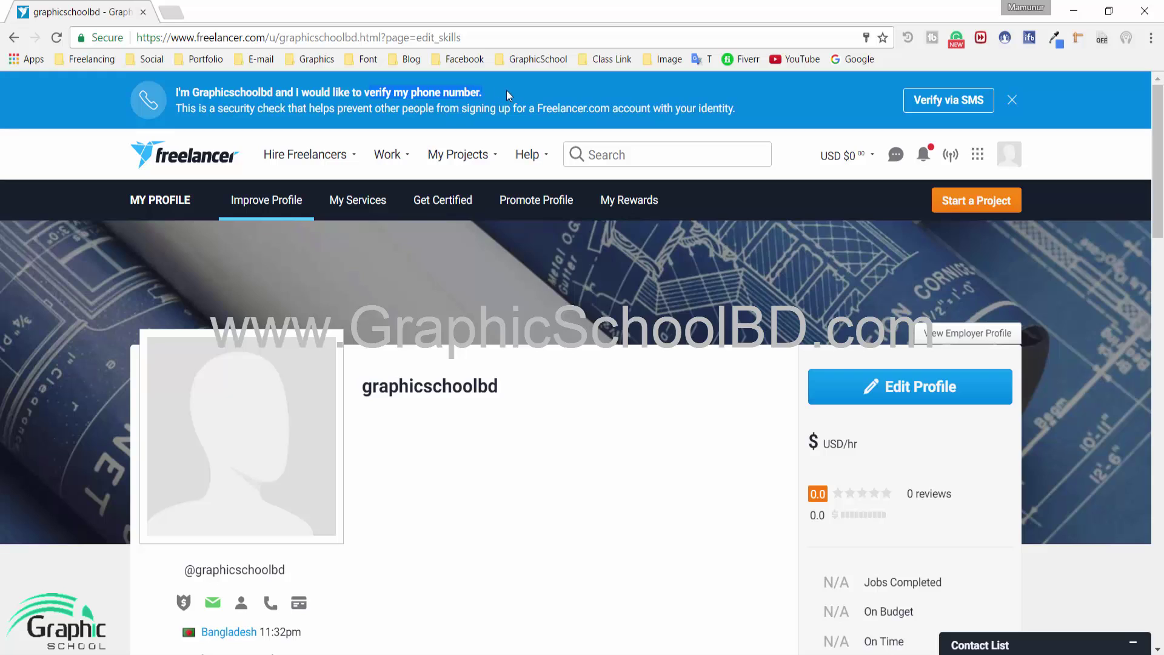
pyautogui.click(949, 102)
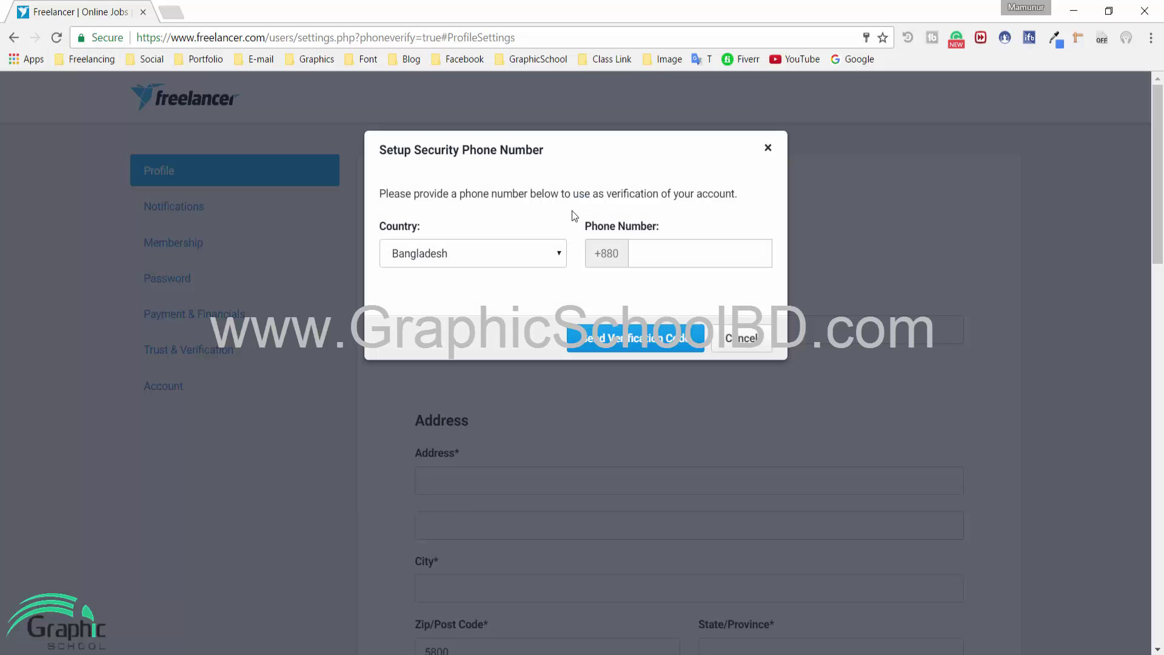
pyautogui.moveTo(379, 150); pyautogui.dragTo(586, 157)
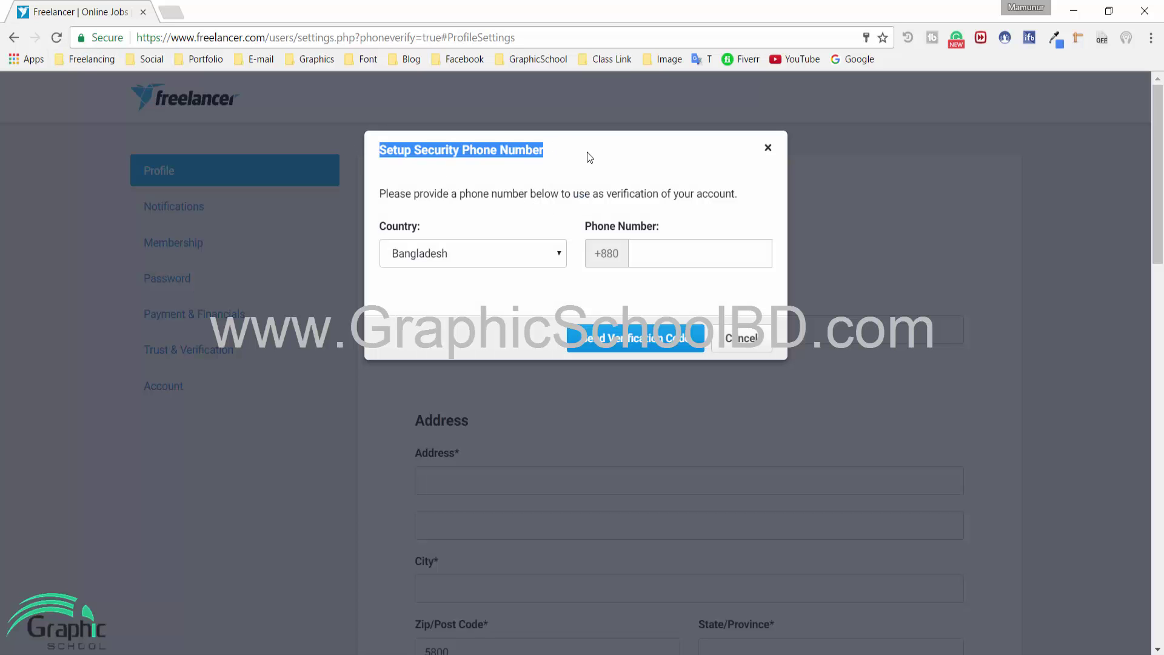
pyautogui.click(492, 257)
pyautogui.click(496, 257)
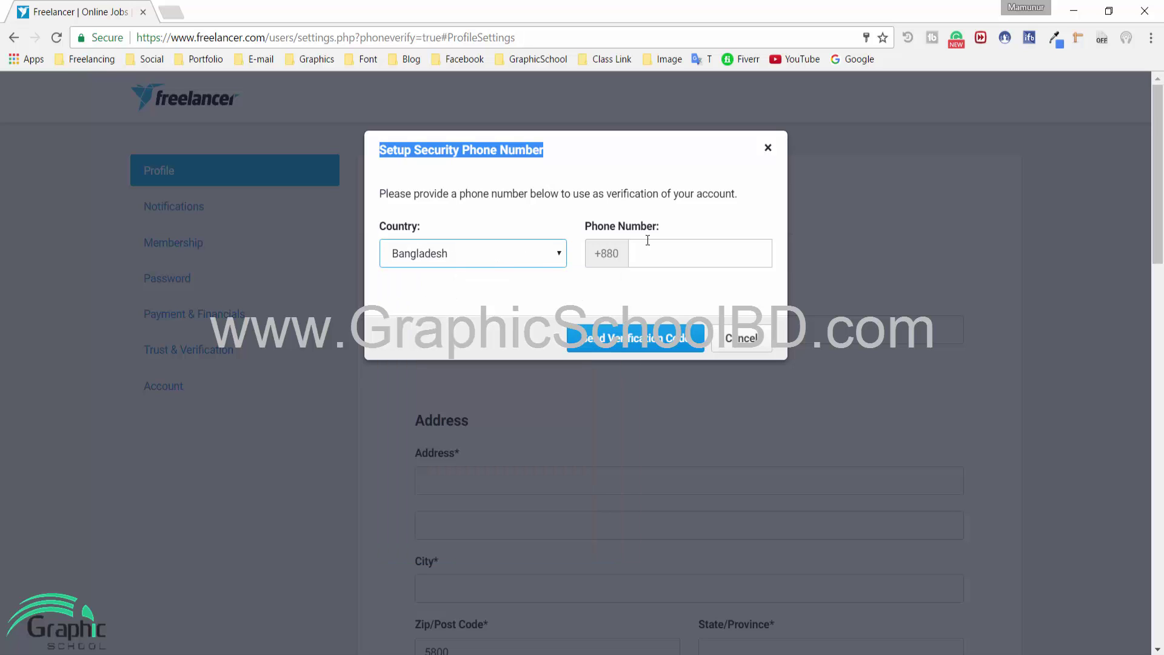
# Step: Enter the user's mobile number and request the SMS verification code
pyautogui.moveTo(664, 228); pyautogui.dragTo(582, 225)
pyautogui.click(624, 259)
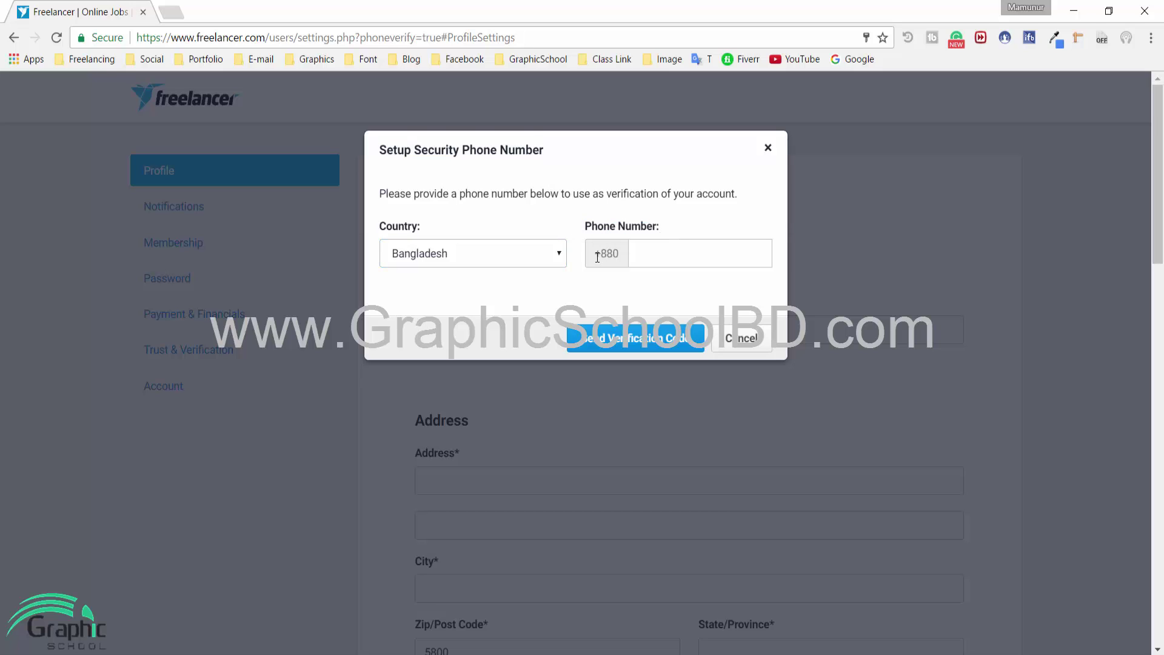
pyautogui.click(648, 254)
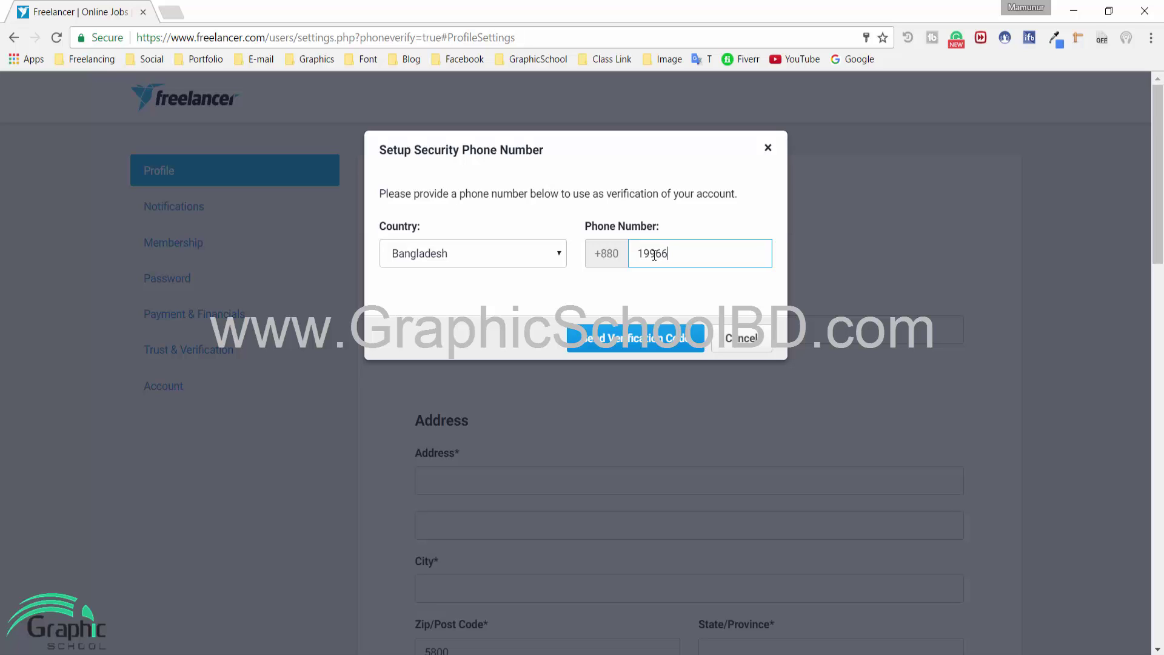
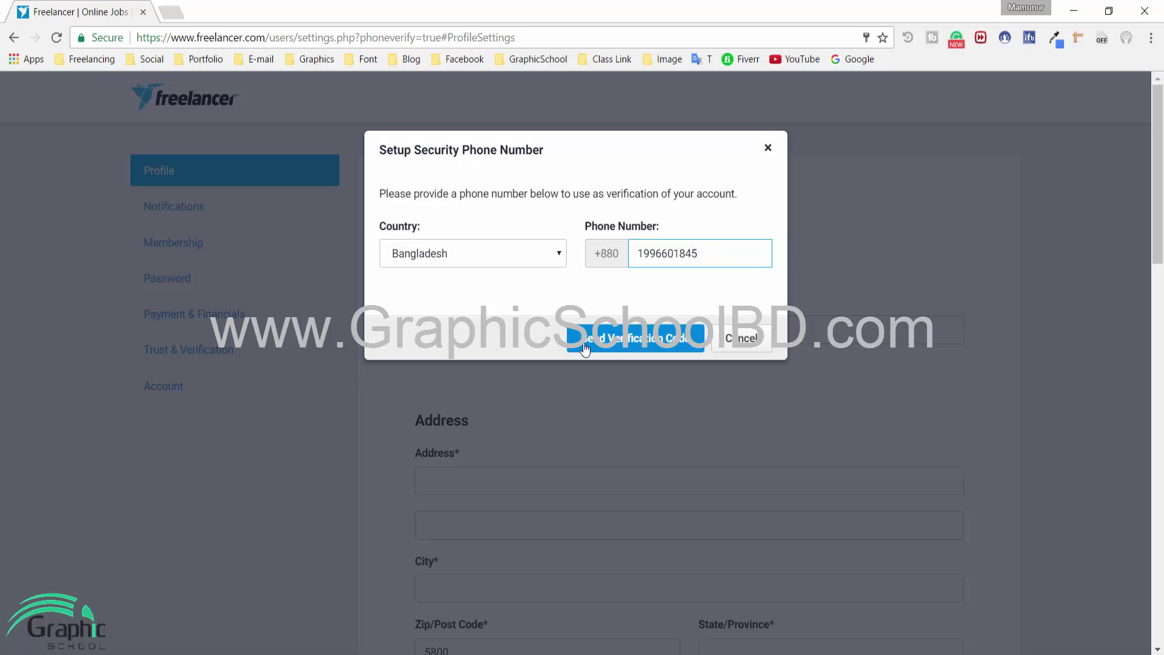
pyautogui.click(667, 344)
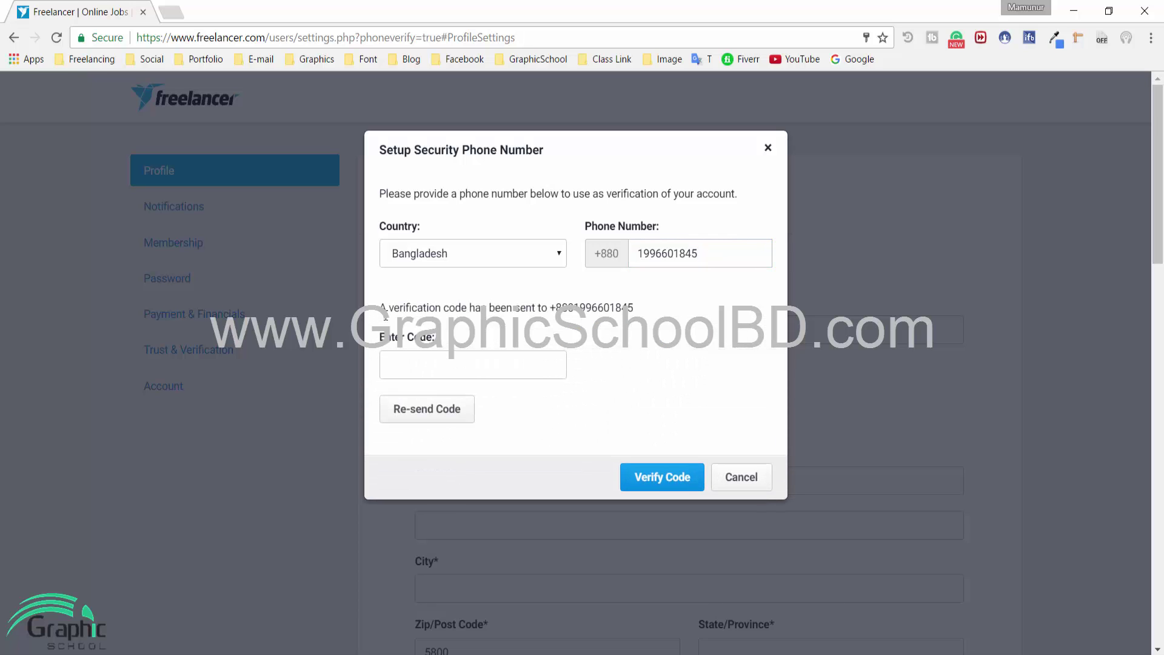
# Step: Enter the received SMS verification code and submit it
pyautogui.moveTo(382, 303); pyautogui.dragTo(648, 308)
pyautogui.click(433, 324)
pyautogui.click(647, 308)
pyautogui.moveTo(382, 337); pyautogui.dragTo(425, 337)
pyautogui.click(500, 343)
pyautogui.click(468, 363)
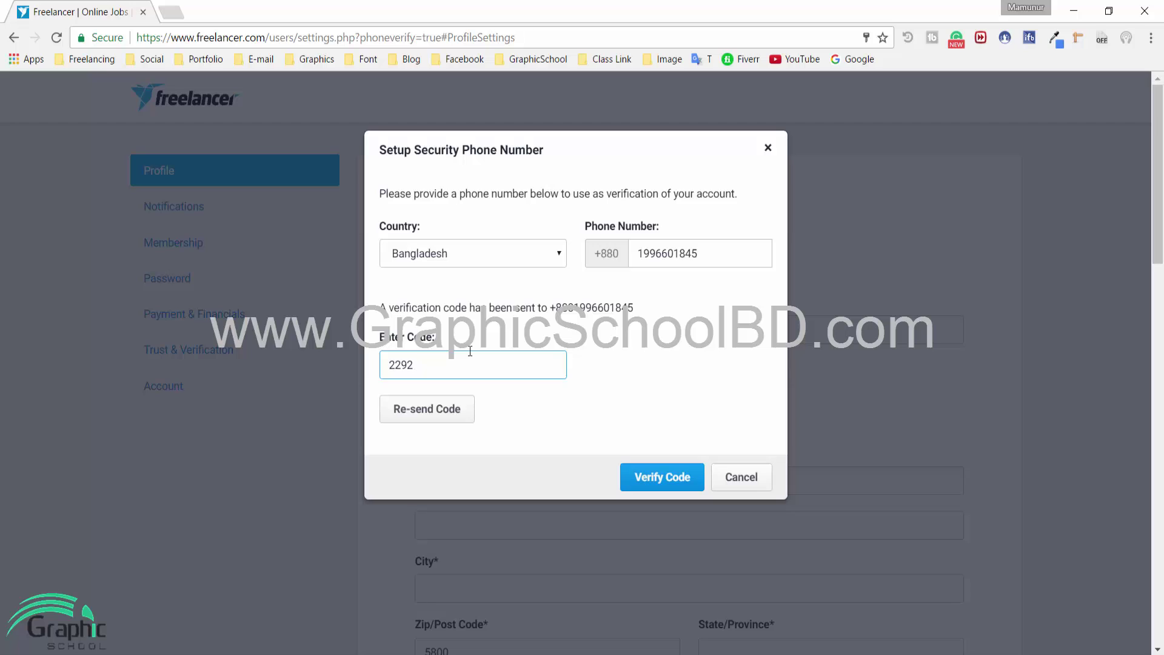
pyautogui.click(659, 485)
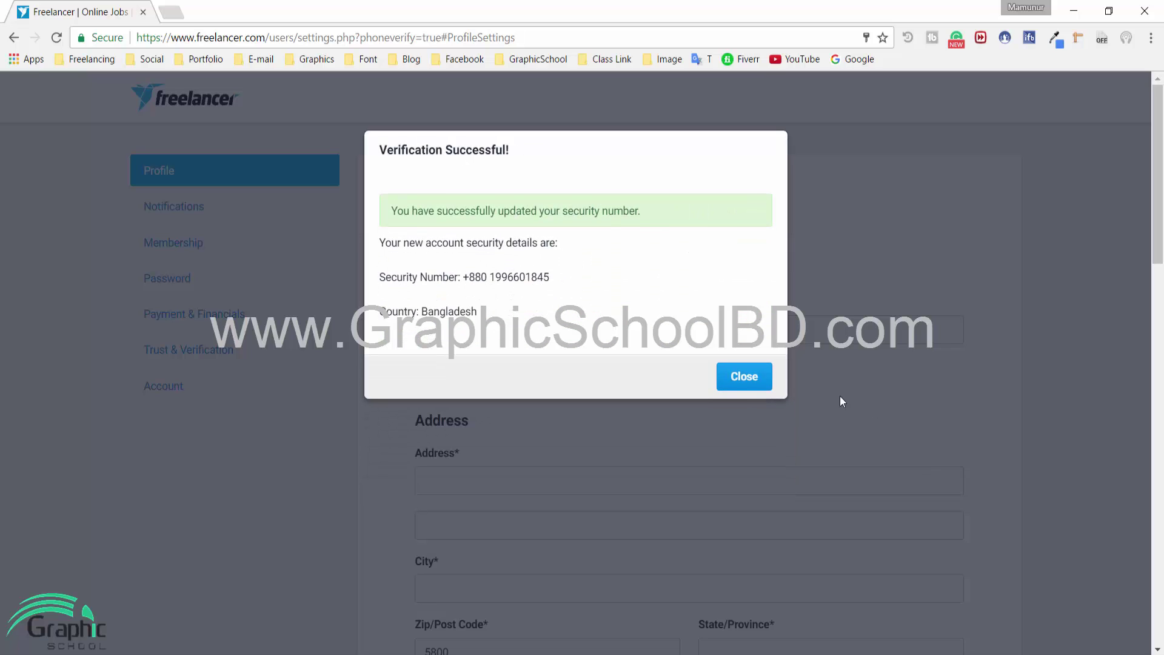
# Step: Close the Verification Successful message to return to Profile Details
pyautogui.moveTo(405, 210); pyautogui.dragTo(662, 208)
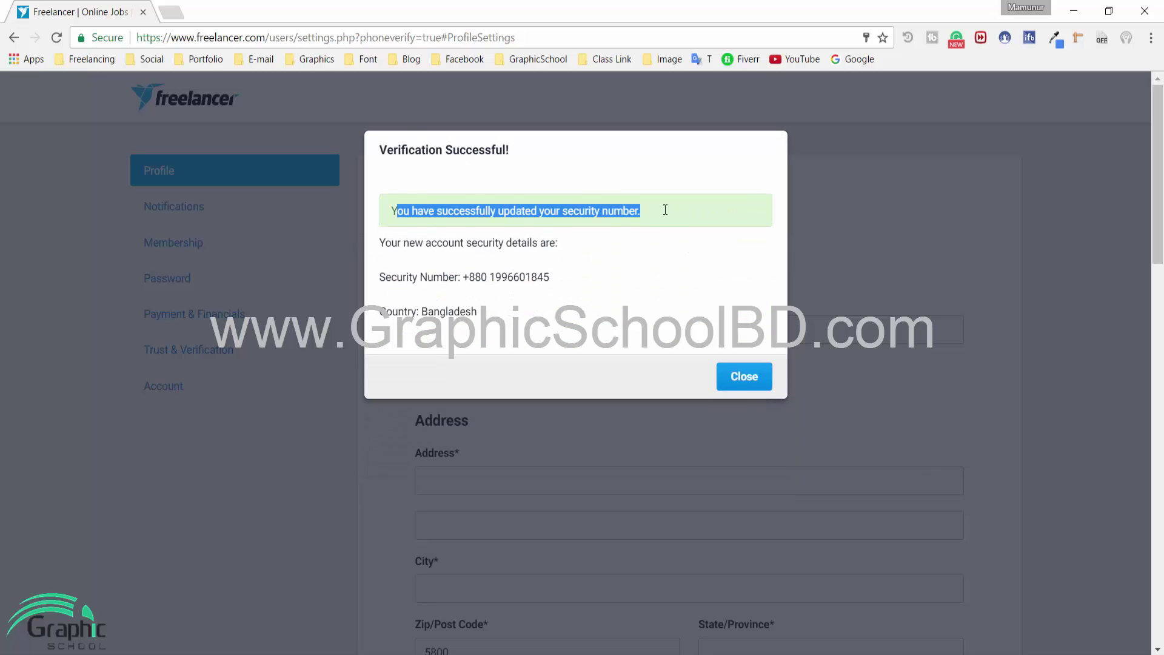
pyautogui.click(726, 349)
pyautogui.click(742, 376)
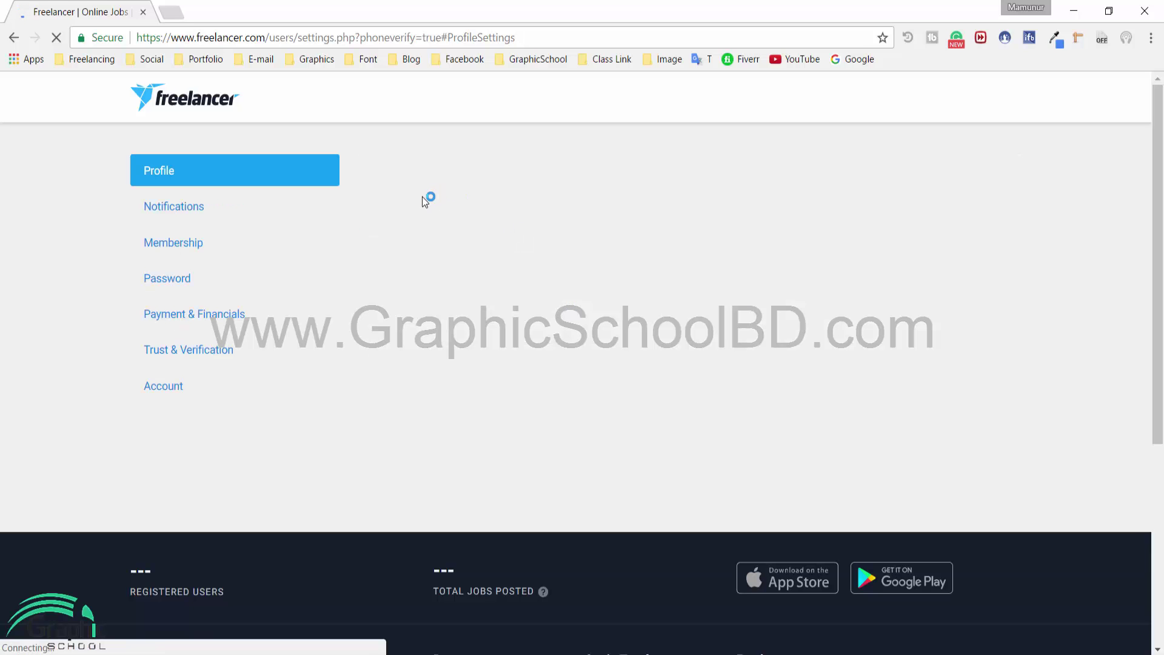
# Step: Fill in the user's first and last name in Profile Details
pyautogui.click(56, 39)
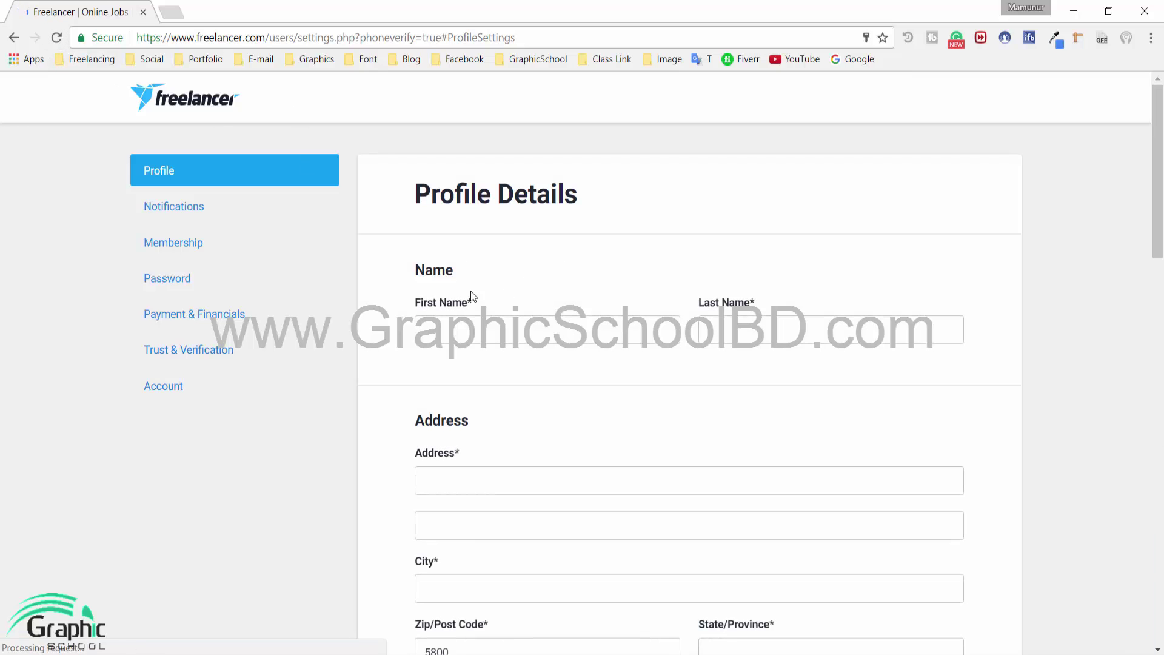
pyautogui.moveTo(408, 197); pyautogui.dragTo(660, 223)
pyautogui.click(397, 296)
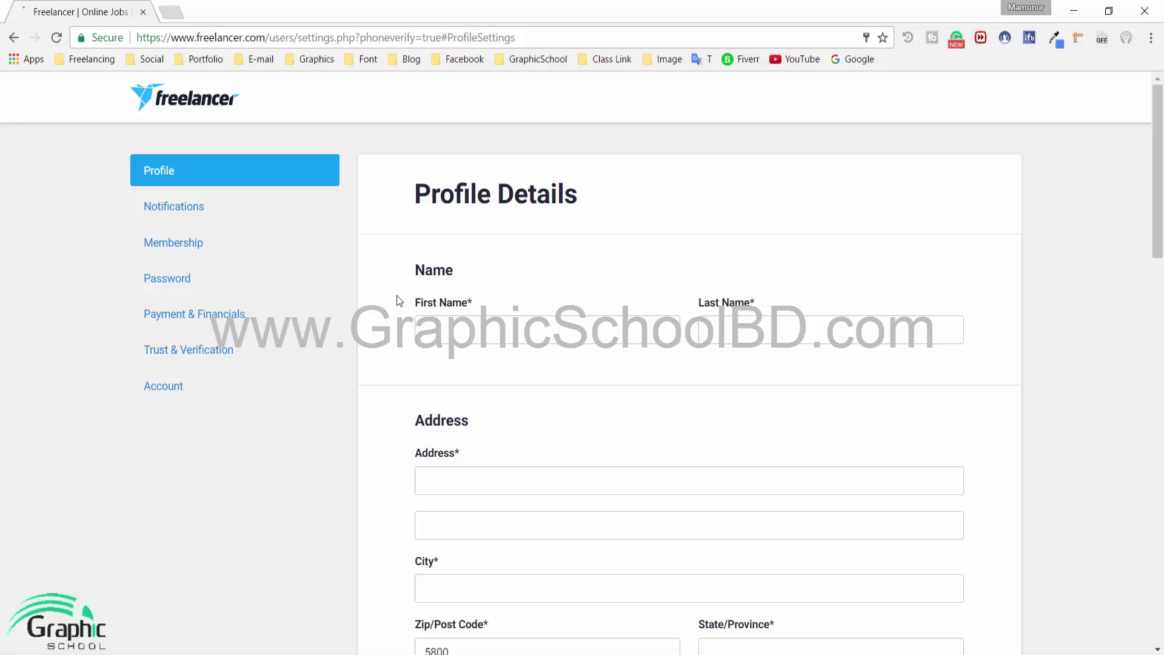
pyautogui.click(488, 328)
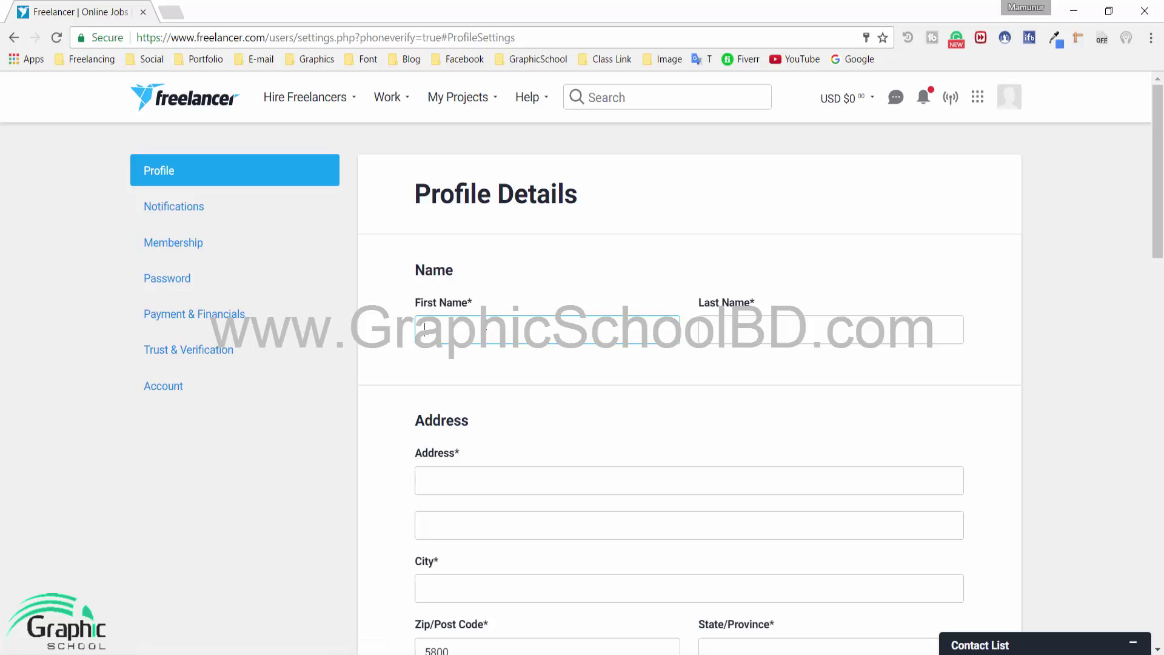
pyautogui.press('Tab')
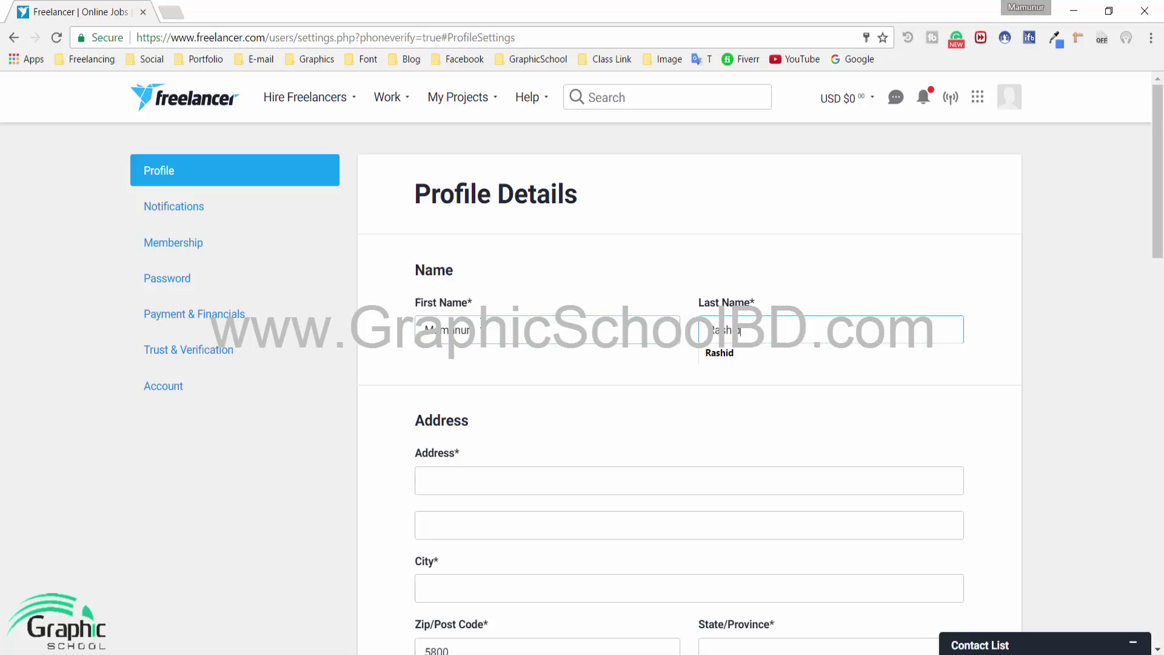
# Step: Enter the street address and city, and replace postcode 5800 with the correct one
pyautogui.press('Tab')
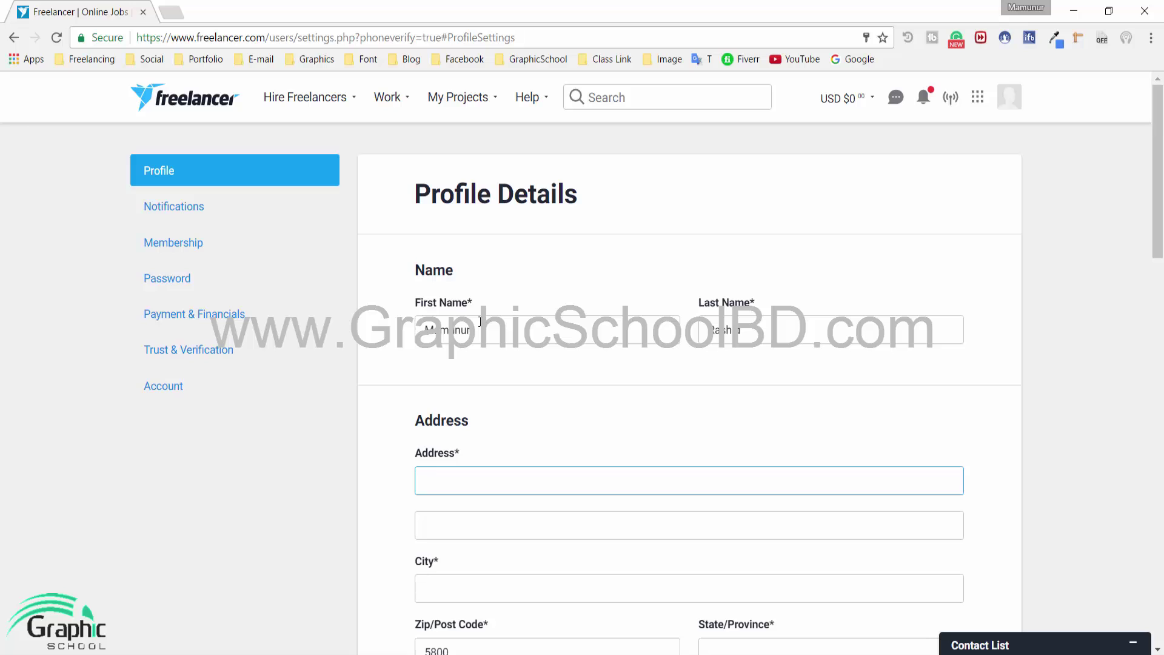
pyautogui.write('Dhan')
pyautogui.press('BackSpace')
pyautogui.press('BackSpace')
pyautogui.press('BackSpace')
pyautogui.press('Tab')
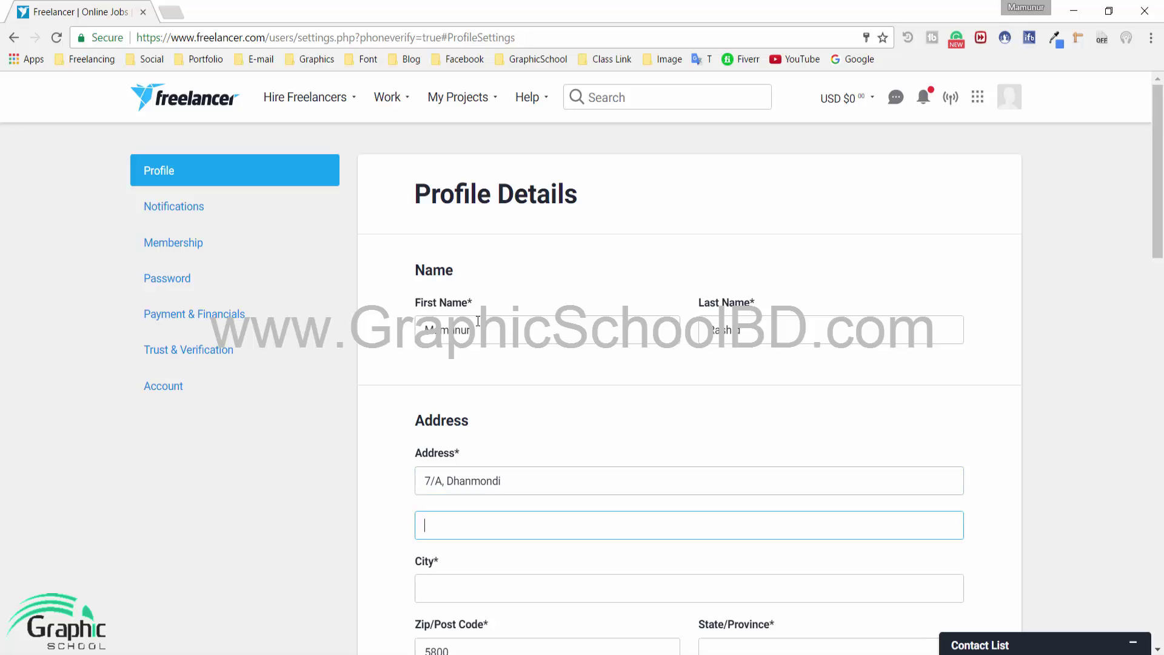
pyautogui.press('Tab')
pyautogui.write('Dhaka')
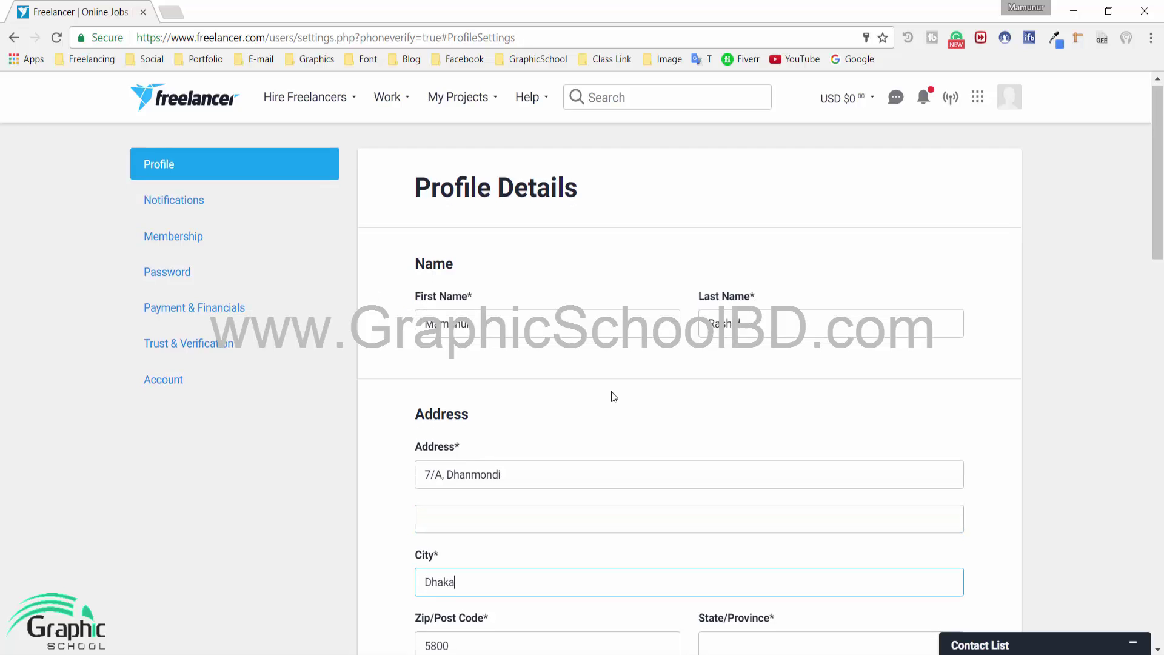
pyautogui.scroll(-1, 613, 395)
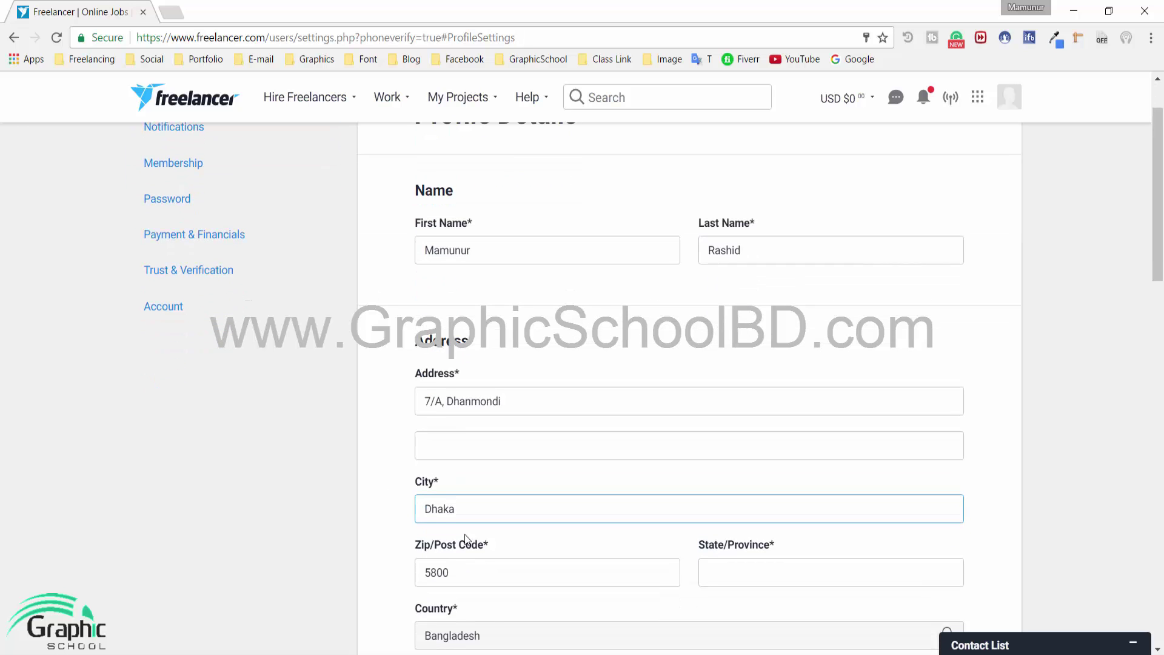
pyautogui.doubleClick(481, 574)
pyautogui.press('BackSpace')
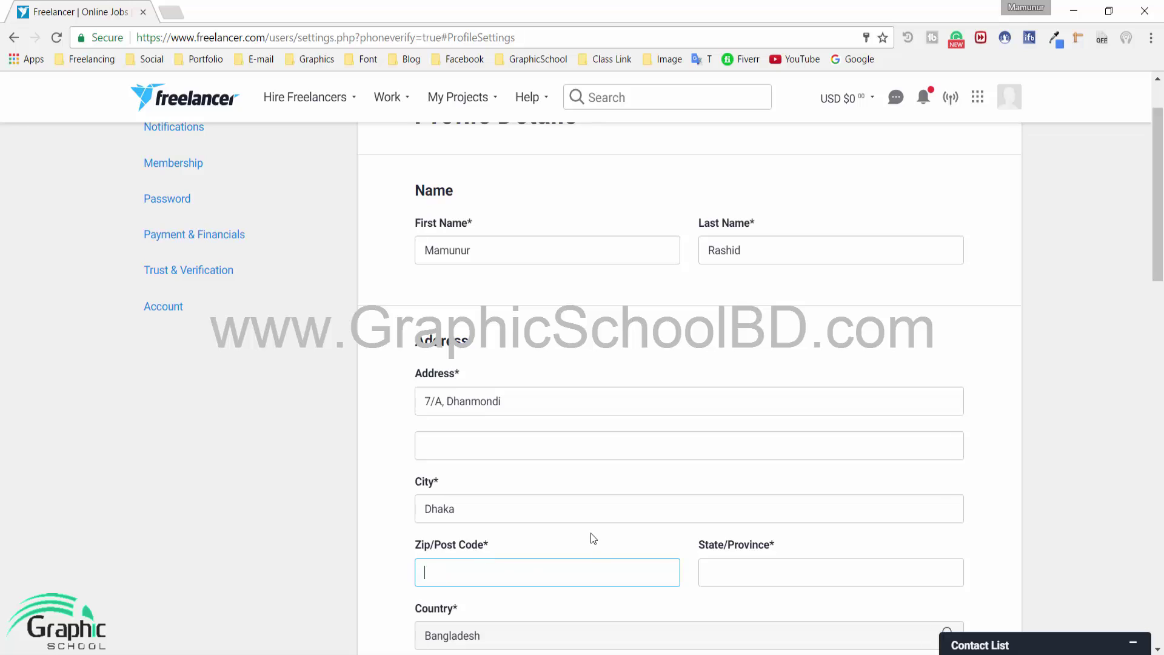
pyautogui.write('1200')
pyautogui.scroll(-1, 729, 504)
# Step: Fill in the State/Province field
pyautogui.scroll(-3, 729, 504)
pyautogui.click(722, 414)
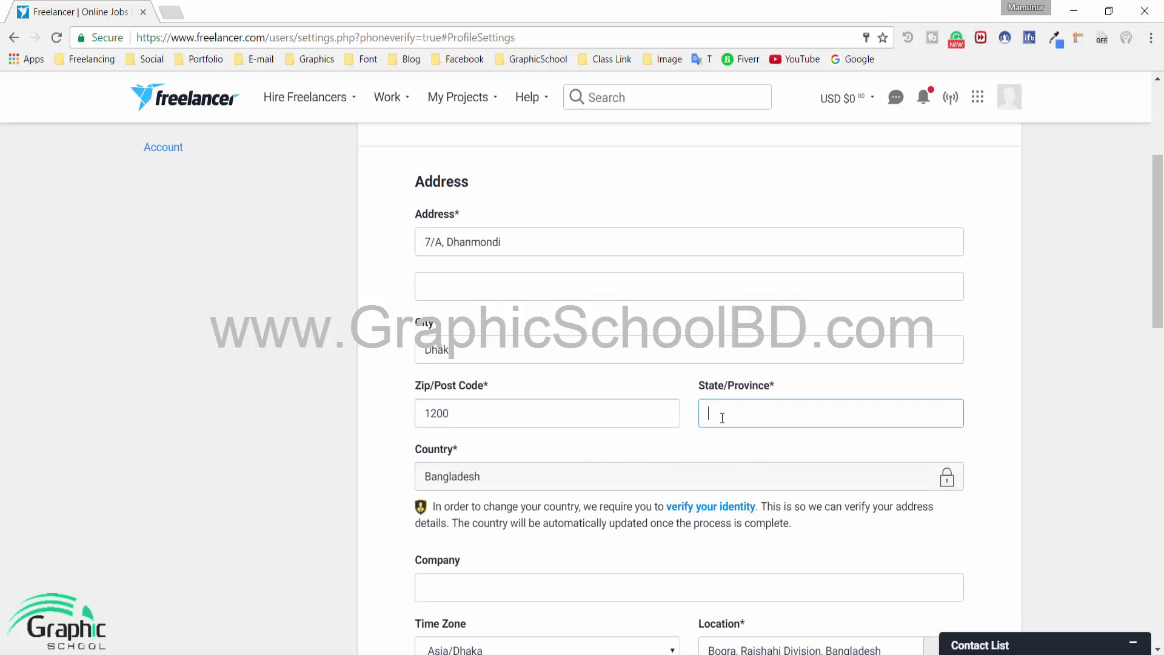
pyautogui.write('Dhaka')
pyautogui.scroll(-3, 500, 426)
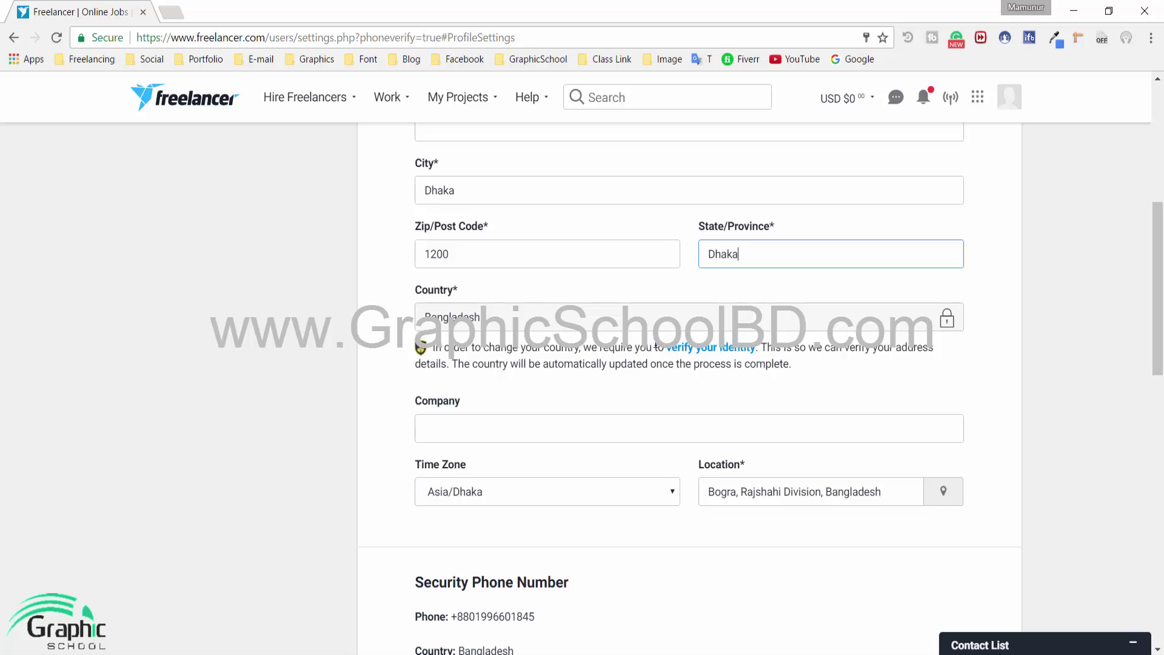
pyautogui.press('Tab')
pyautogui.click(827, 361)
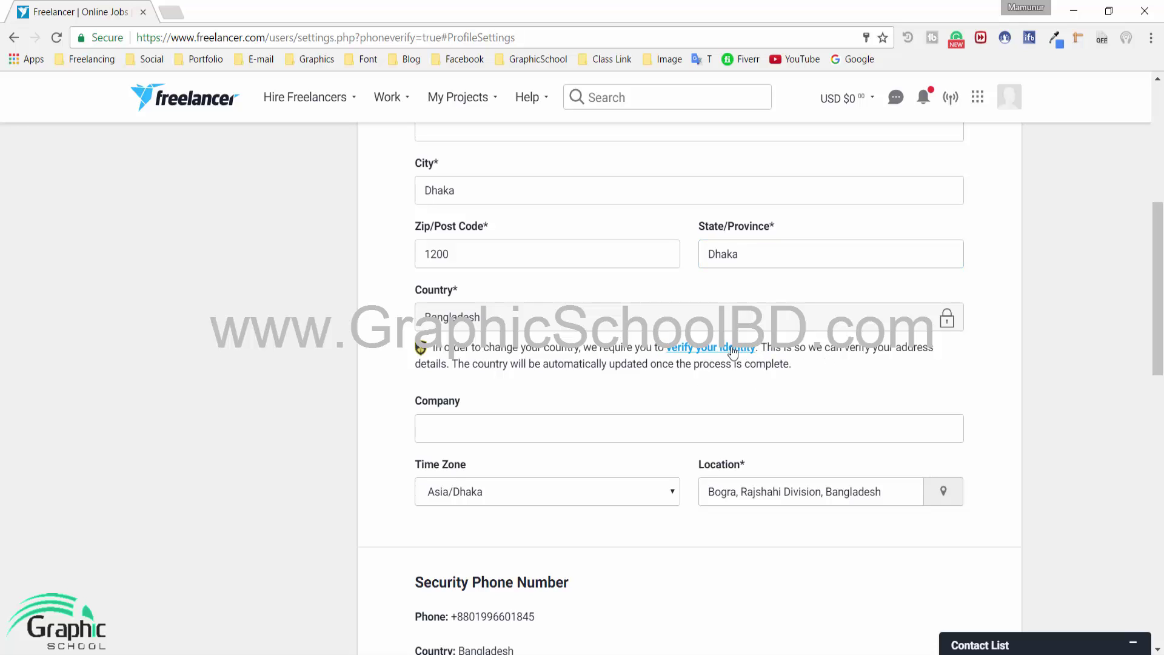
# Step: Set the company to Graphic School and keep Bogra, Rajshahi Division as the location
pyautogui.click(477, 436)
pyautogui.write('Graphic School')
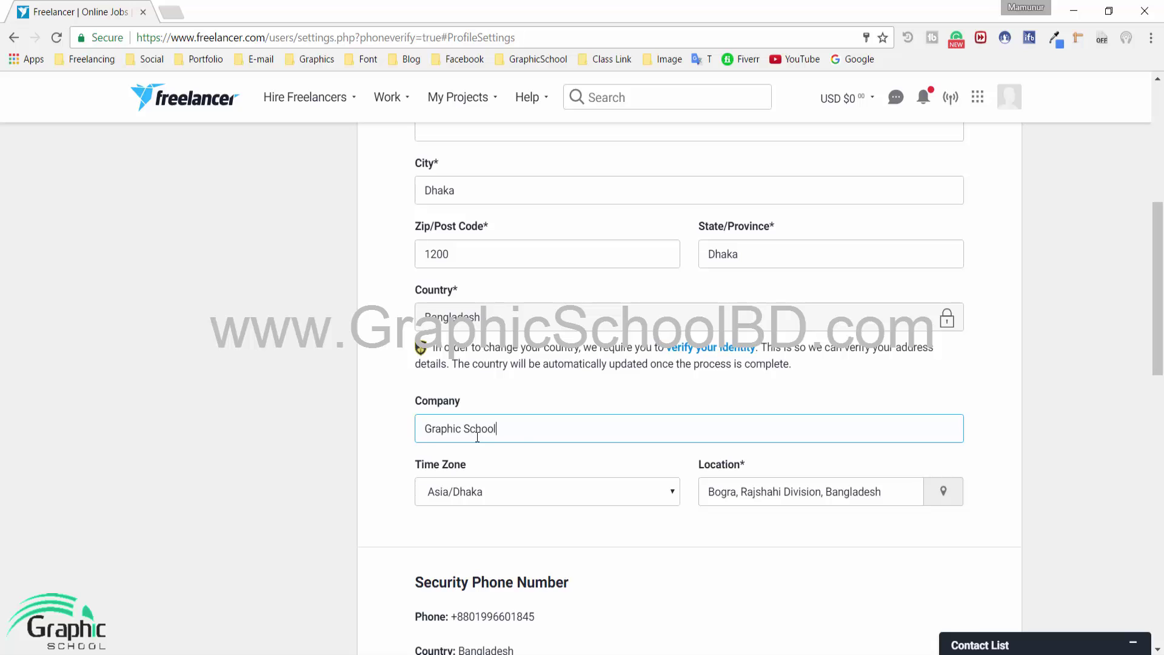
pyautogui.scroll(-1, 488, 461)
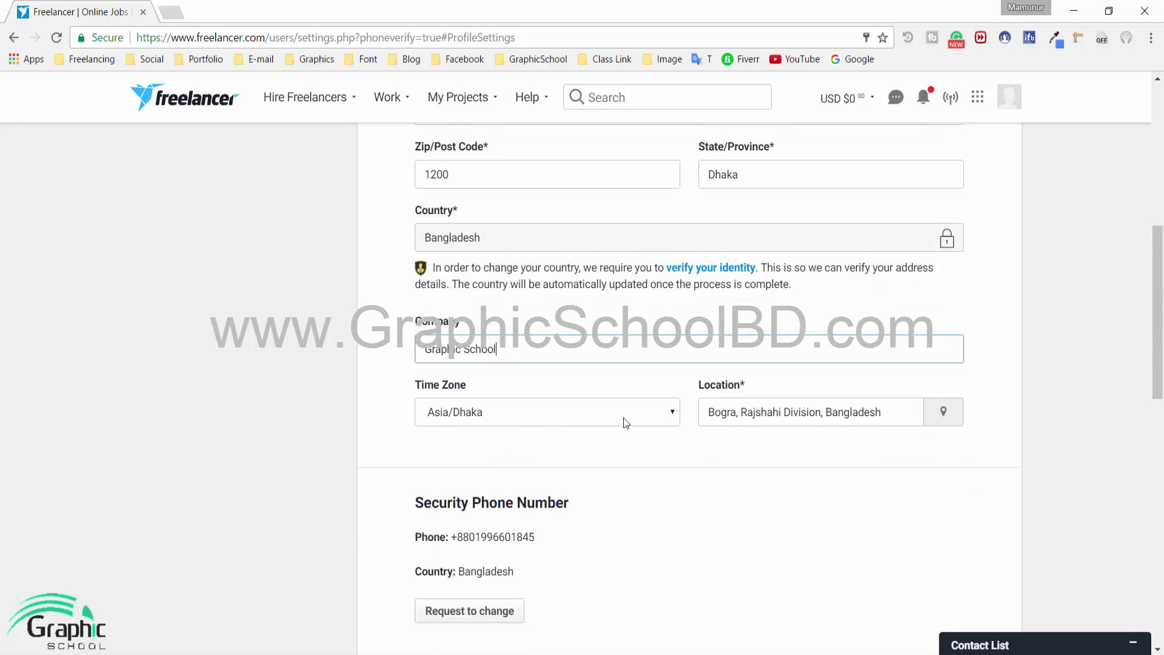
pyautogui.click(897, 413)
pyautogui.moveTo(897, 412); pyautogui.dragTo(693, 404)
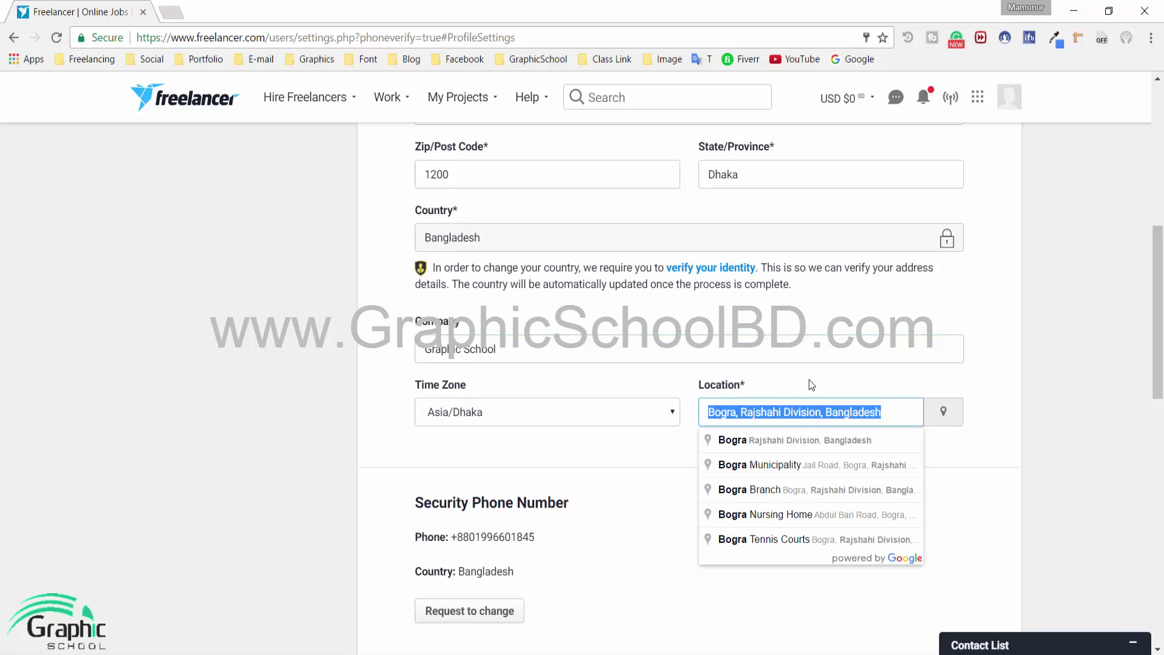
pyautogui.click(1009, 449)
pyautogui.click(877, 417)
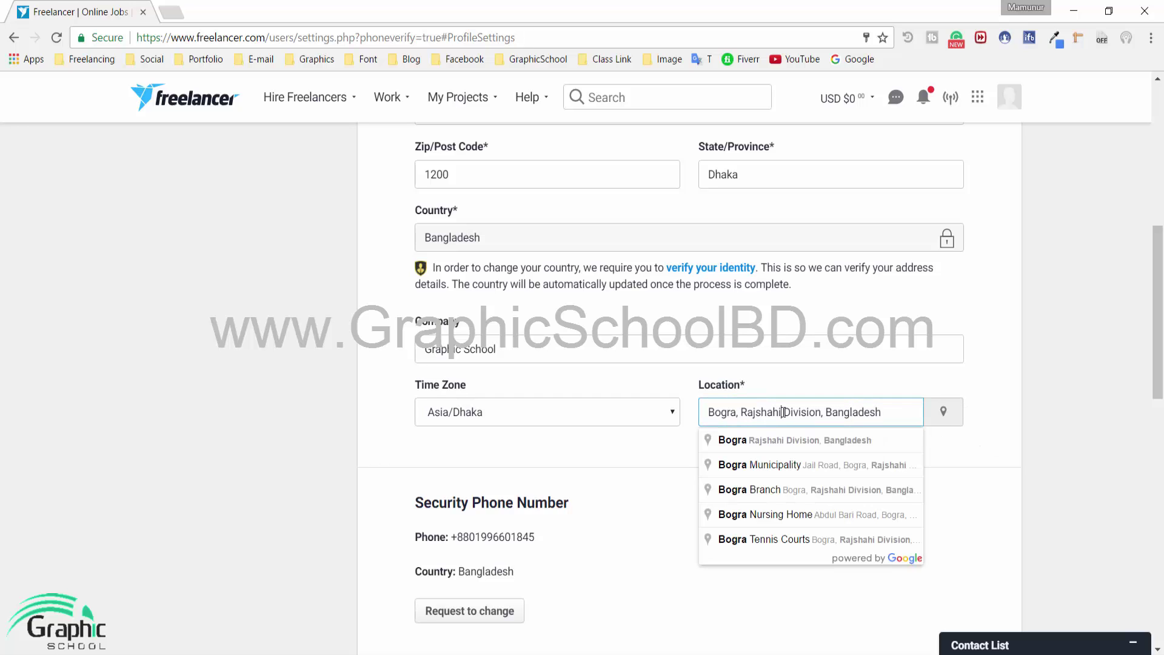
pyautogui.moveTo(755, 412); pyautogui.dragTo(693, 410)
pyautogui.click(784, 373)
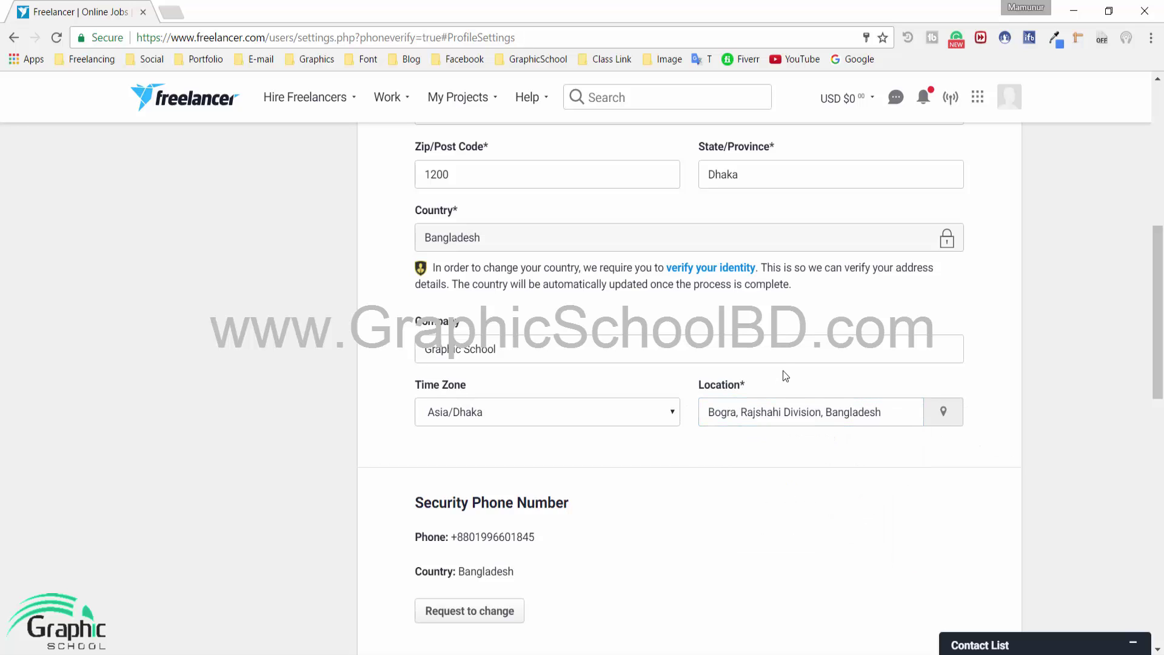
pyautogui.scroll(-3, 487, 498)
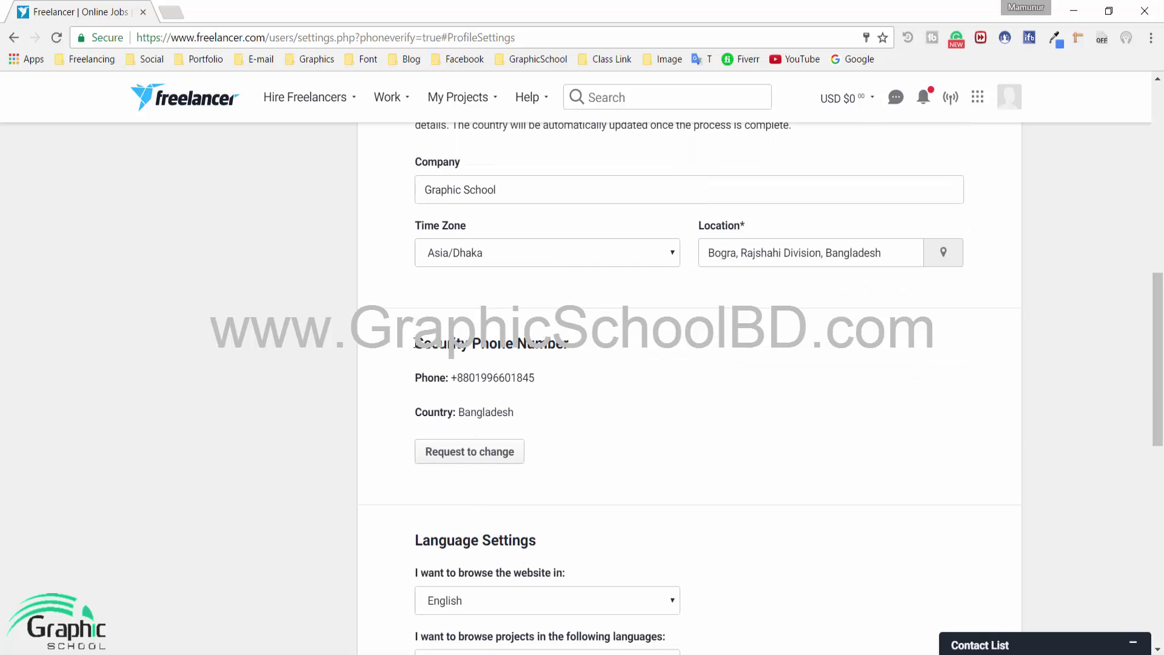
# Step: Review the saved security phone number and country
pyautogui.moveTo(413, 340); pyautogui.dragTo(548, 404)
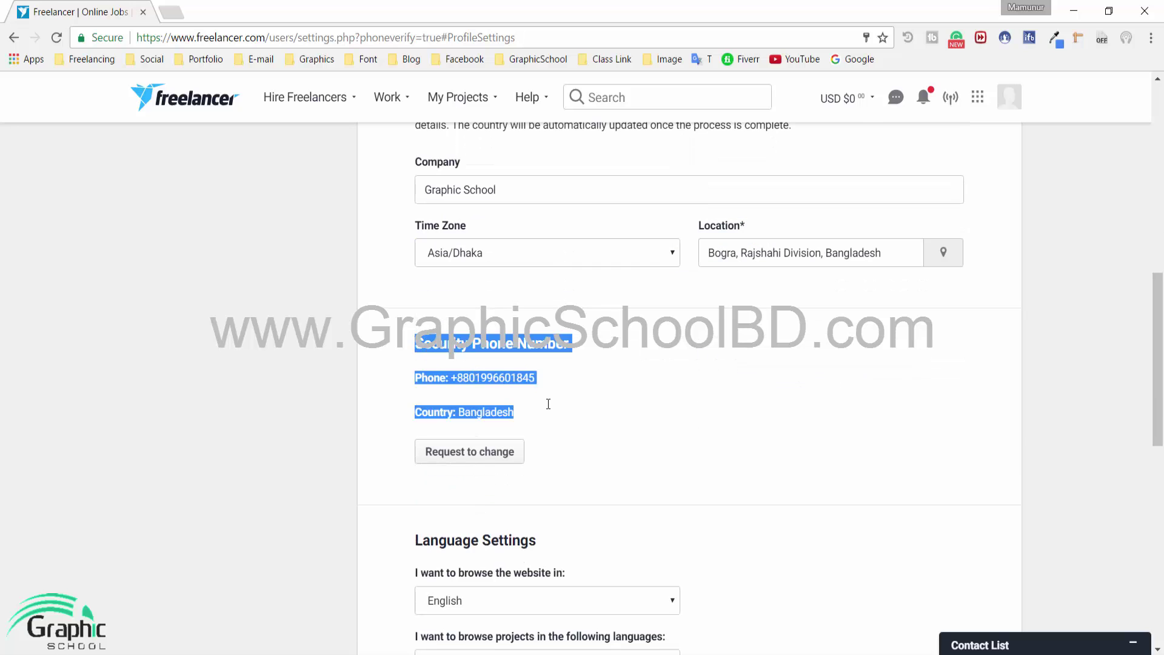
pyautogui.click(445, 364)
pyautogui.moveTo(414, 347); pyautogui.dragTo(553, 413)
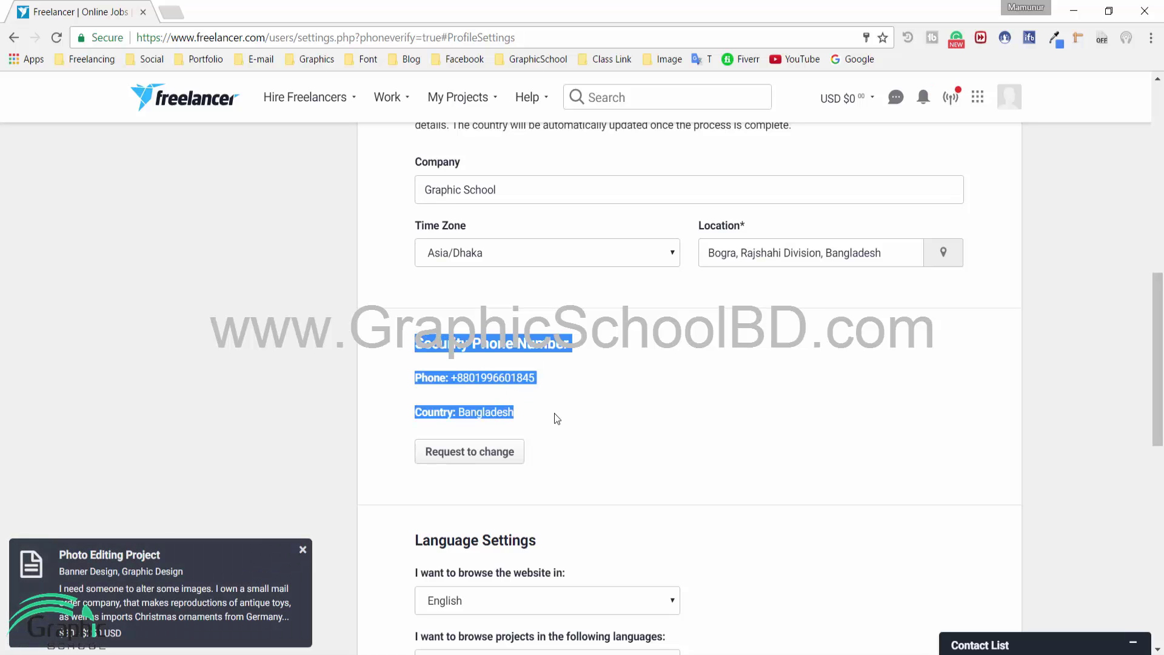
pyautogui.click(596, 412)
pyautogui.scroll(-3, 527, 418)
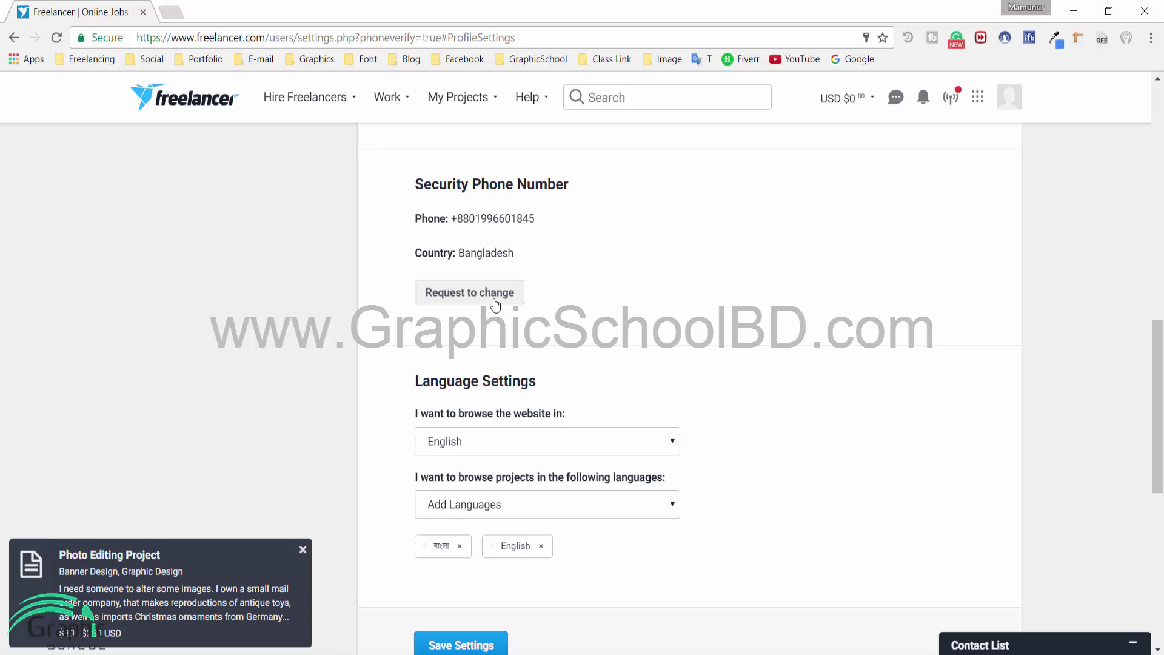
pyautogui.click(951, 97)
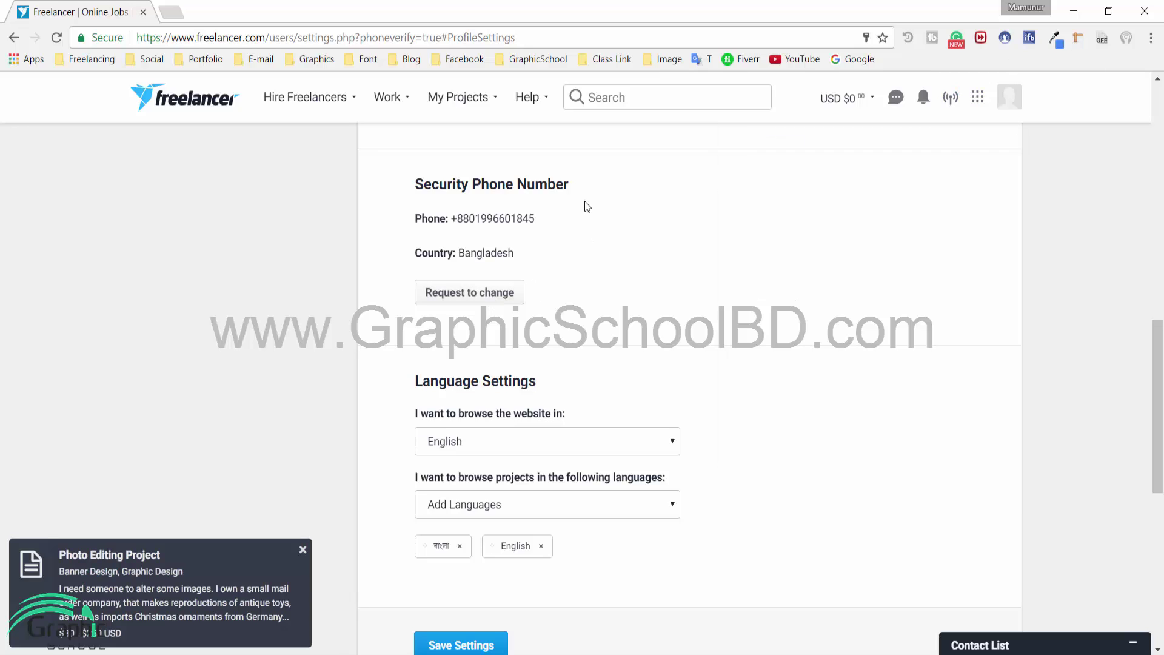
pyautogui.doubleClick(489, 216)
pyautogui.click(609, 271)
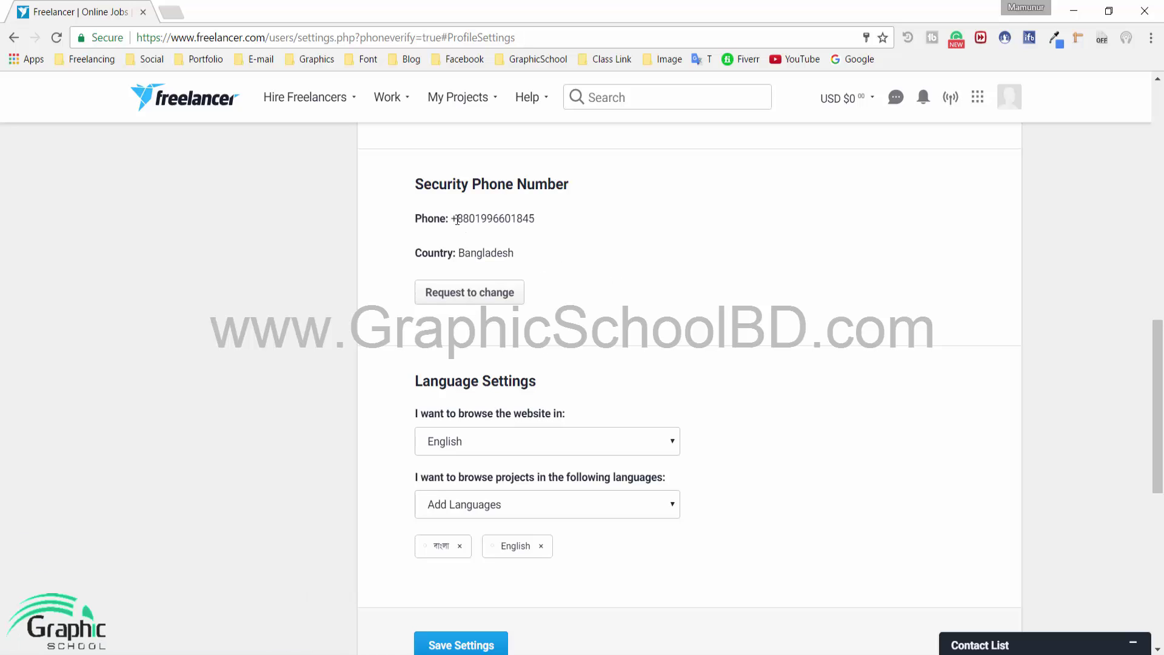
pyautogui.moveTo(456, 219); pyautogui.dragTo(568, 237)
pyautogui.click(573, 238)
pyautogui.scroll(-5, 601, 353)
pyautogui.scroll(4, 601, 352)
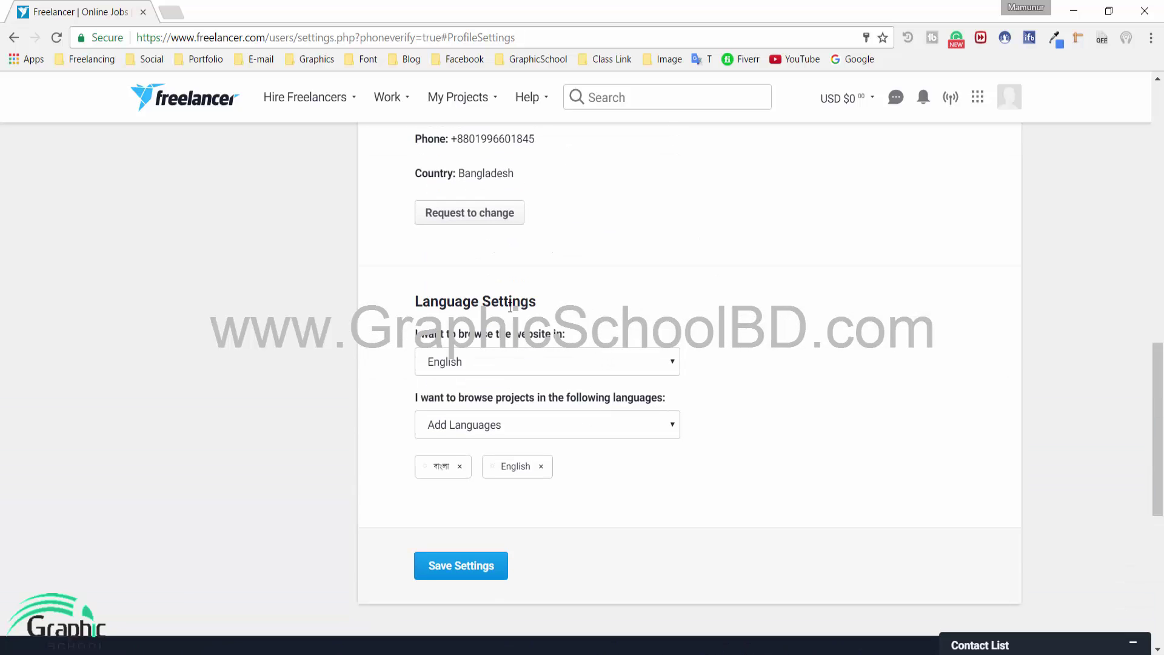
# Step: Keep English as the website browsing language in Language Settings
pyautogui.moveTo(407, 303); pyautogui.dragTo(586, 314)
pyautogui.click(586, 314)
pyautogui.moveTo(414, 335); pyautogui.dragTo(617, 340)
pyautogui.click(648, 364)
pyautogui.click(644, 372)
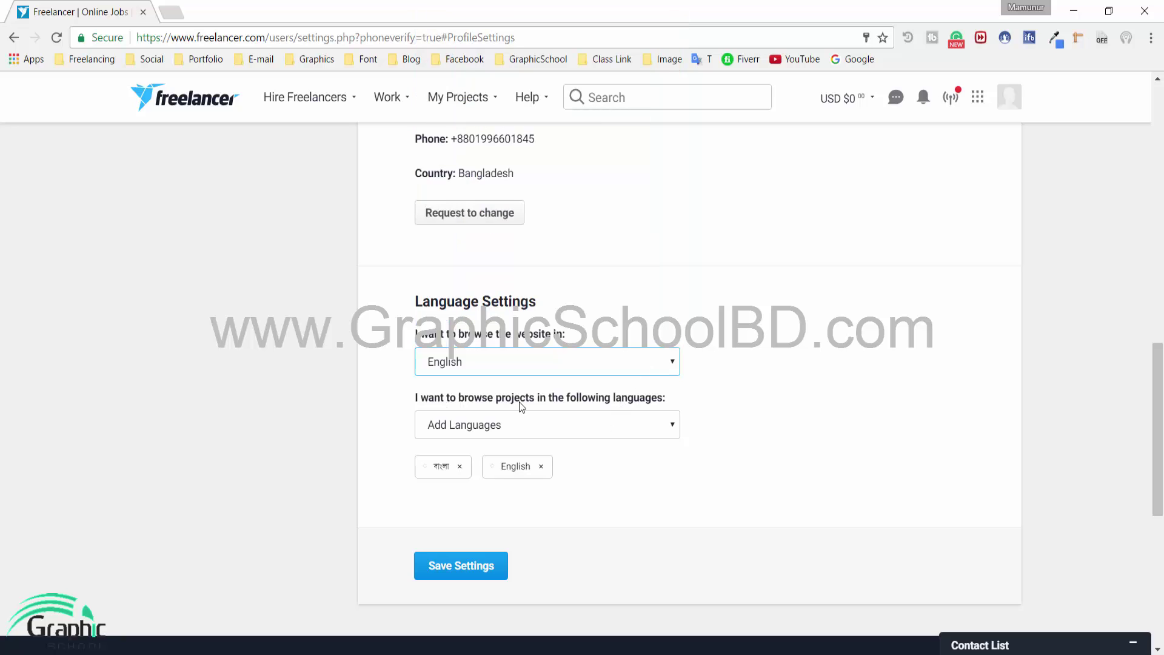
pyautogui.scroll(-2, 576, 382)
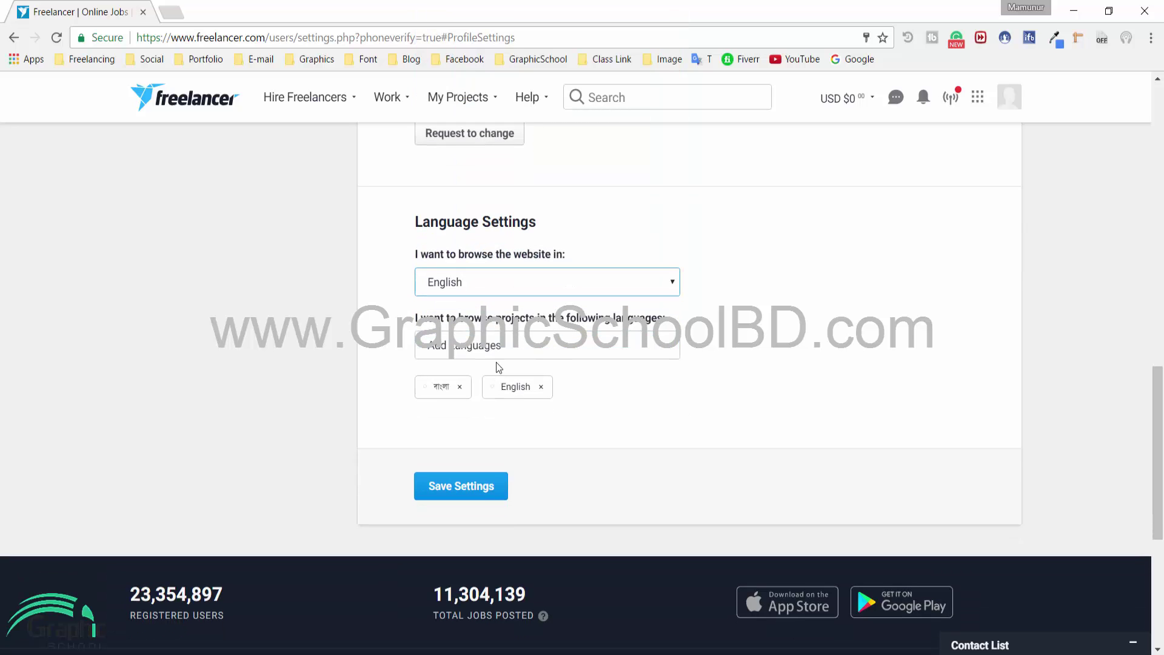
pyautogui.click(440, 385)
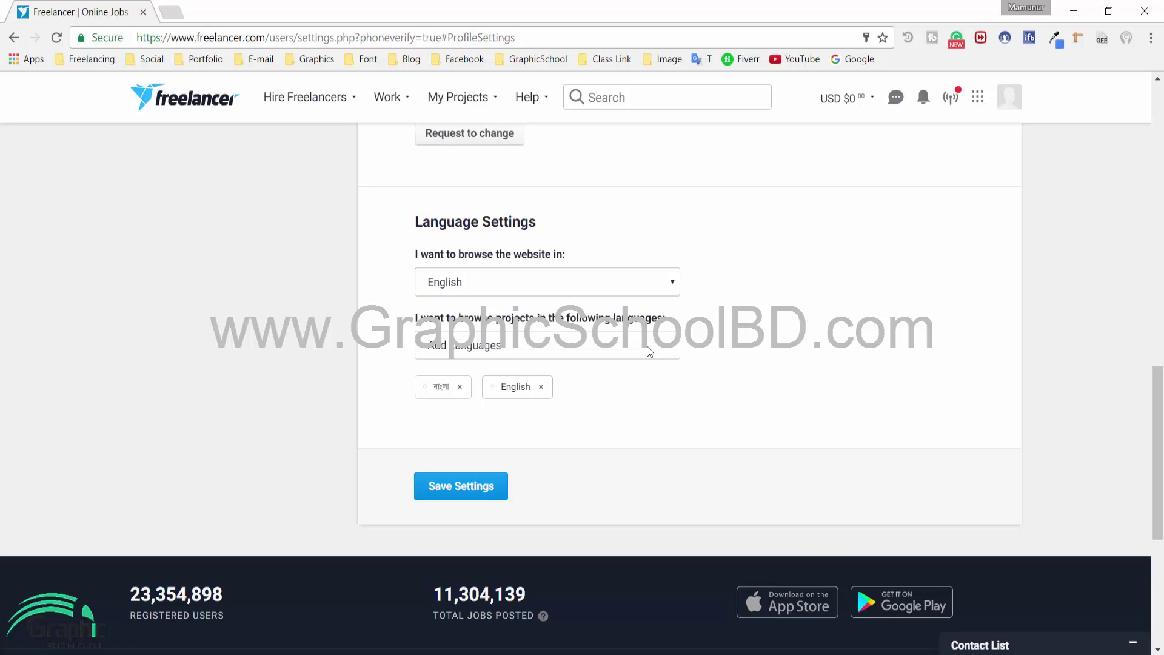
# Step: Save the settings and check the success confirmation, briefly viewing the account side panel
pyautogui.click(472, 489)
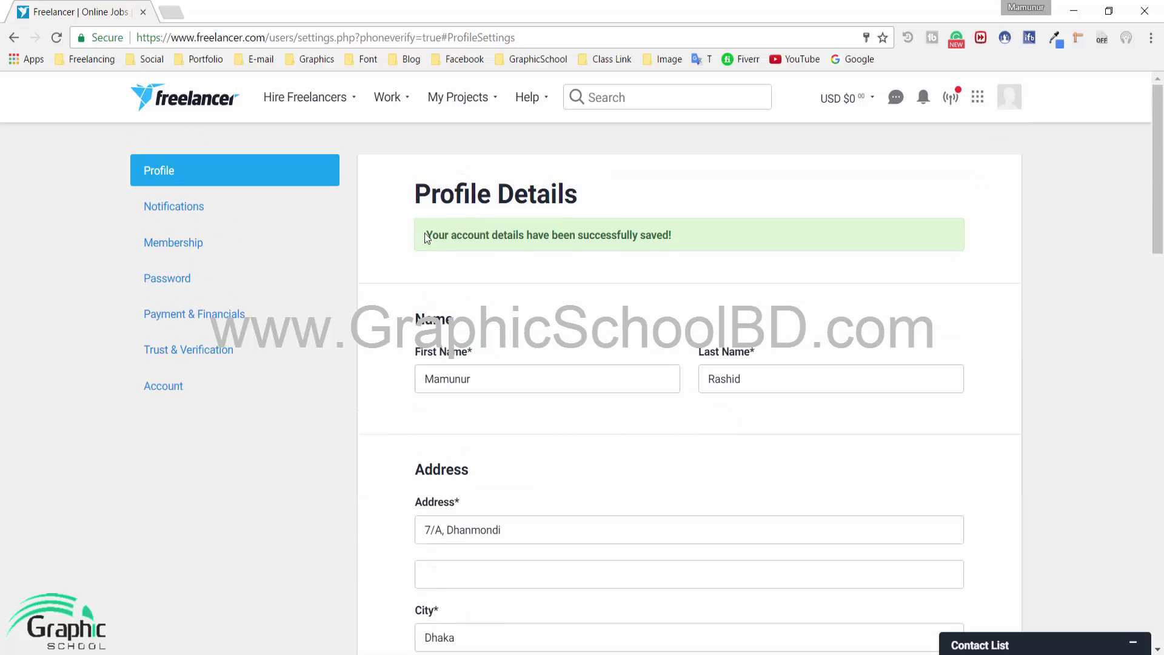
pyautogui.moveTo(424, 235); pyautogui.dragTo(649, 236)
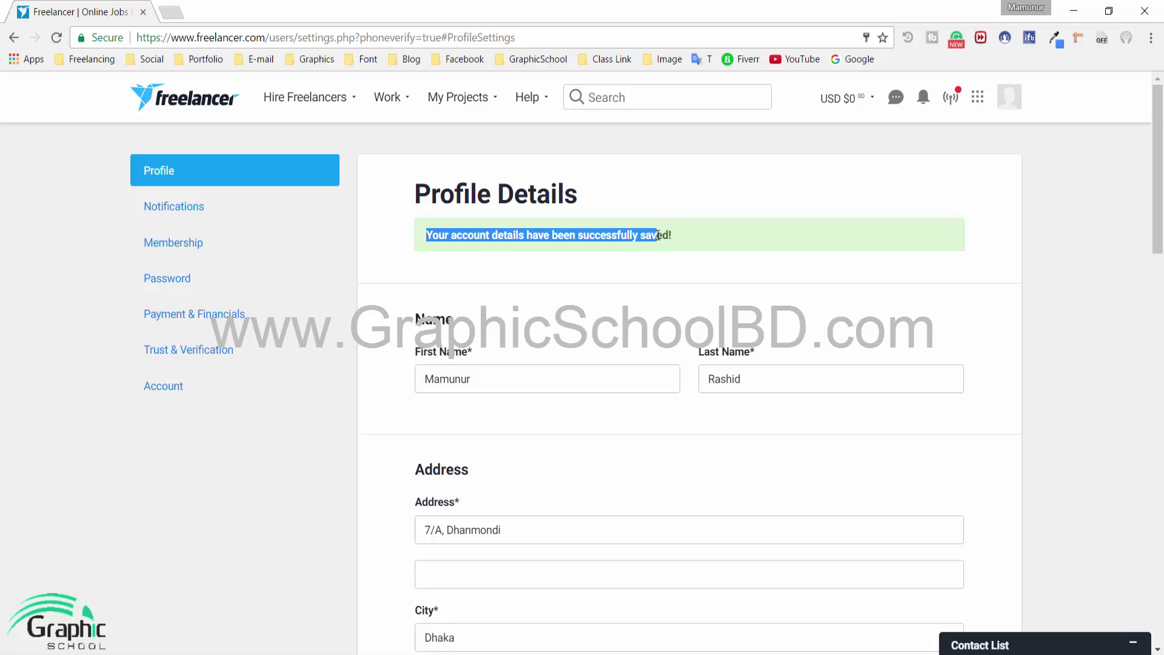
pyautogui.click(689, 237)
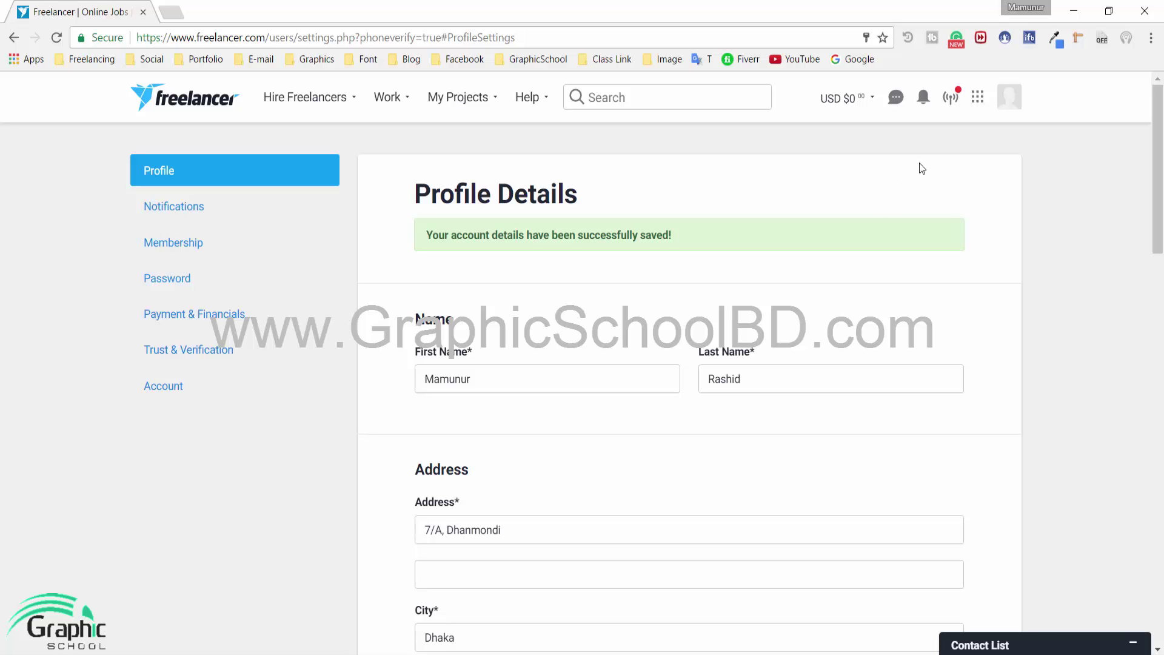
pyautogui.click(1011, 98)
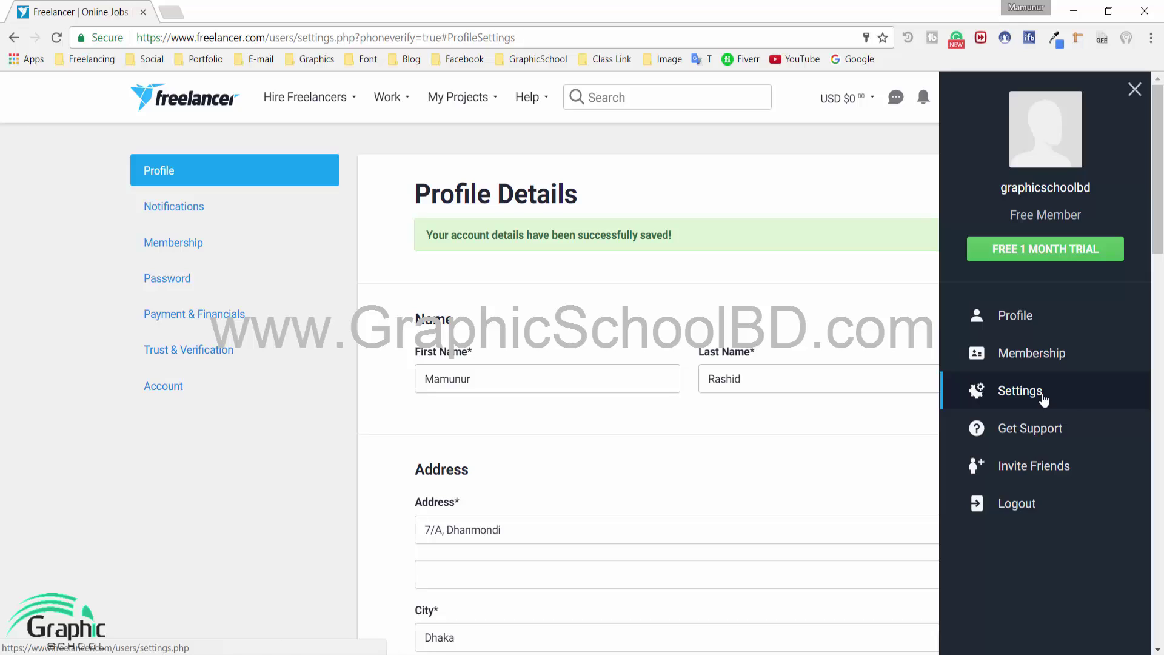
pyautogui.click(528, 133)
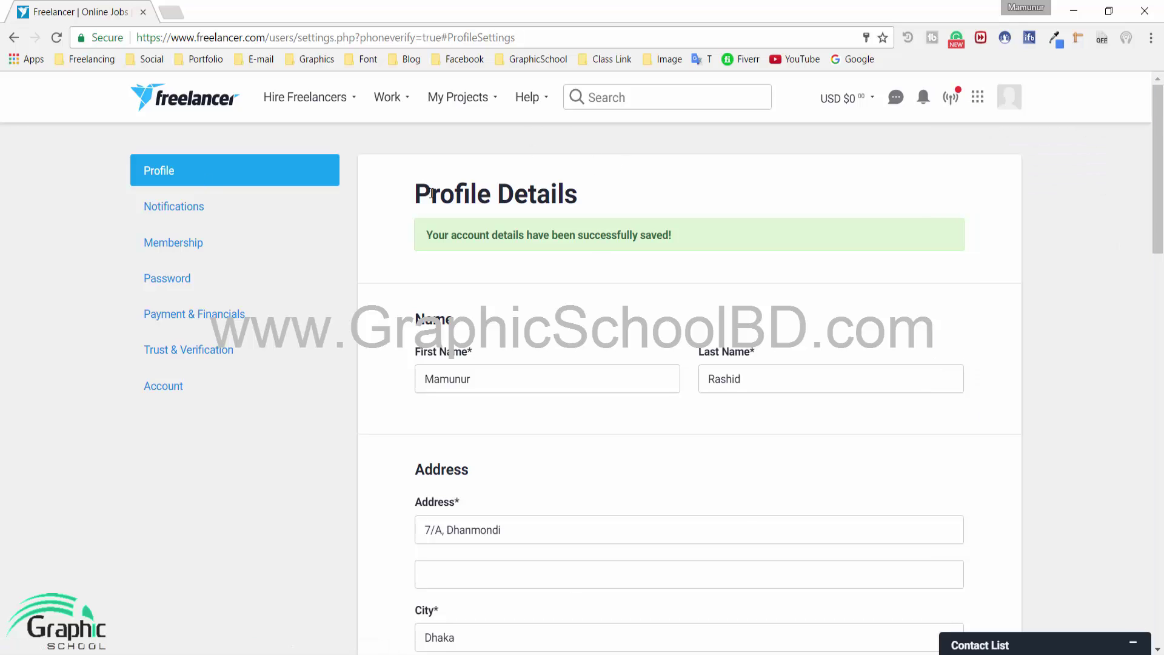
# Step: Scroll through the e-mail notification toggles, then switch to the Membership page
pyautogui.click(171, 207)
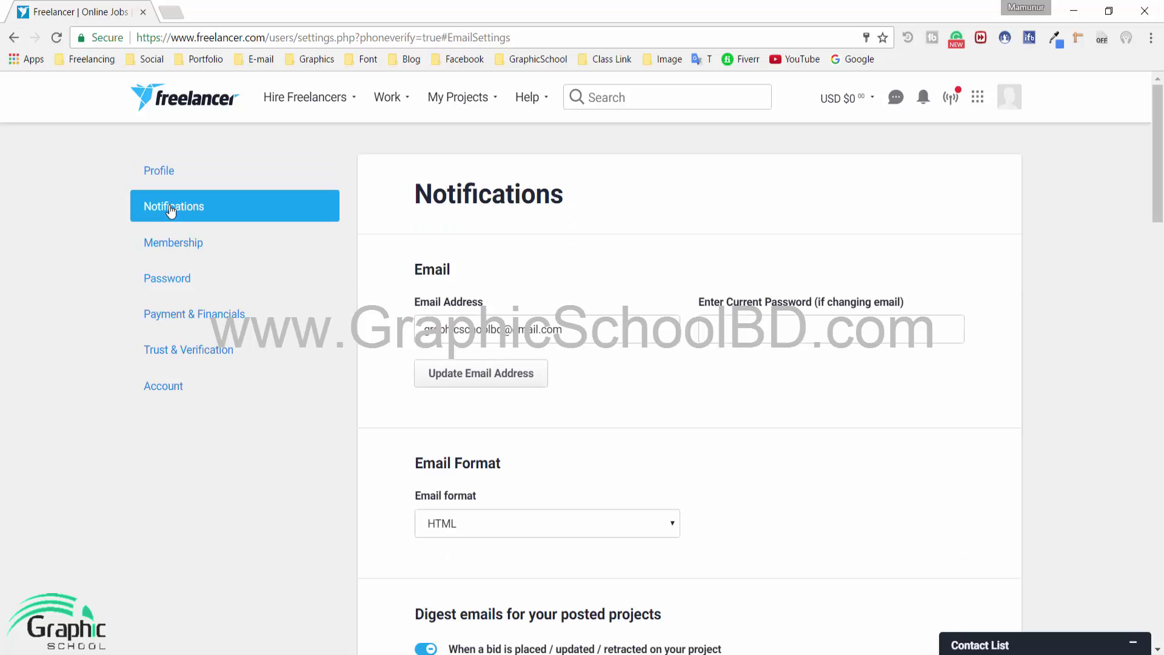
pyautogui.moveTo(409, 274); pyautogui.dragTo(446, 286)
pyautogui.click(561, 327)
pyautogui.tripleClick(561, 328)
pyautogui.click(646, 402)
pyautogui.scroll(-7, 640, 401)
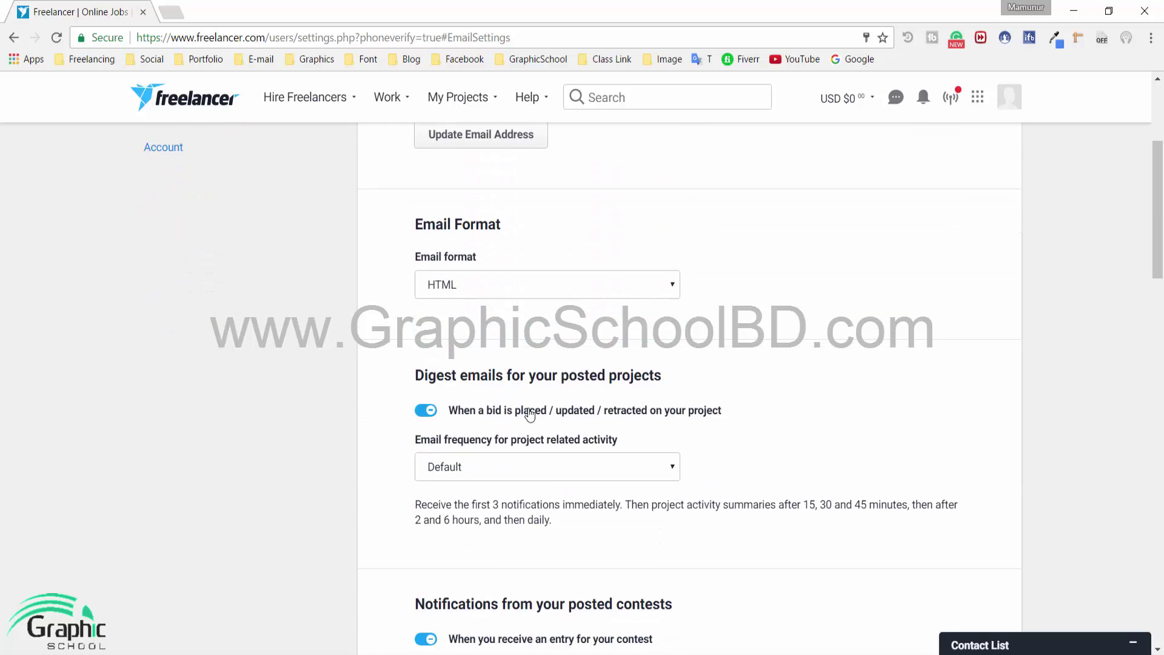
pyautogui.scroll(-17, 546, 416)
pyautogui.scroll(11, 538, 447)
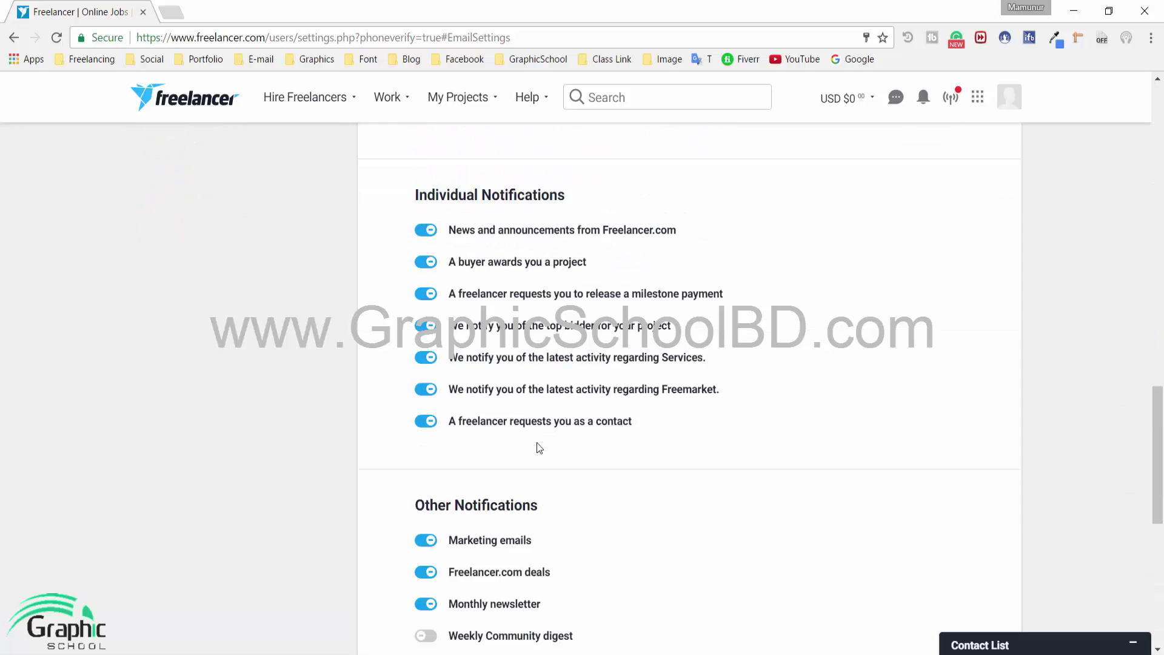
pyautogui.scroll(12, 523, 426)
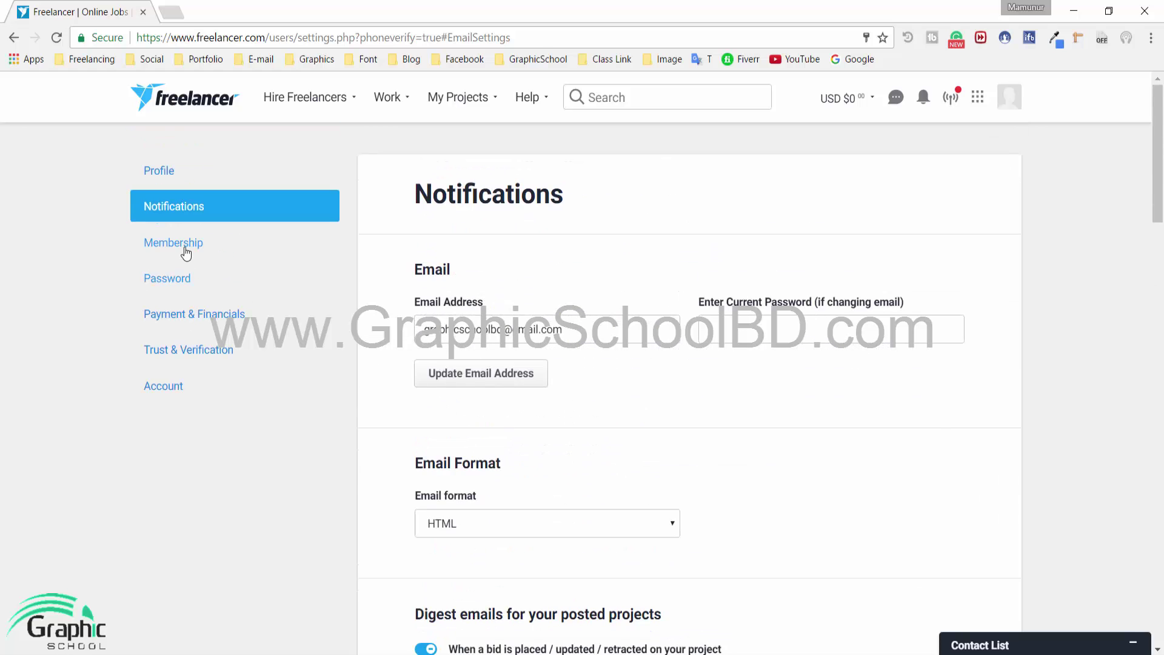
pyautogui.click(182, 245)
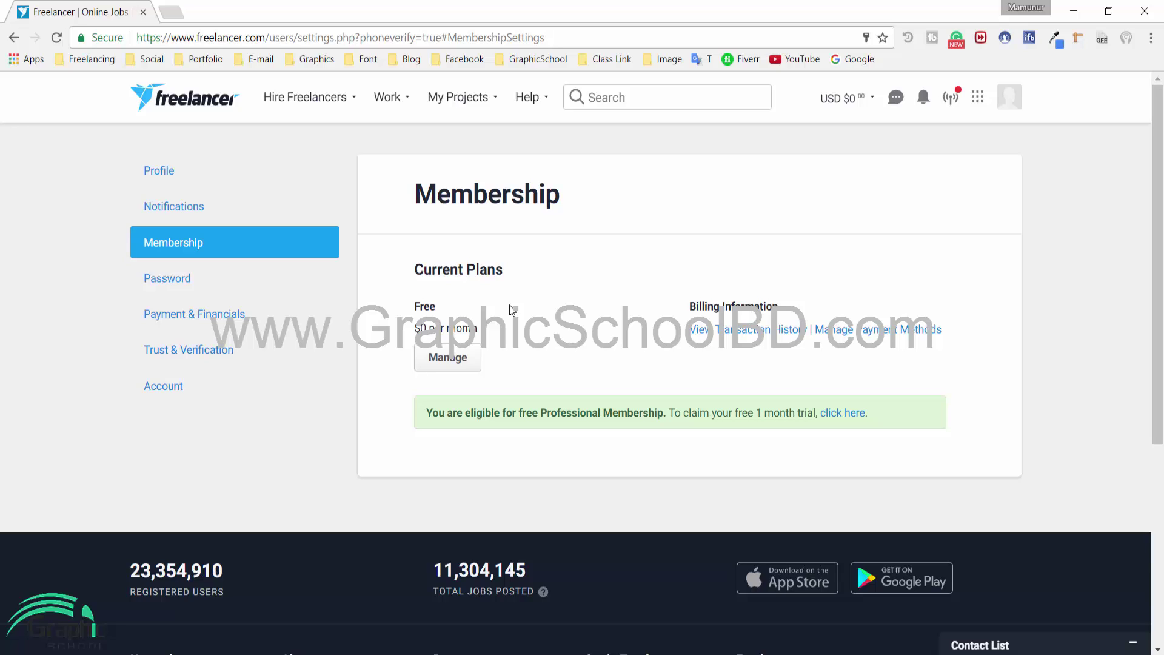
# Step: Review the current Free plan at $0 per month and its billing details
pyautogui.tripleClick(475, 326)
pyautogui.click(443, 274)
pyautogui.tripleClick(454, 270)
pyautogui.click(550, 321)
pyautogui.moveTo(670, 312); pyautogui.dragTo(779, 292)
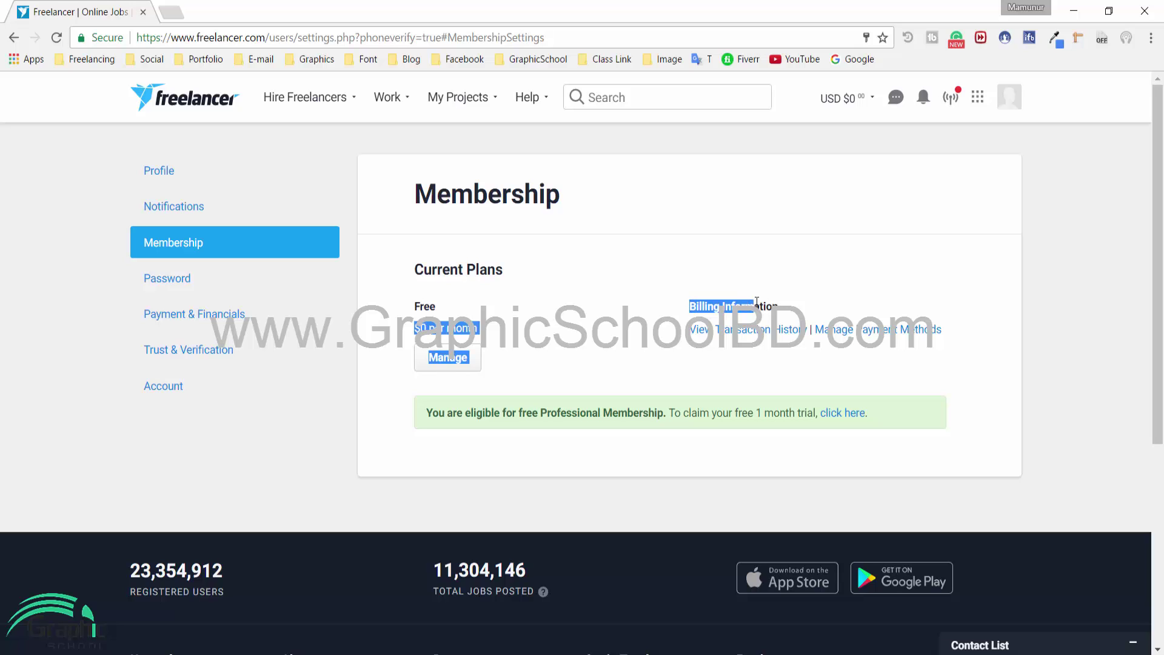
pyautogui.click(779, 292)
# Step: Check the Password form's current, new and confirm fields, leaving them empty
pyautogui.click(202, 283)
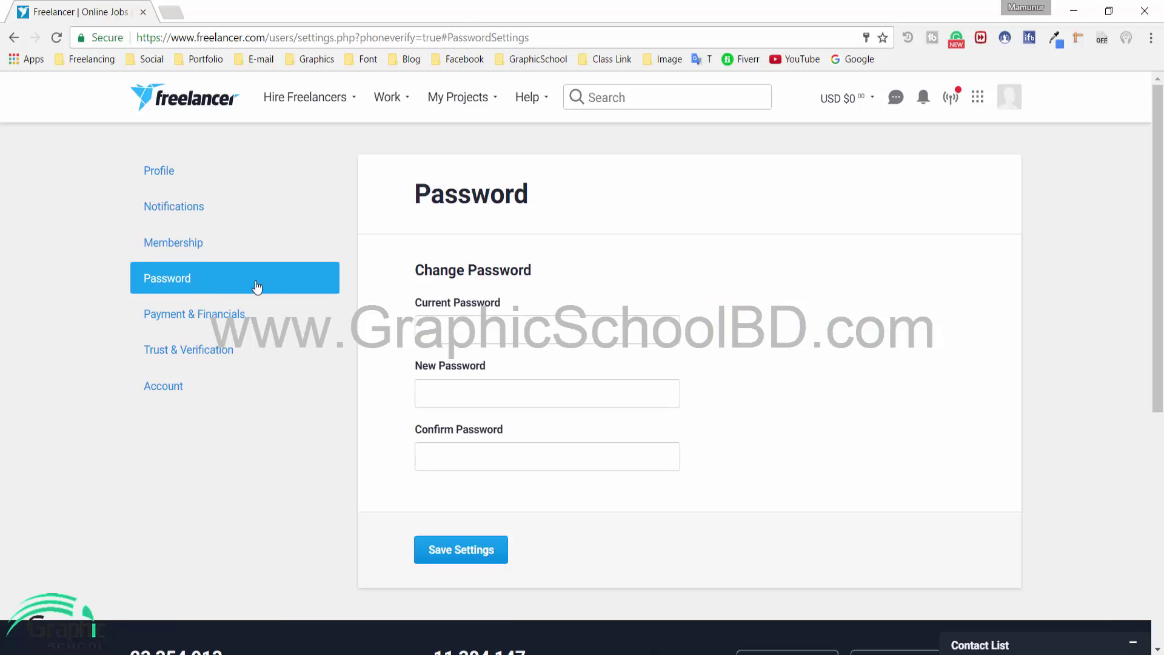
pyautogui.scroll(-1, 492, 297)
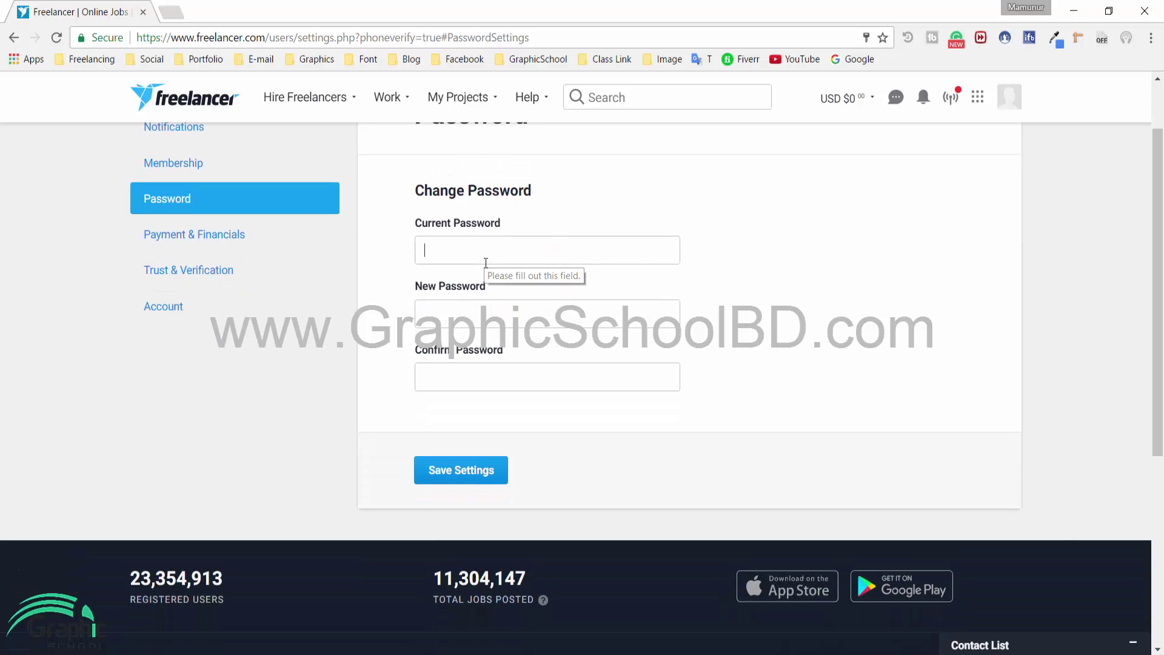
pyautogui.click(485, 263)
pyautogui.scroll(1, 476, 315)
pyautogui.click(502, 393)
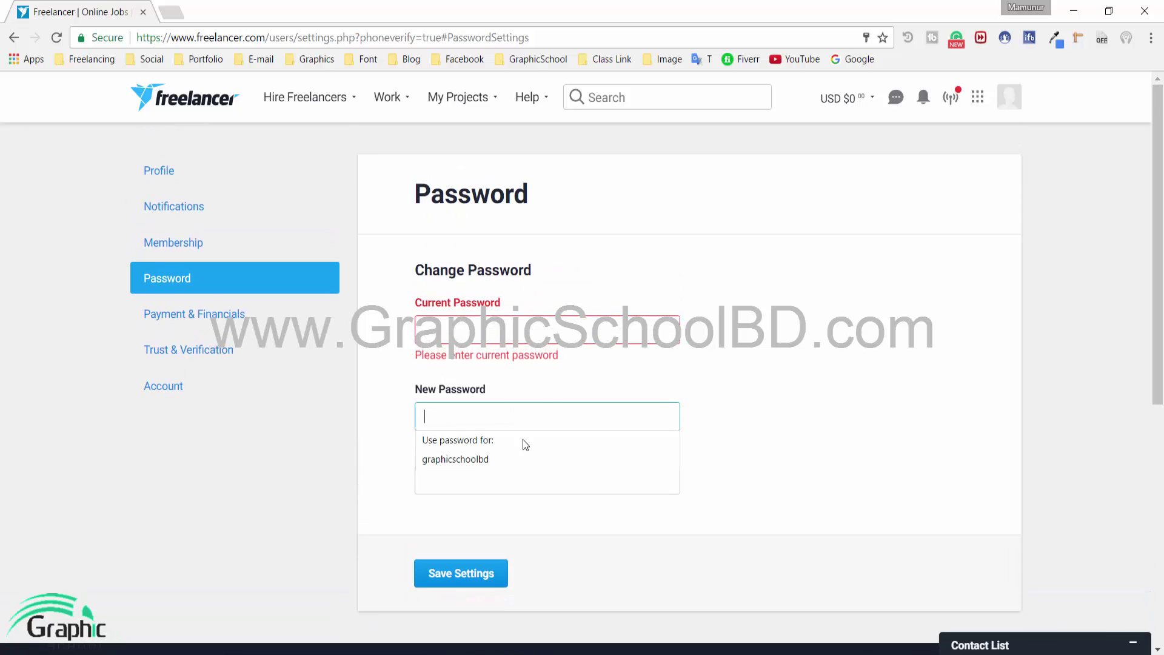
pyautogui.click(499, 491)
pyautogui.click(805, 389)
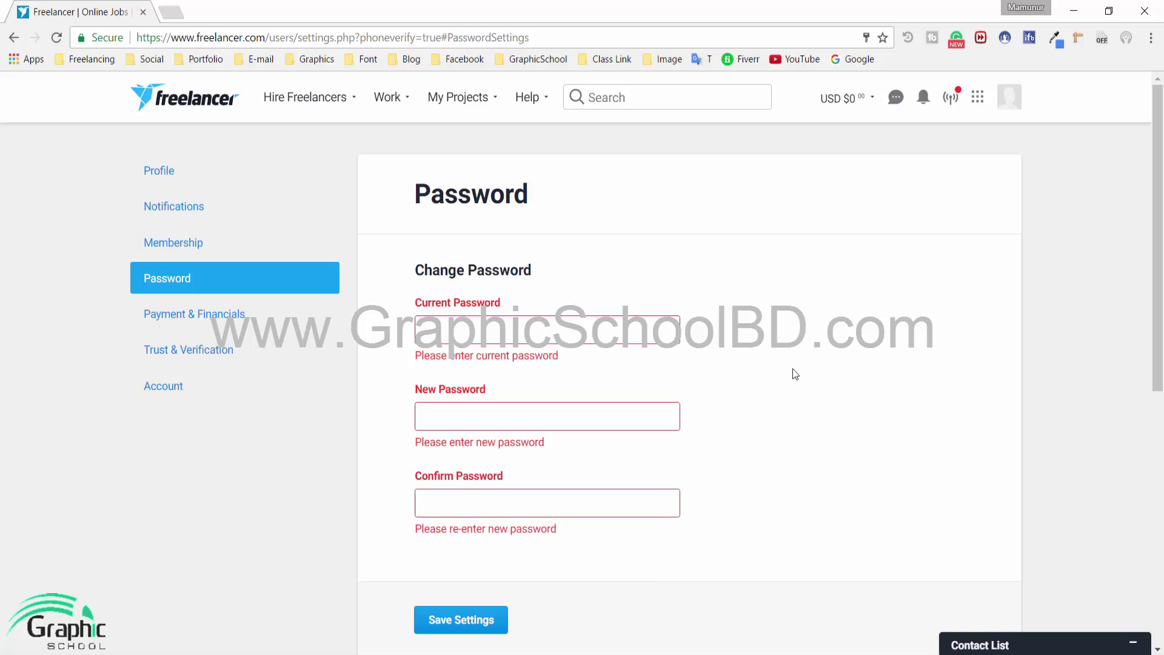
pyautogui.click(209, 322)
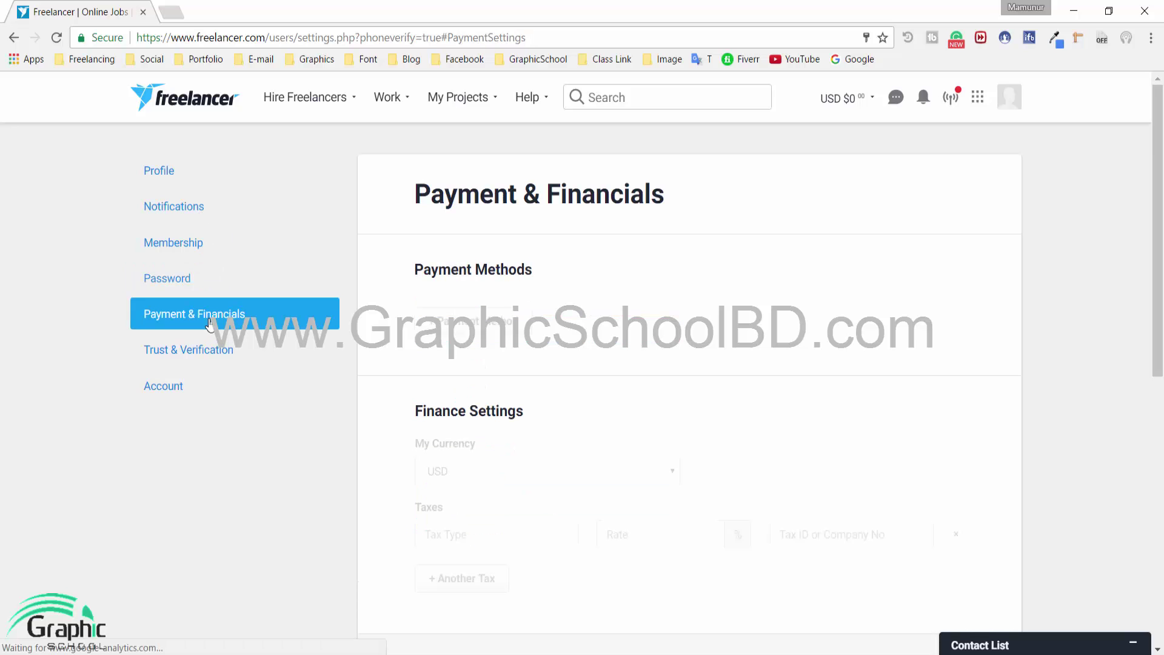
pyautogui.scroll(-1, 587, 215)
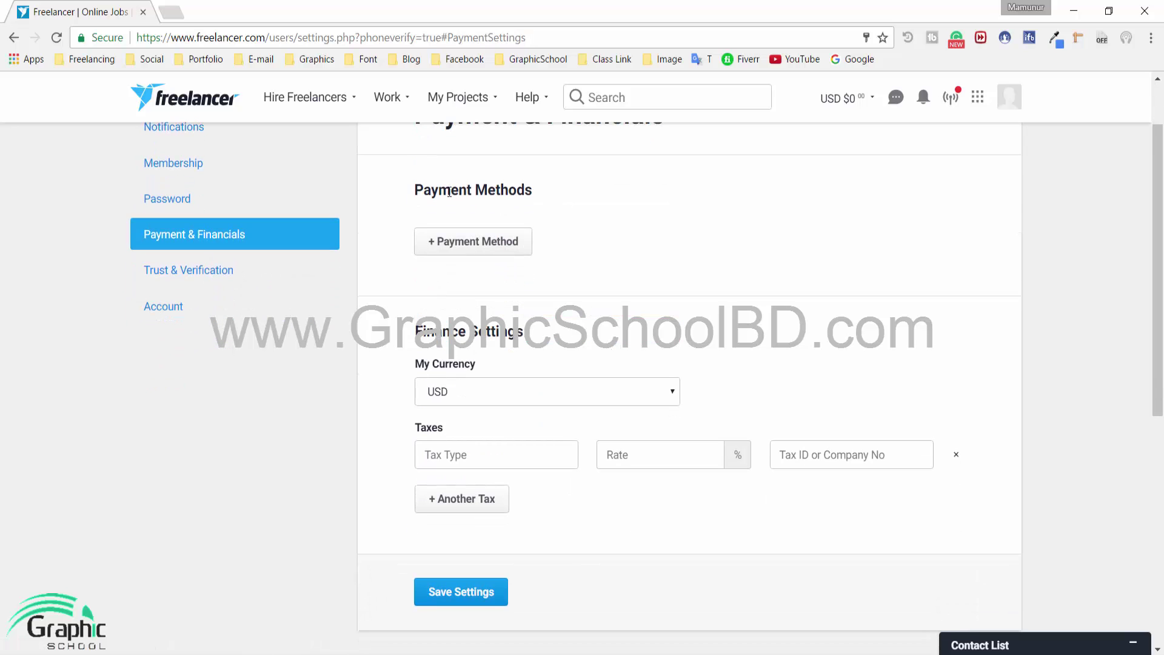
pyautogui.moveTo(391, 184); pyautogui.dragTo(587, 265)
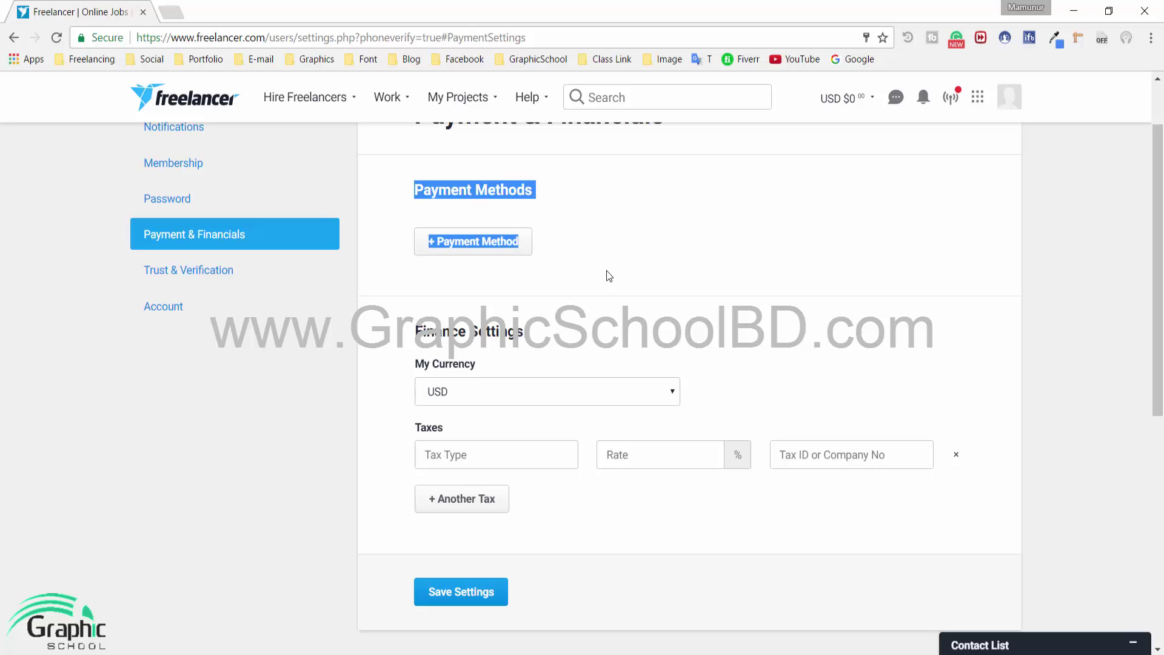
pyautogui.click(608, 273)
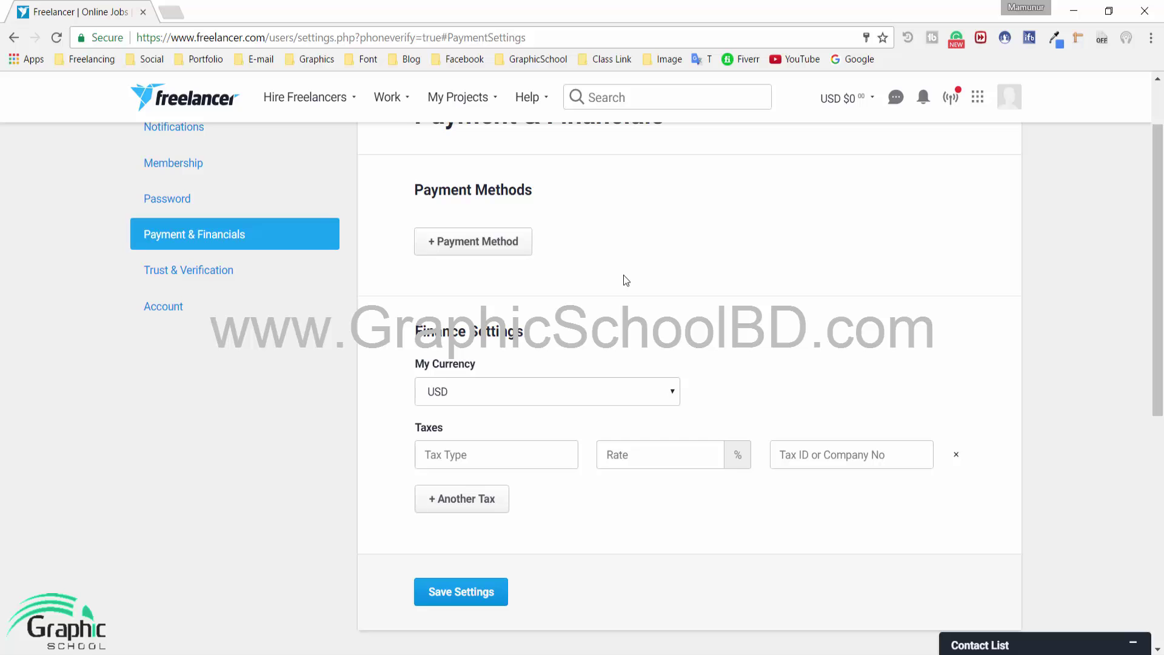
pyautogui.scroll(1, 626, 278)
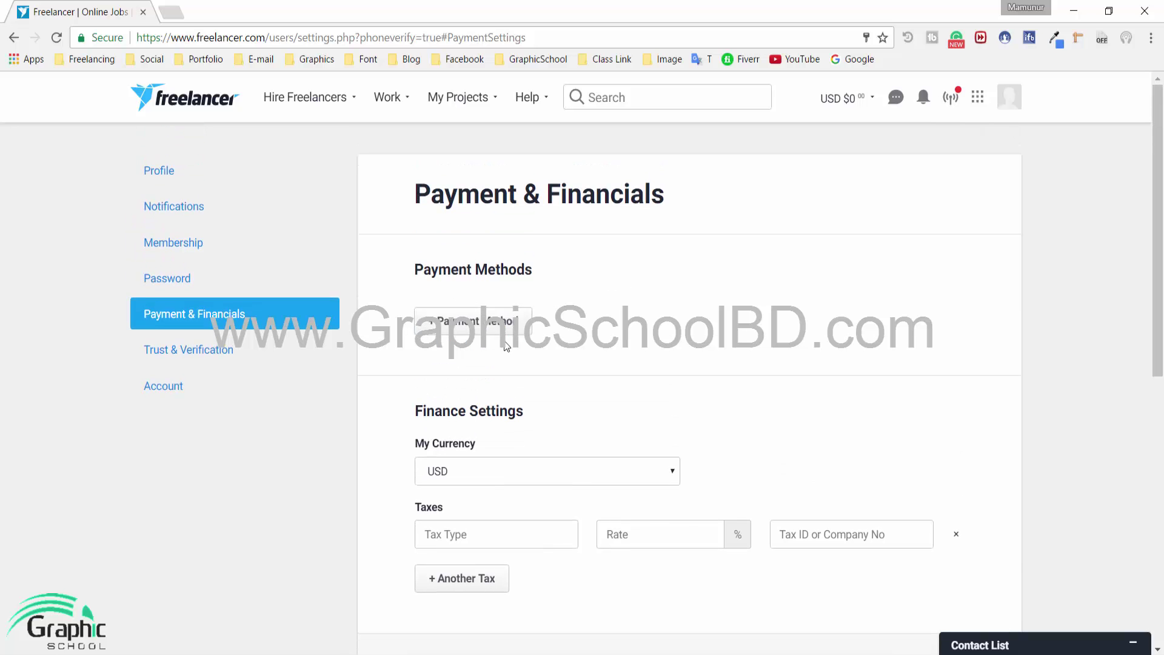
pyautogui.click(197, 359)
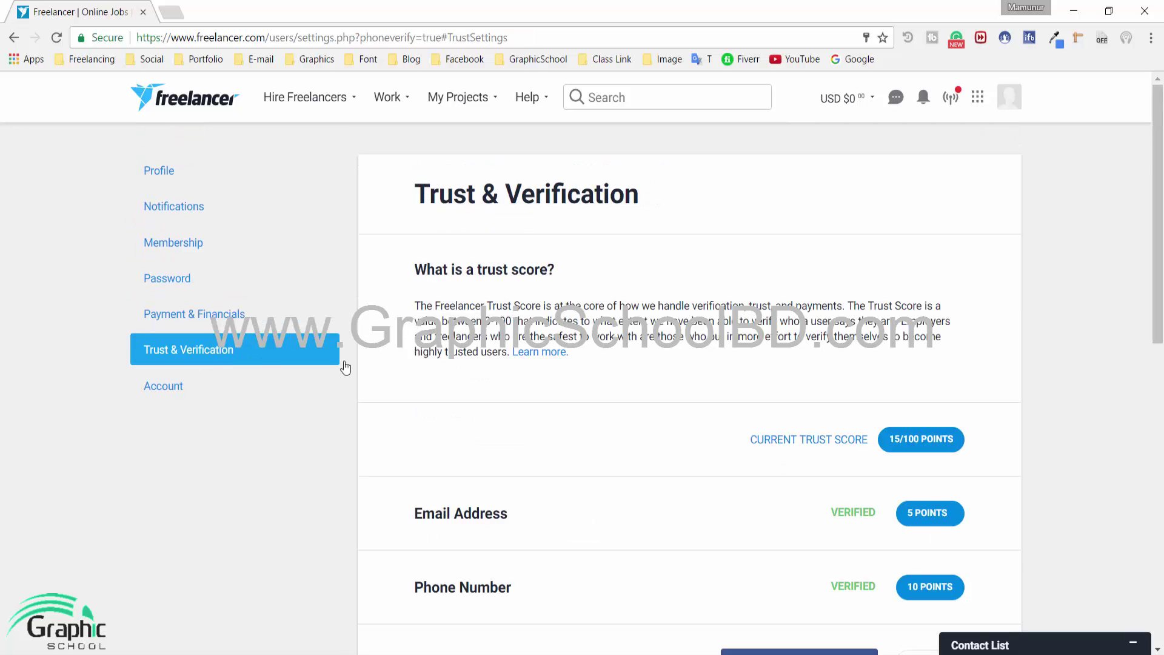
# Step: Review the Trust & Verification points, including 20 for Facebook and LinkedIn's points
pyautogui.scroll(-2, 525, 408)
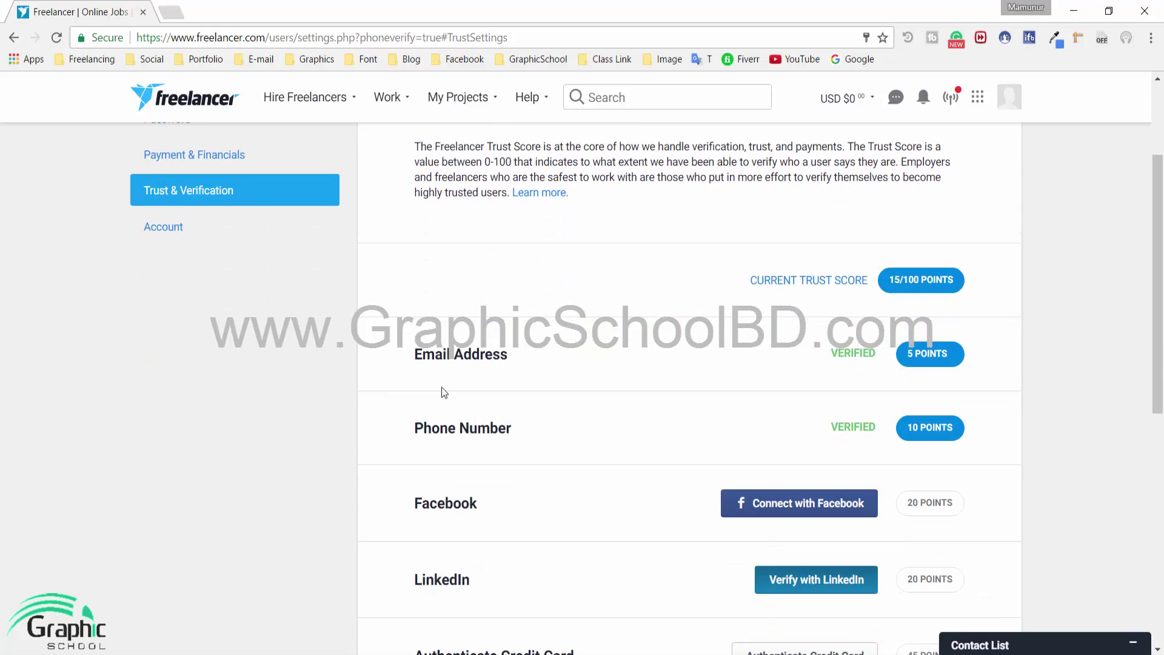
pyautogui.scroll(1, 447, 161)
pyautogui.scroll(-2, 849, 351)
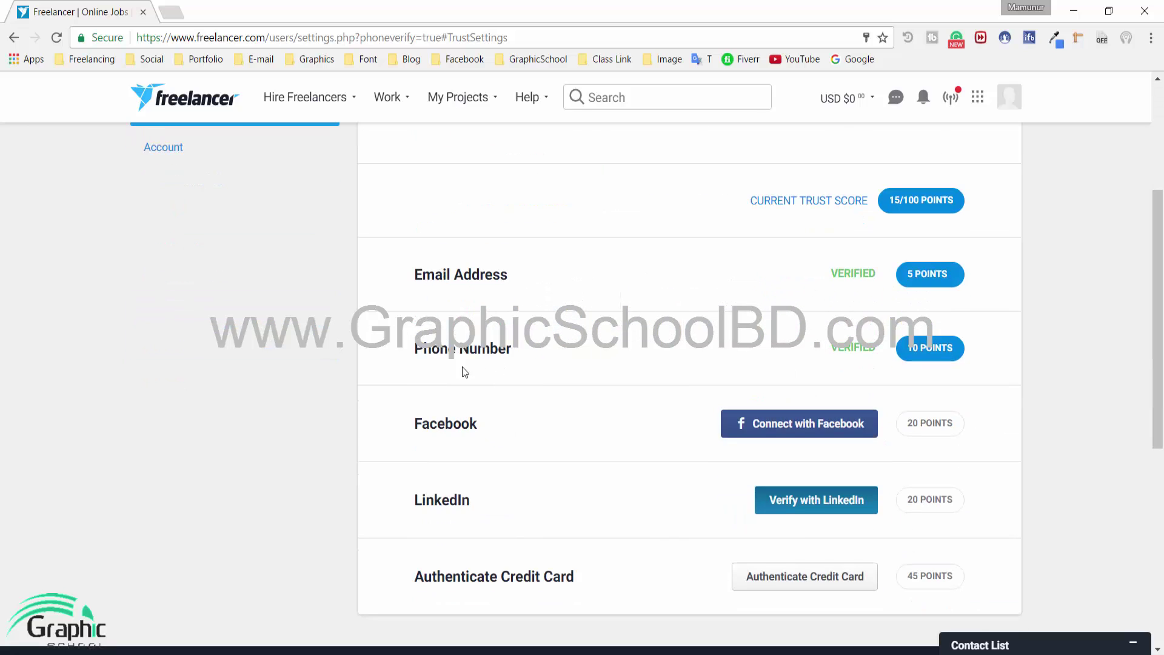
pyautogui.moveTo(869, 338); pyautogui.dragTo(729, 344)
pyautogui.scroll(-2, 727, 343)
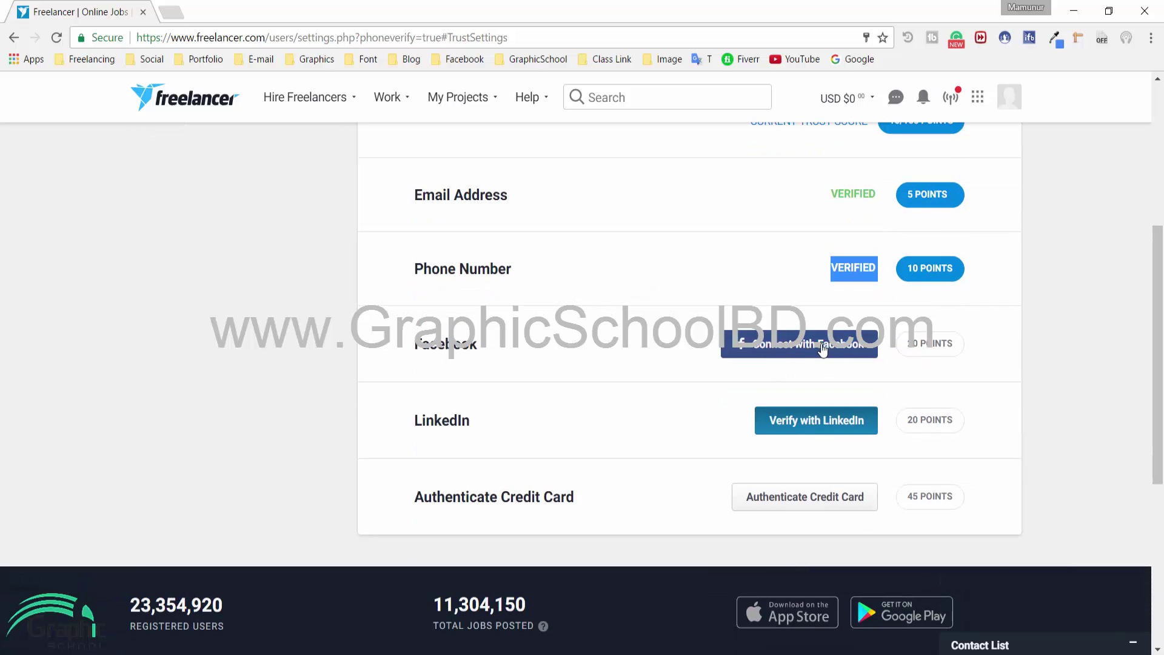
pyautogui.moveTo(963, 350); pyautogui.dragTo(906, 346)
pyautogui.scroll(-1, 706, 341)
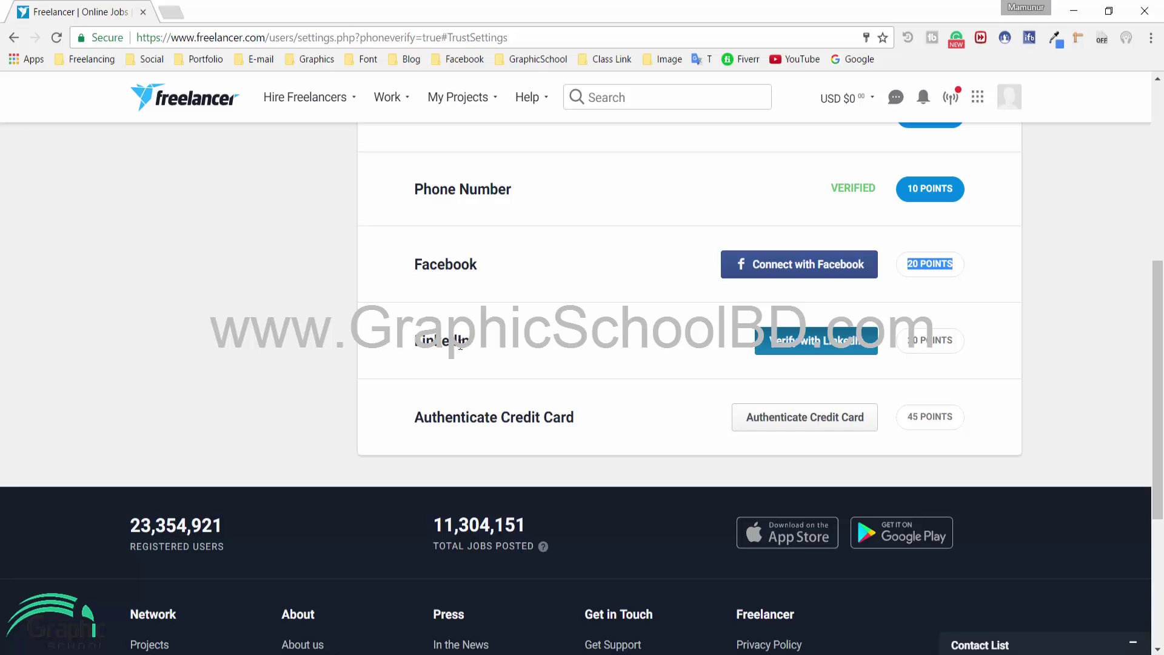
pyautogui.moveTo(965, 348); pyautogui.dragTo(909, 346)
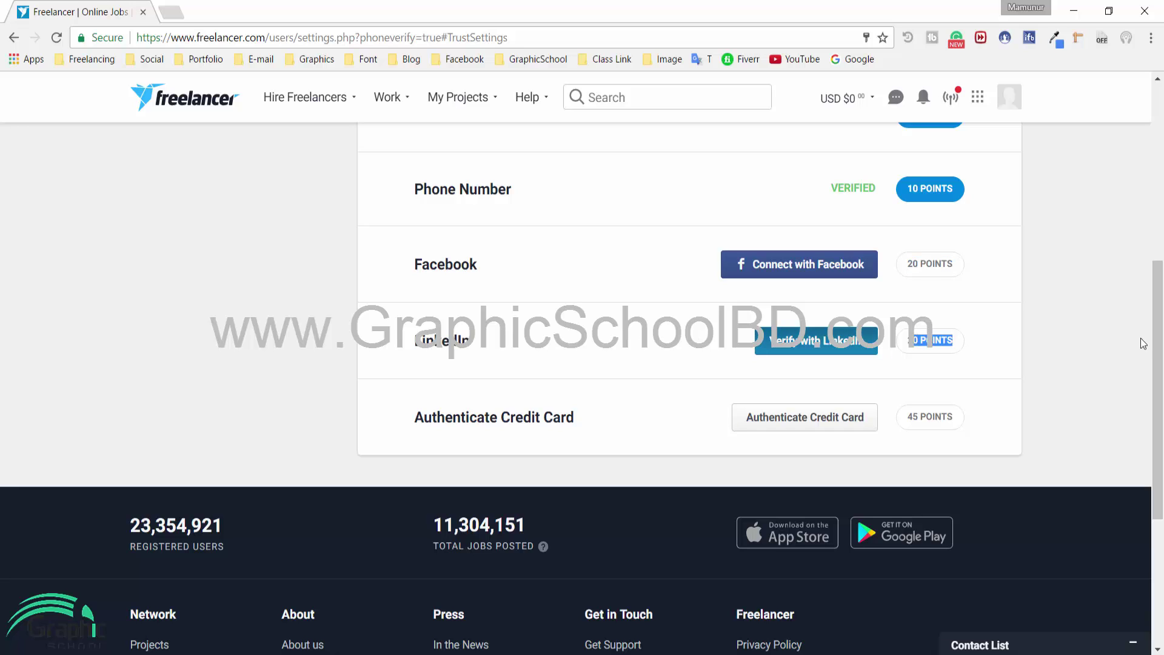
pyautogui.click(1018, 339)
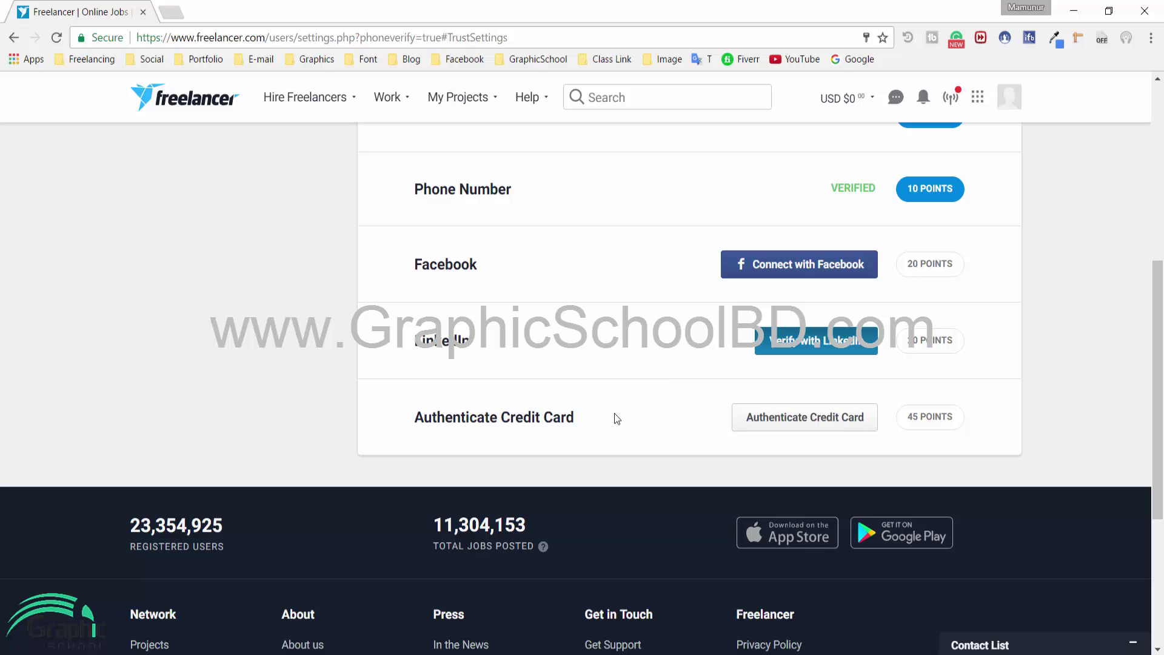
# Step: Look over the credit card authentication option, then go to Account settings
pyautogui.moveTo(616, 418); pyautogui.dragTo(411, 412)
pyautogui.click(403, 412)
pyautogui.moveTo(570, 417); pyautogui.dragTo(585, 421)
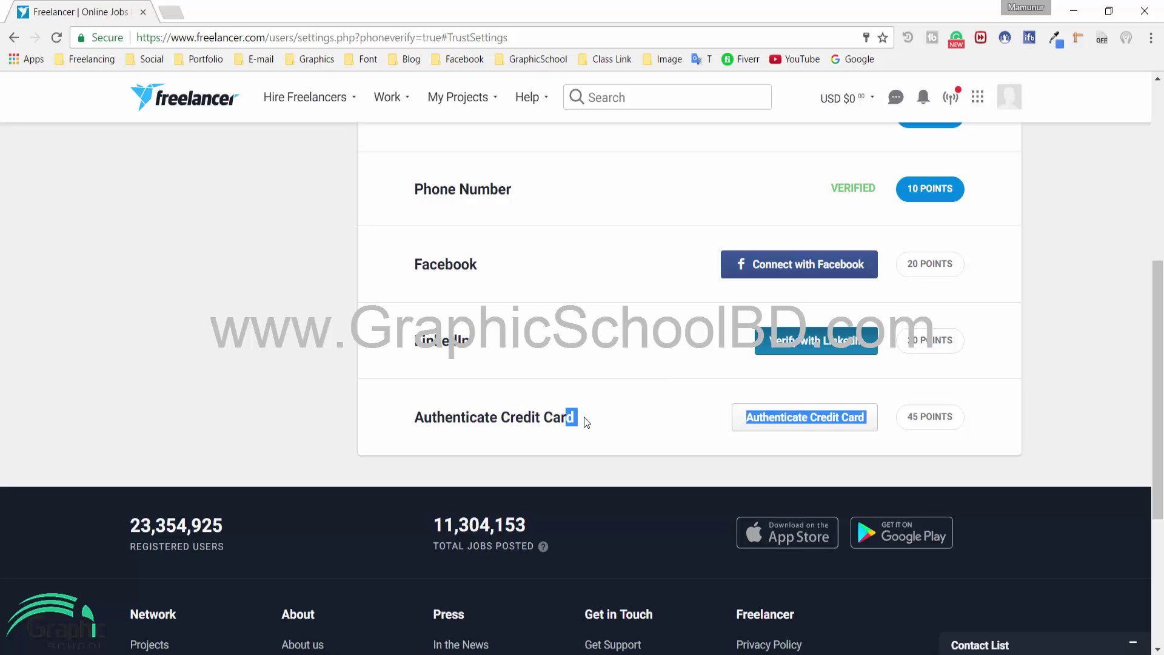
pyautogui.click(619, 384)
pyautogui.scroll(6, 553, 303)
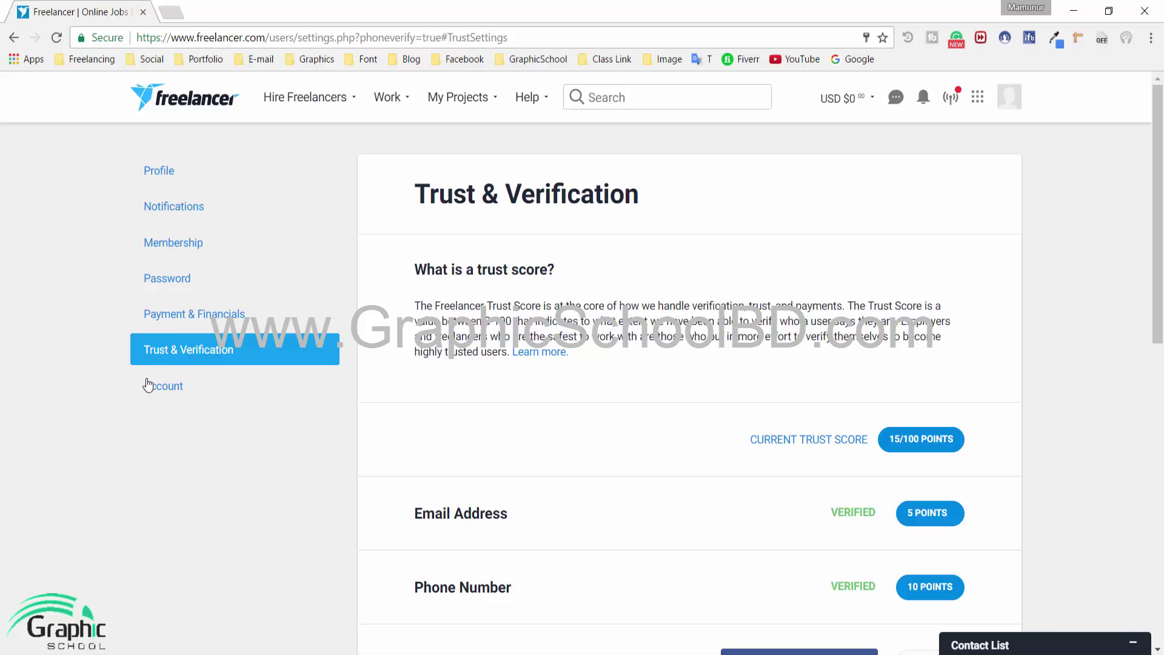
pyautogui.click(159, 391)
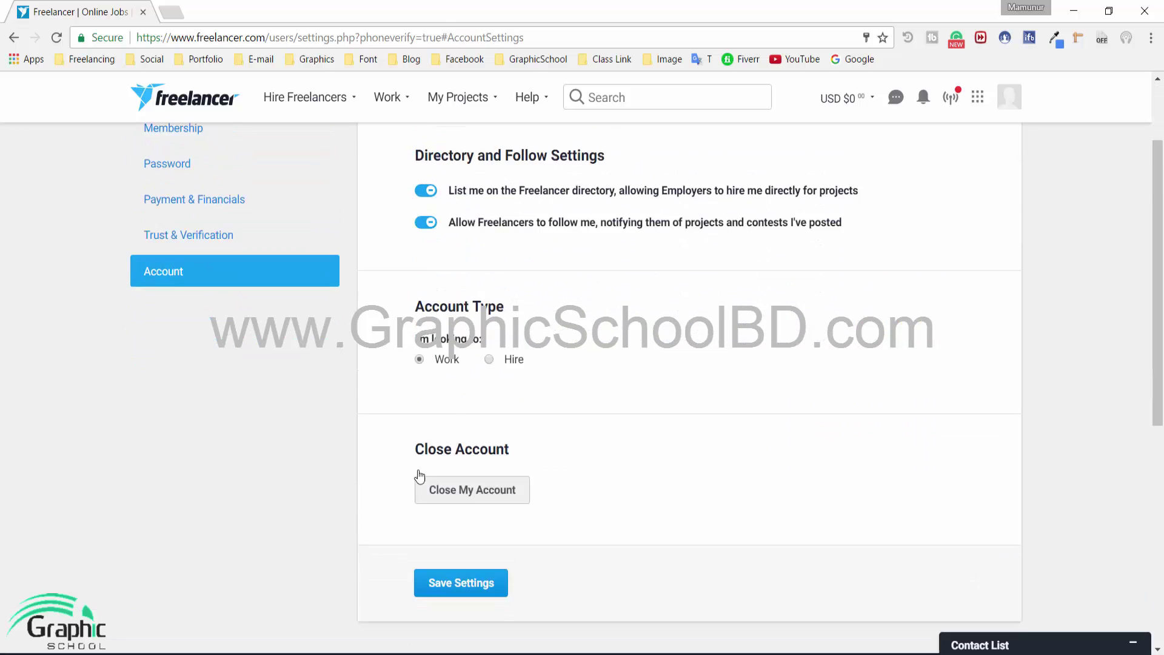
# Step: Look over the Account Type and Close Account sections, then open the avatar's account menu
pyautogui.moveTo(413, 434); pyautogui.dragTo(563, 429)
pyautogui.click(367, 475)
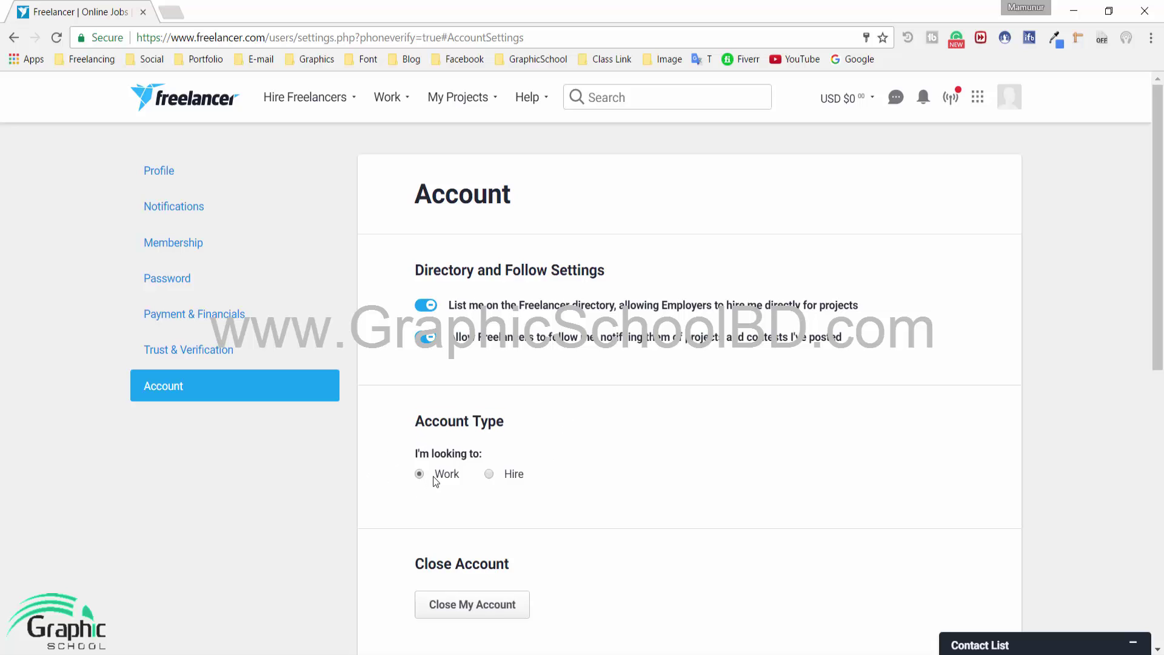
pyautogui.scroll(-3, 432, 474)
pyautogui.moveTo(410, 405); pyautogui.dragTo(580, 403)
pyautogui.click(588, 410)
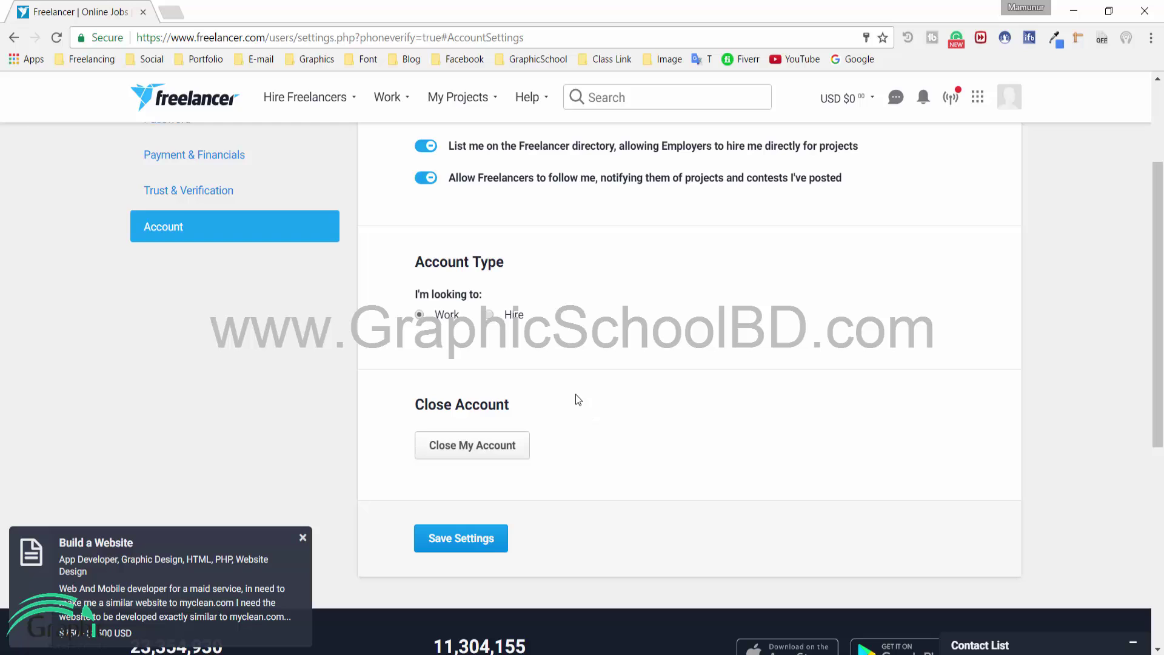
pyautogui.scroll(2, 594, 379)
pyautogui.scroll(1, 595, 378)
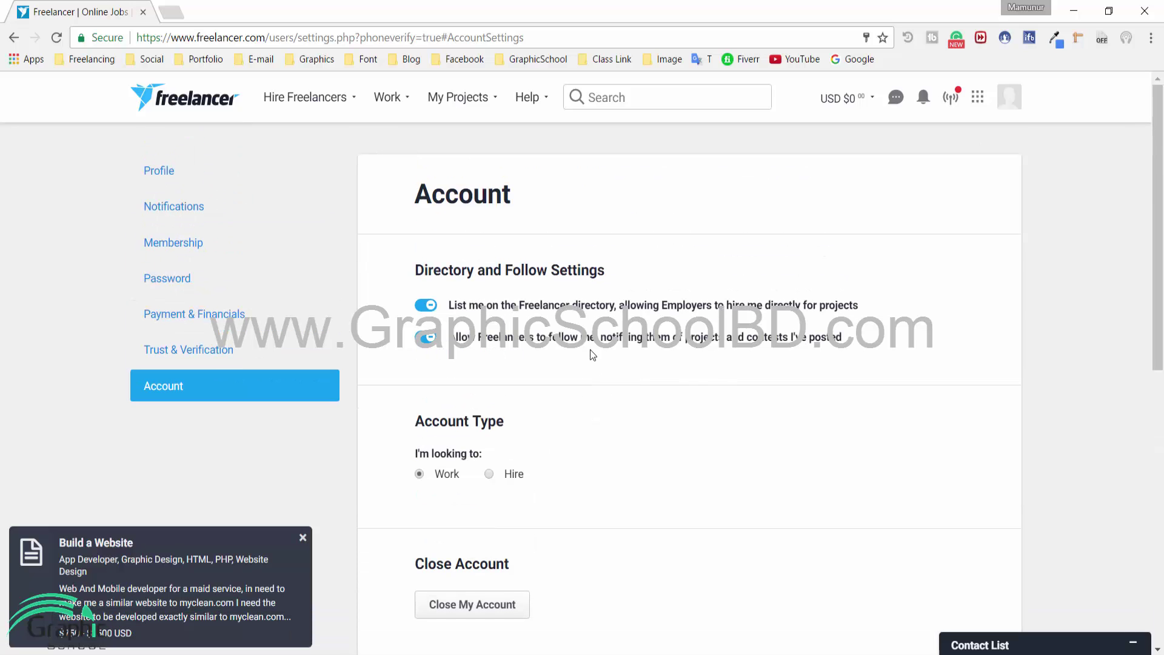
pyautogui.click(1008, 99)
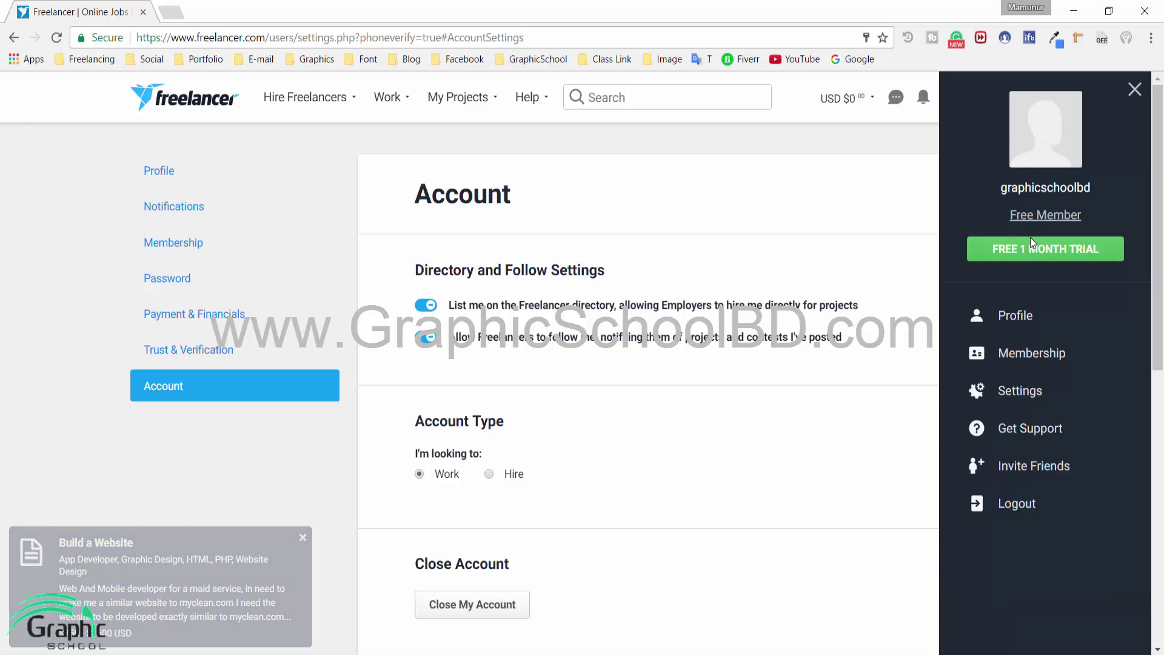
# Step: Open your own public profile page from the account side panel
pyautogui.click(1042, 324)
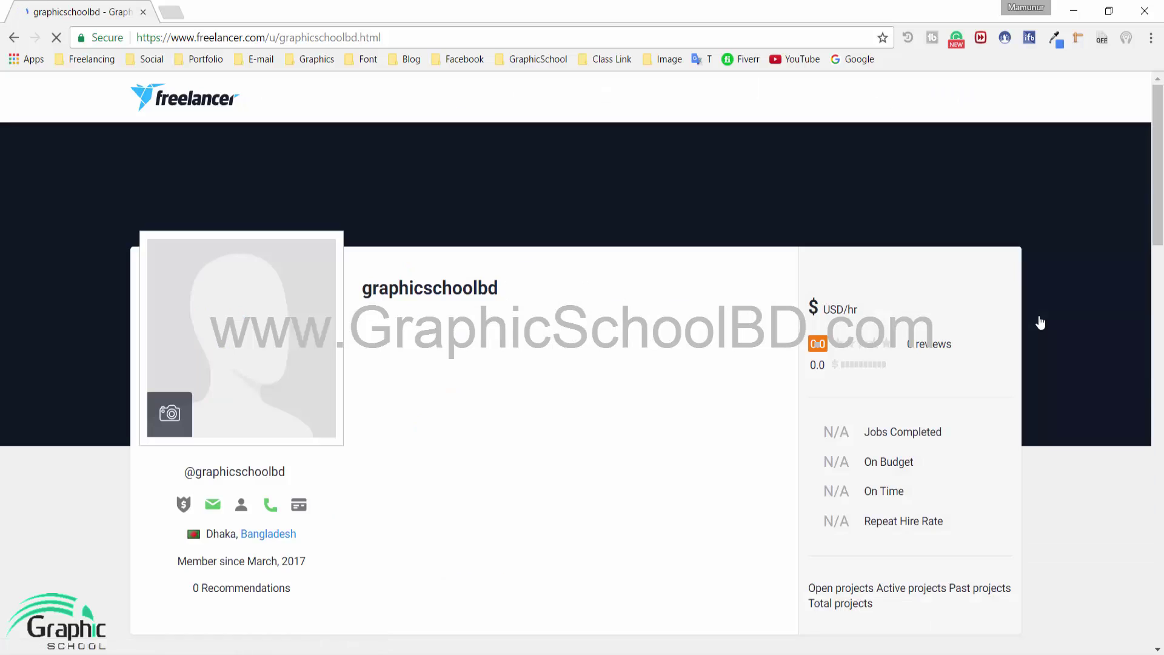
pyautogui.doubleClick(425, 286)
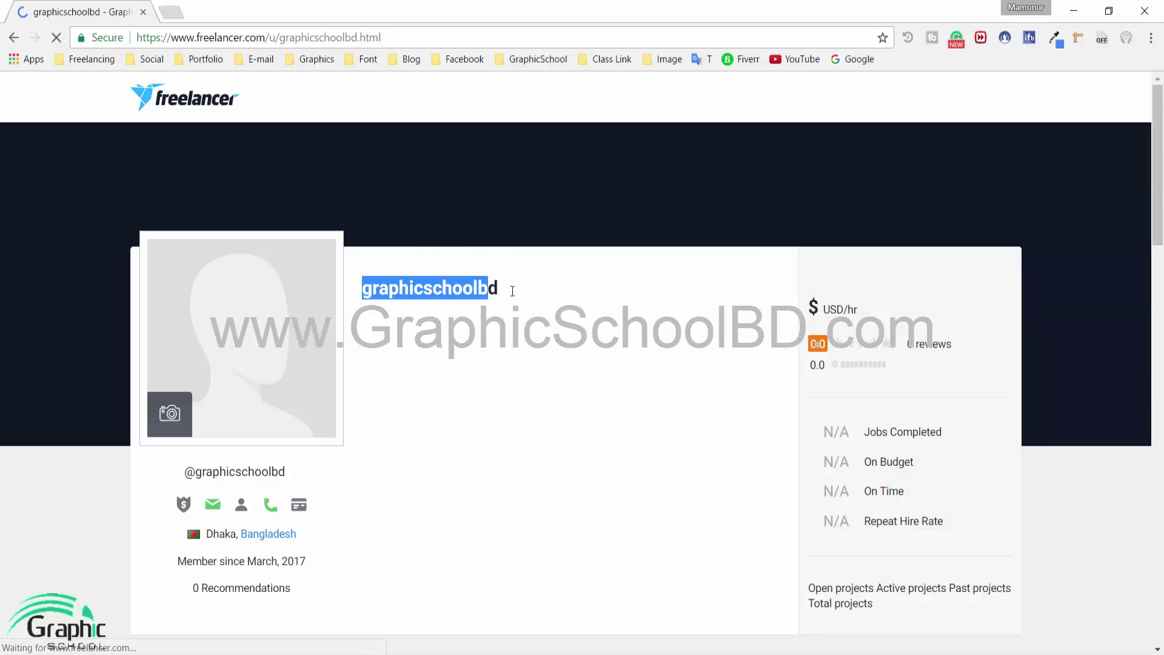
pyautogui.click(352, 300)
# Step: Scroll through the profile to review Add Portfolio, Certifications, Verifications and My Top Skills
pyautogui.scroll(-1, 203, 331)
pyautogui.scroll(-1, 204, 330)
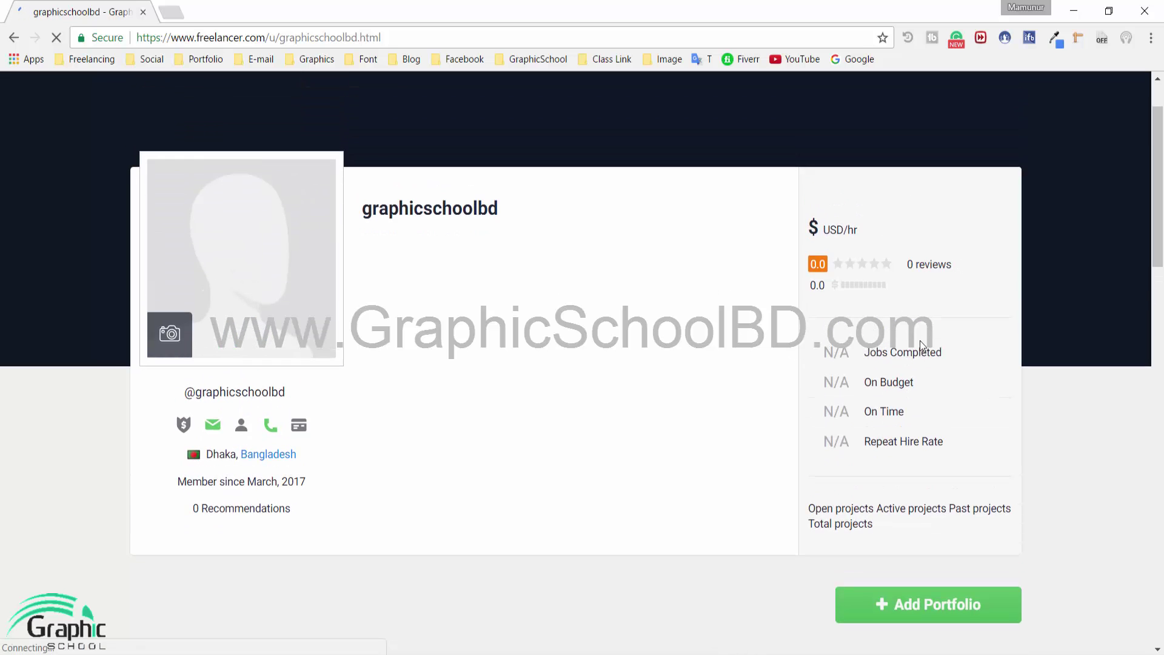
pyautogui.scroll(-3, 970, 376)
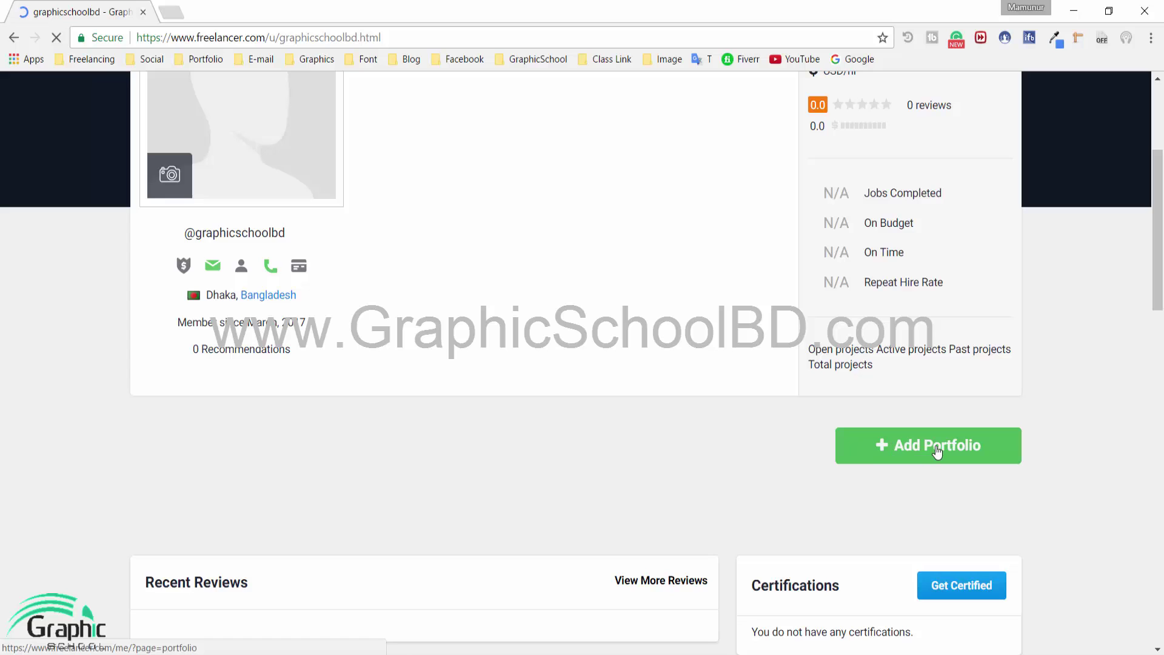
pyautogui.scroll(-2, 655, 423)
pyautogui.scroll(-4, 654, 422)
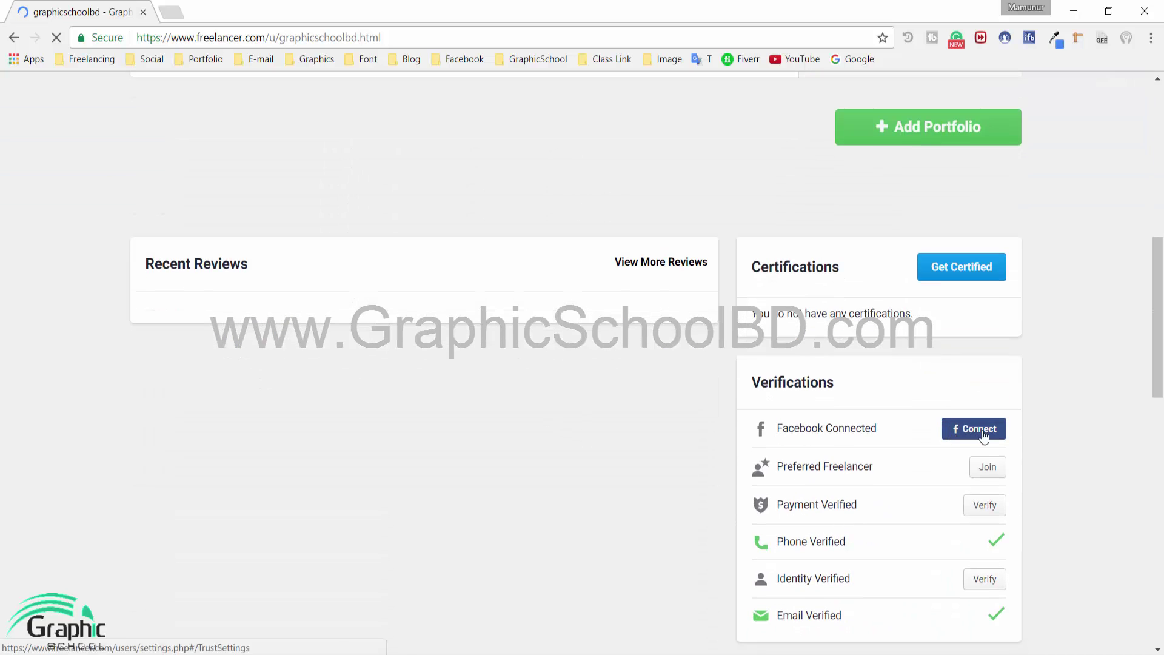
pyautogui.scroll(-2, 986, 410)
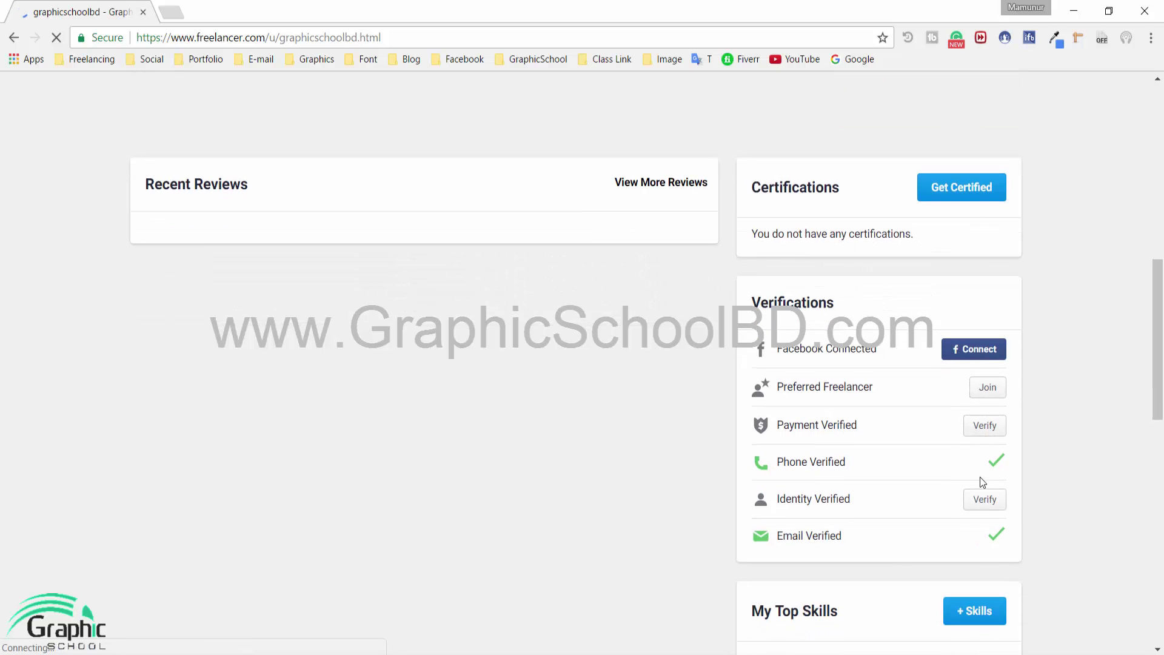
pyautogui.scroll(4, 859, 374)
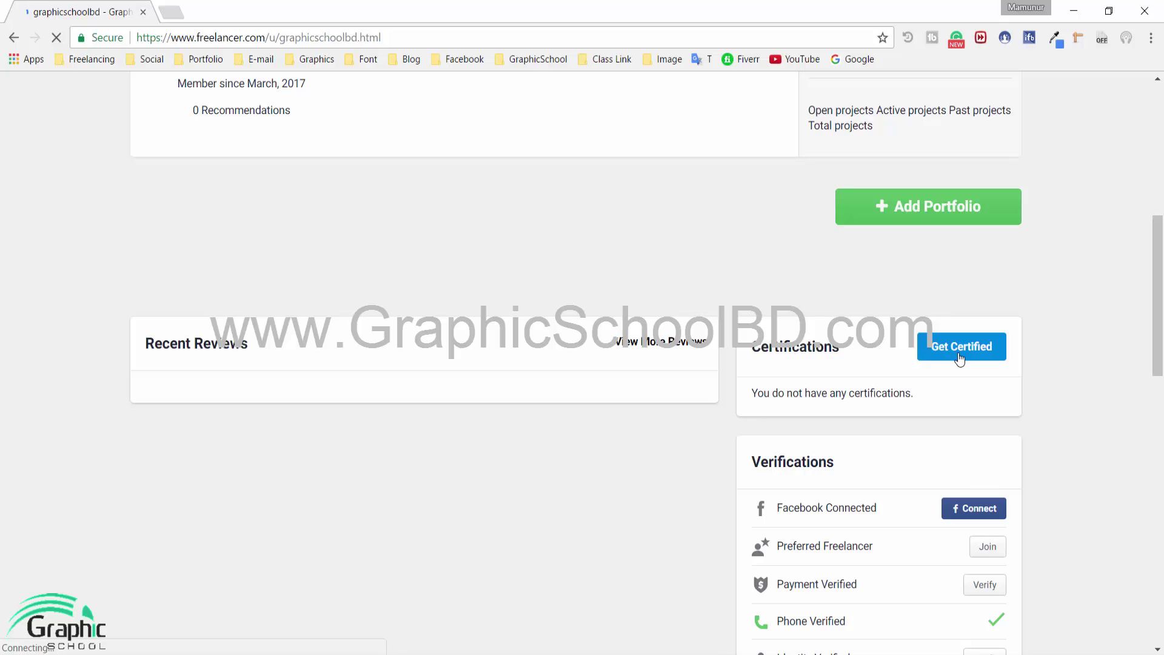
pyautogui.scroll(-3, 959, 366)
pyautogui.scroll(4, 959, 365)
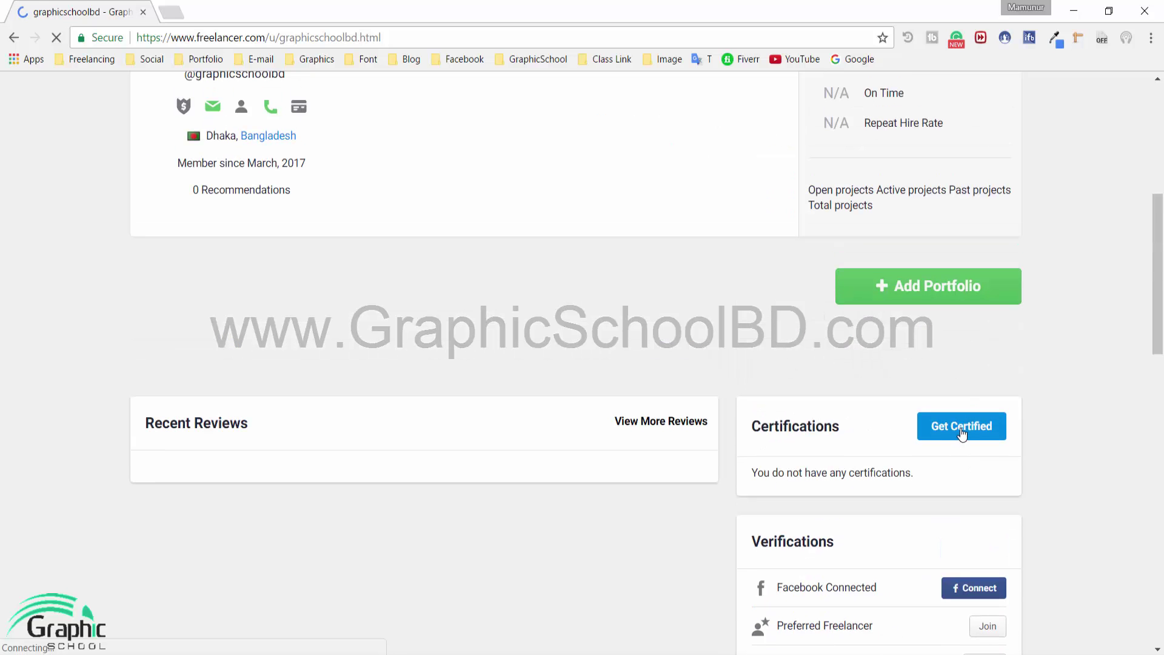
pyautogui.scroll(6, 945, 432)
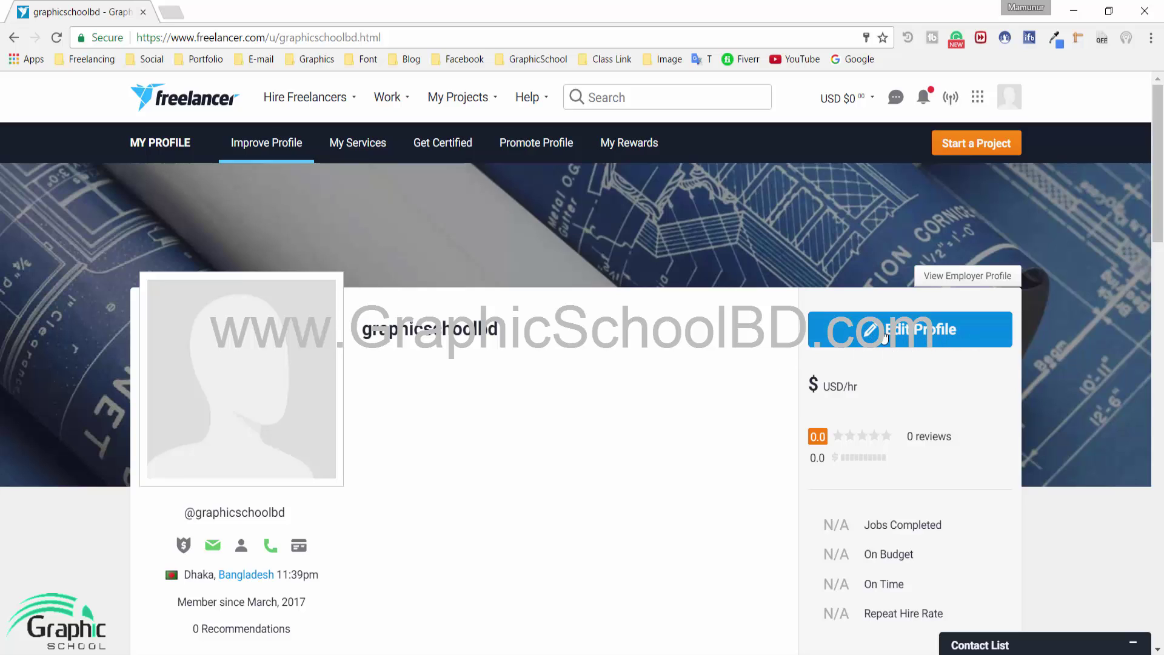
pyautogui.click(872, 332)
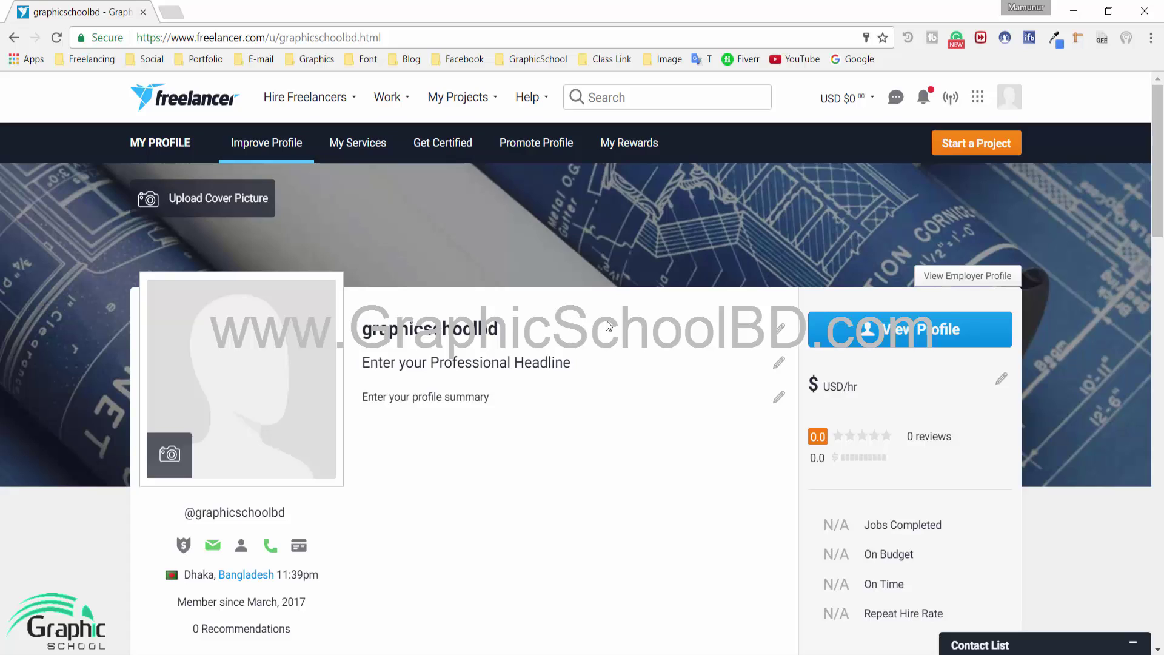
pyautogui.scroll(-1, 606, 325)
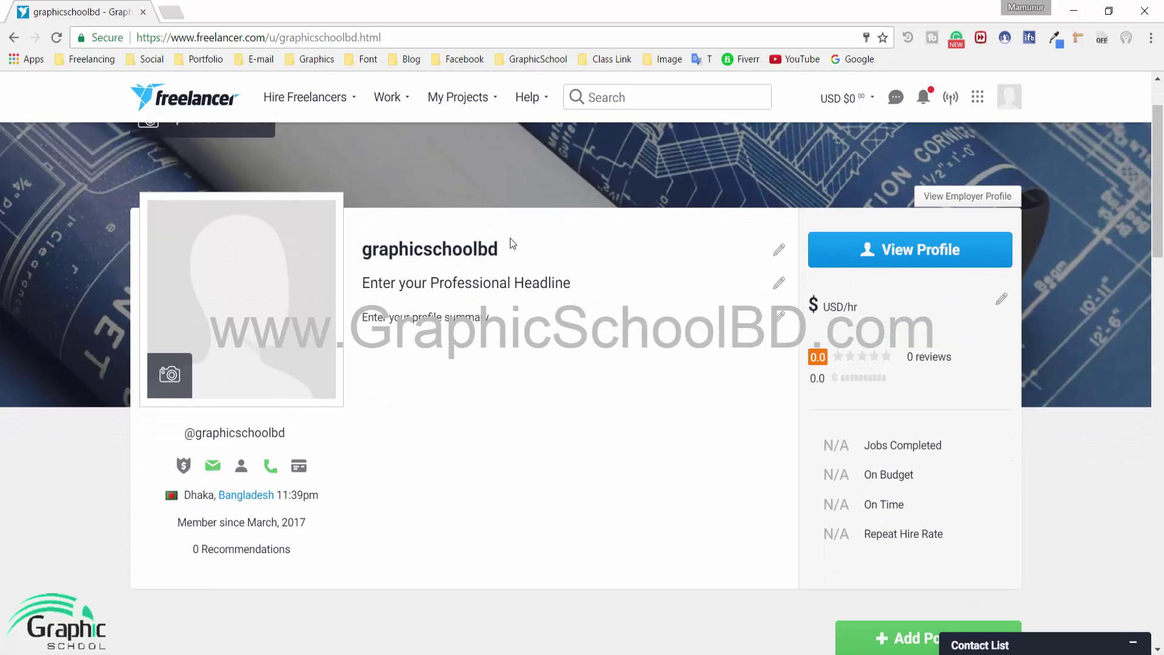
pyautogui.click(775, 251)
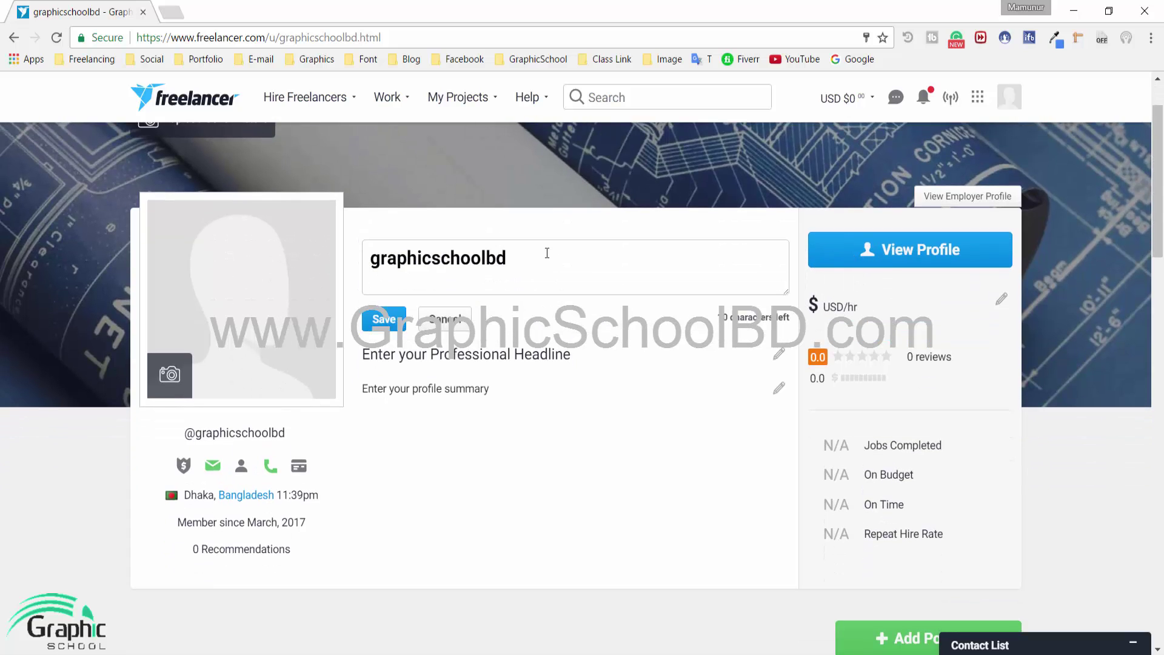
pyautogui.moveTo(512, 258); pyautogui.dragTo(234, 252)
pyautogui.press('BackSpace')
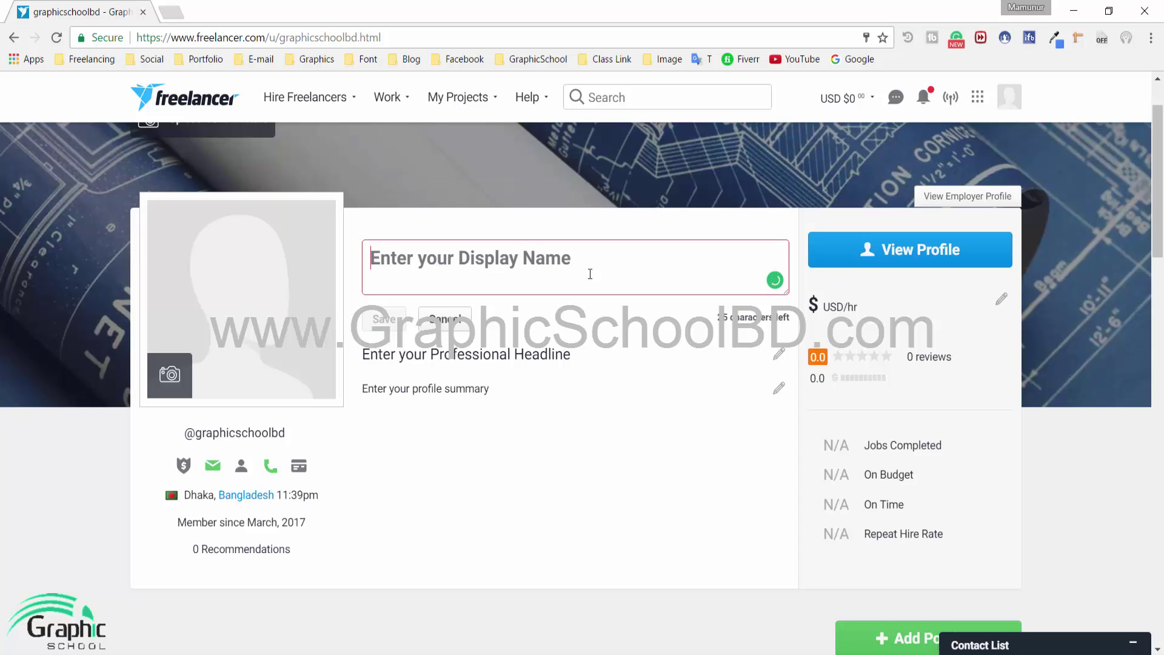
pyautogui.click(449, 319)
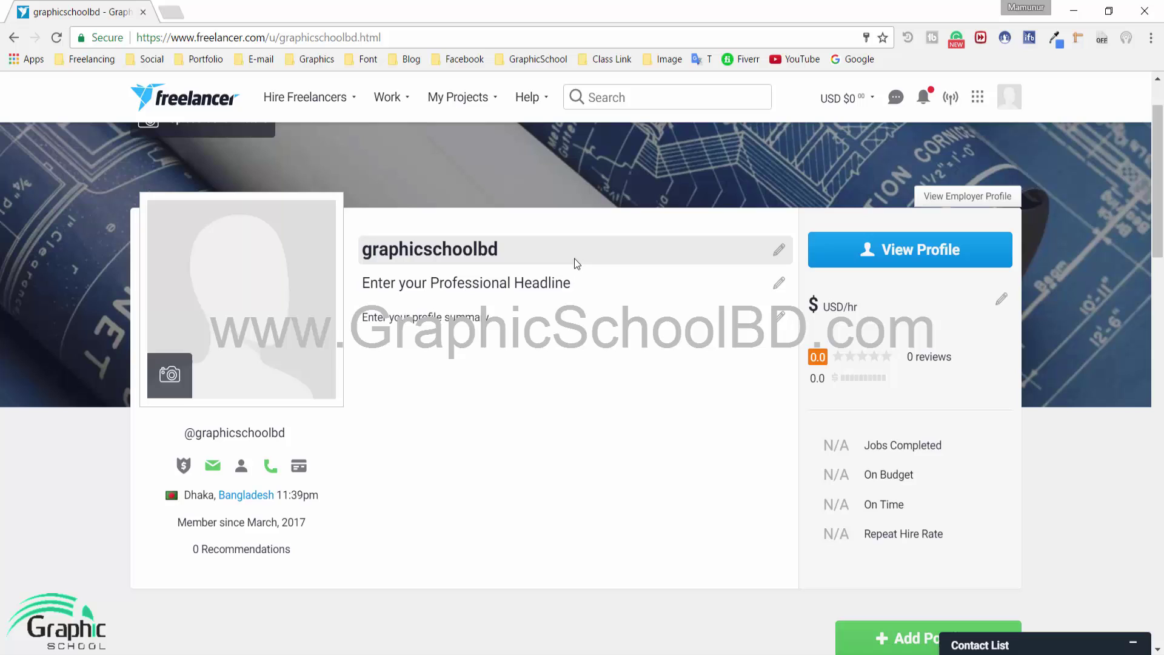
pyautogui.click(786, 259)
pyautogui.moveTo(654, 257); pyautogui.dragTo(245, 264)
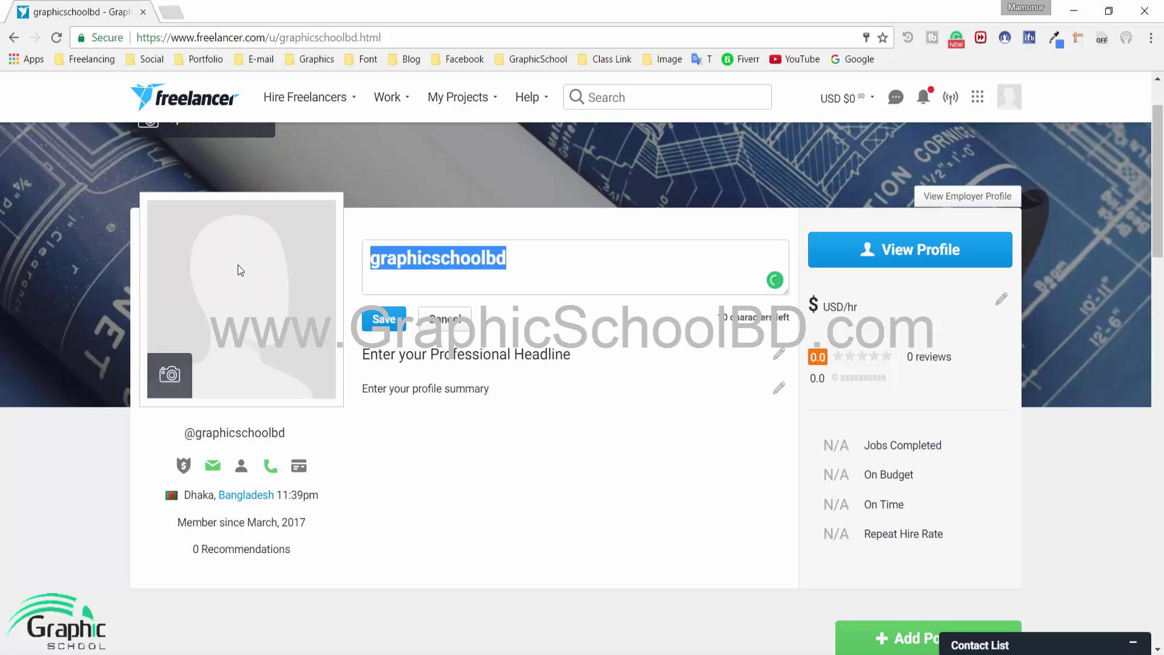
pyautogui.write('Graphic Sch')
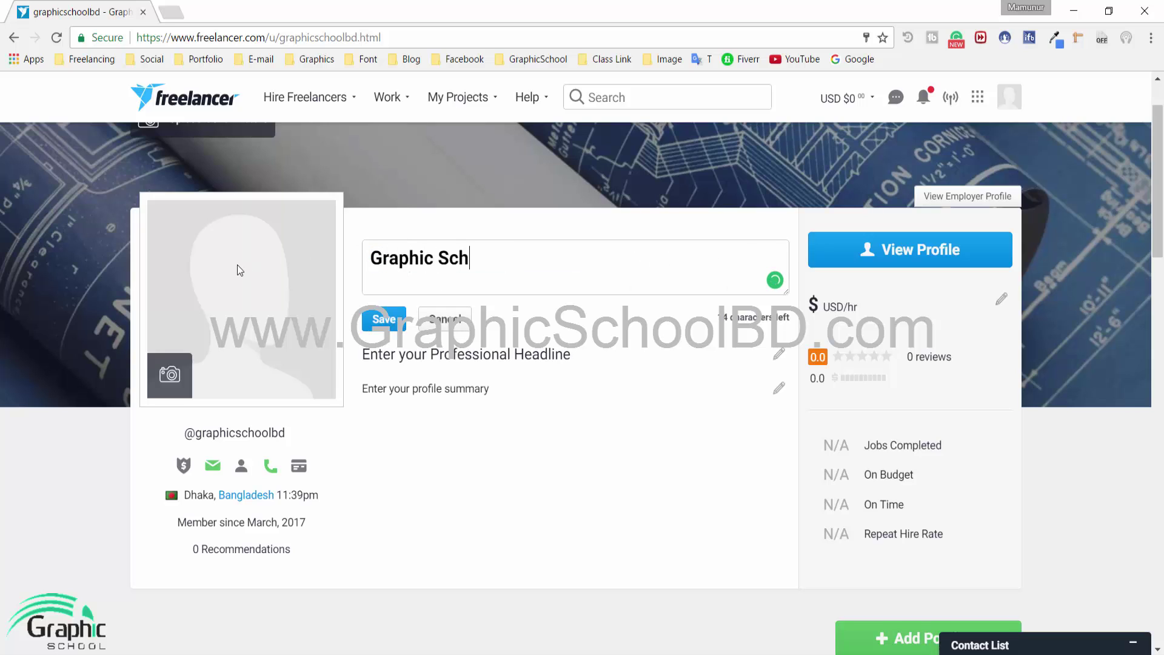
pyautogui.write('ool')
pyautogui.click(382, 321)
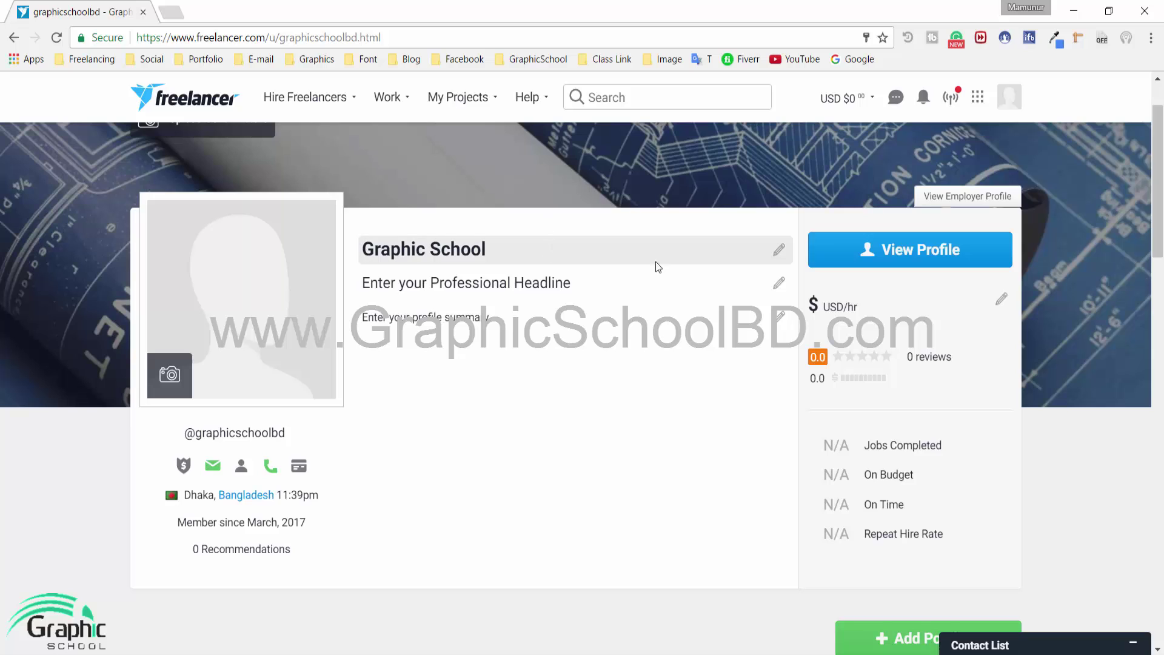
pyautogui.click(777, 250)
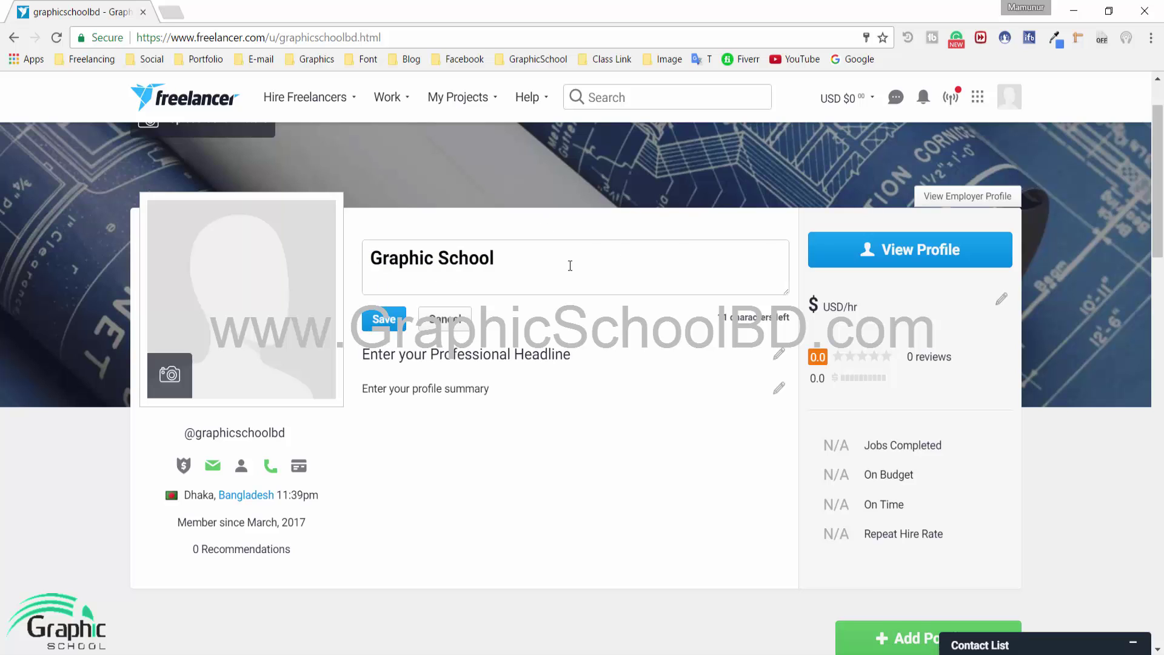
pyautogui.click(444, 319)
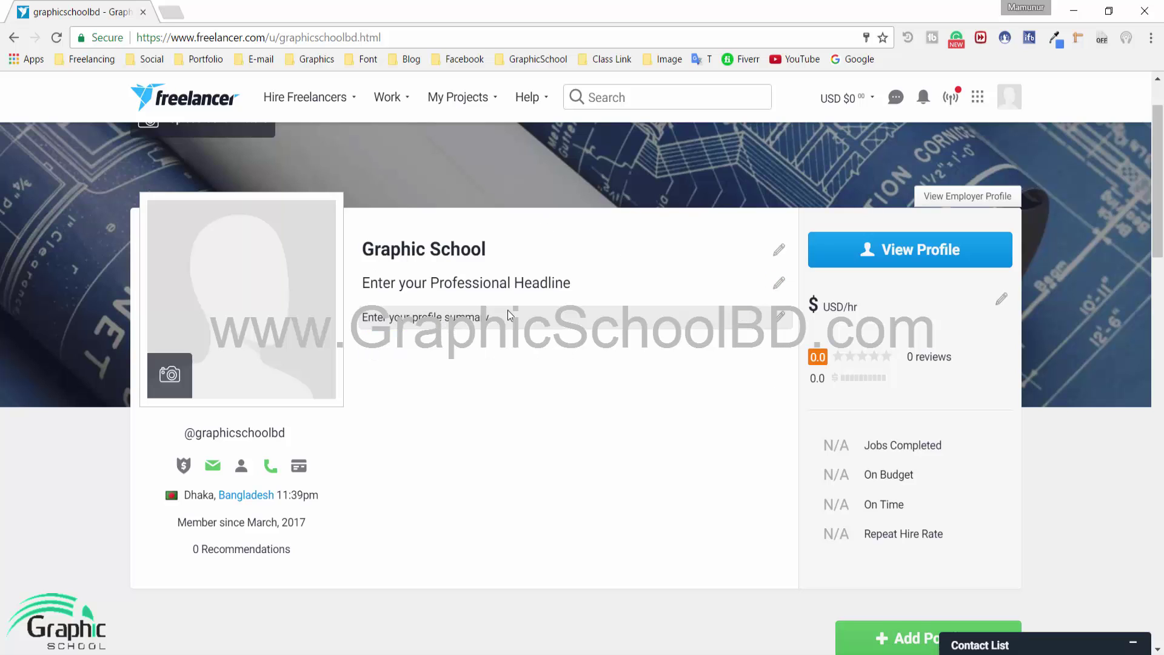
pyautogui.click(779, 283)
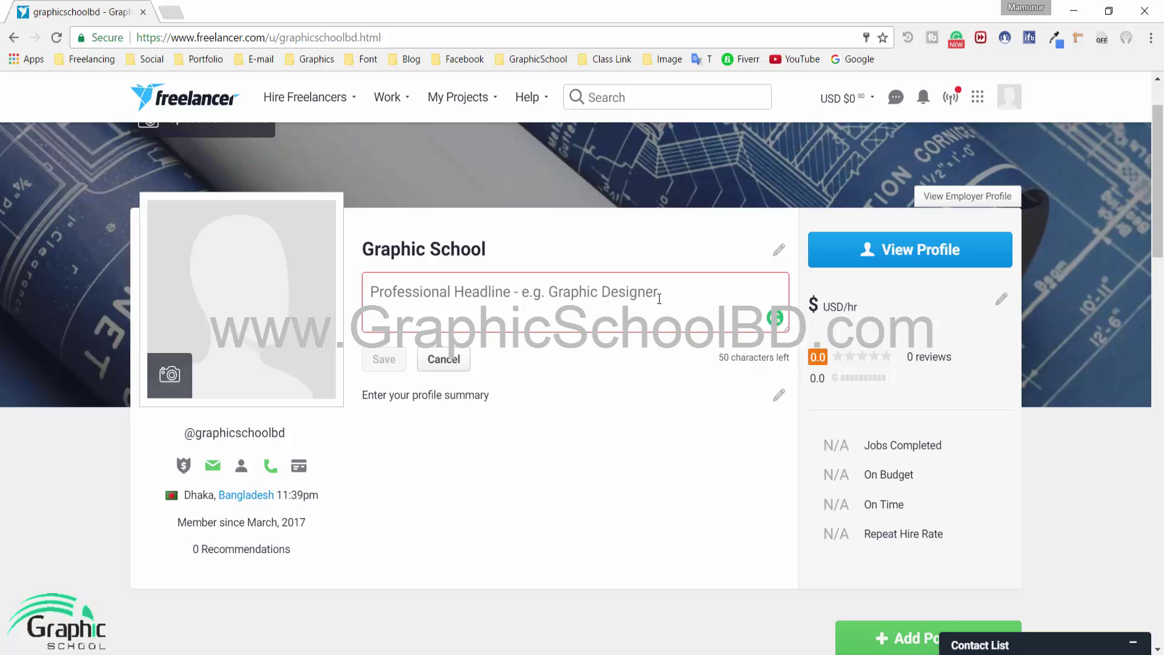
# Step: Save the headline 'Expert Graphic Designer' and open the profile summary editor
pyautogui.write('Ex')
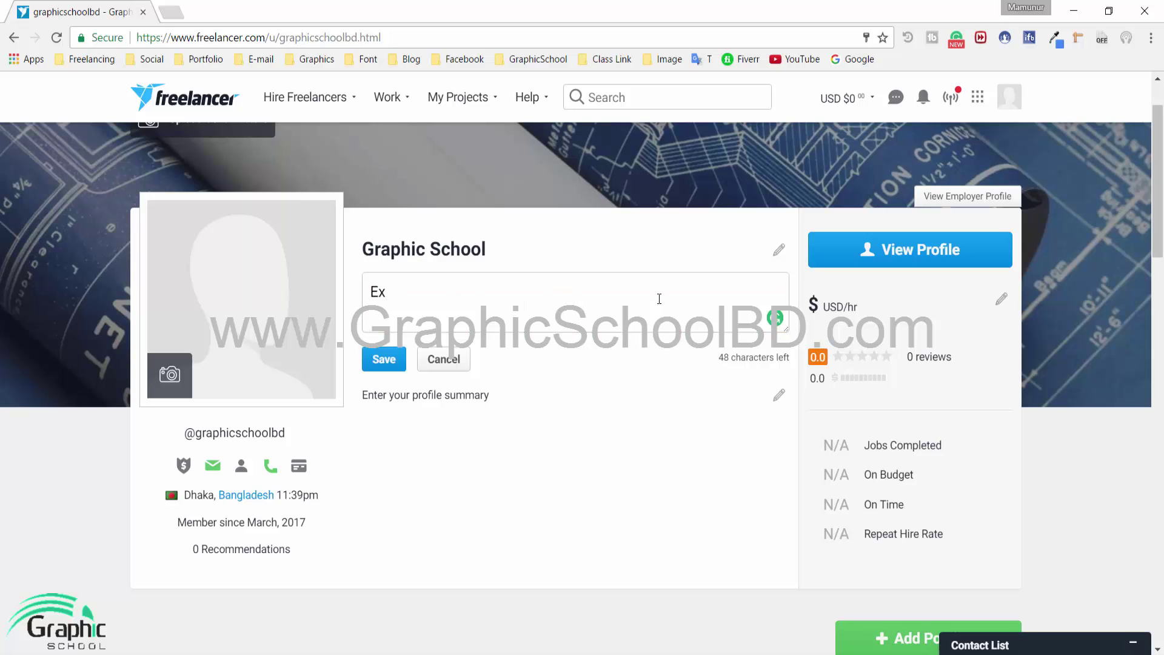
pyautogui.write('pert Graphic Designer')
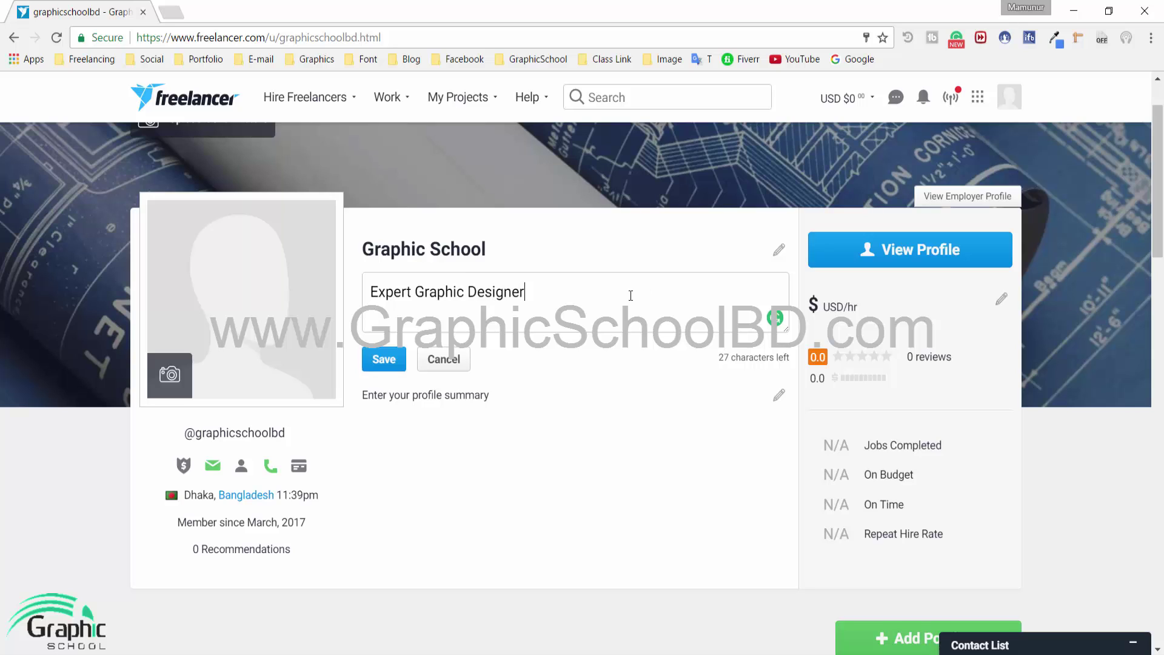
pyautogui.click(384, 358)
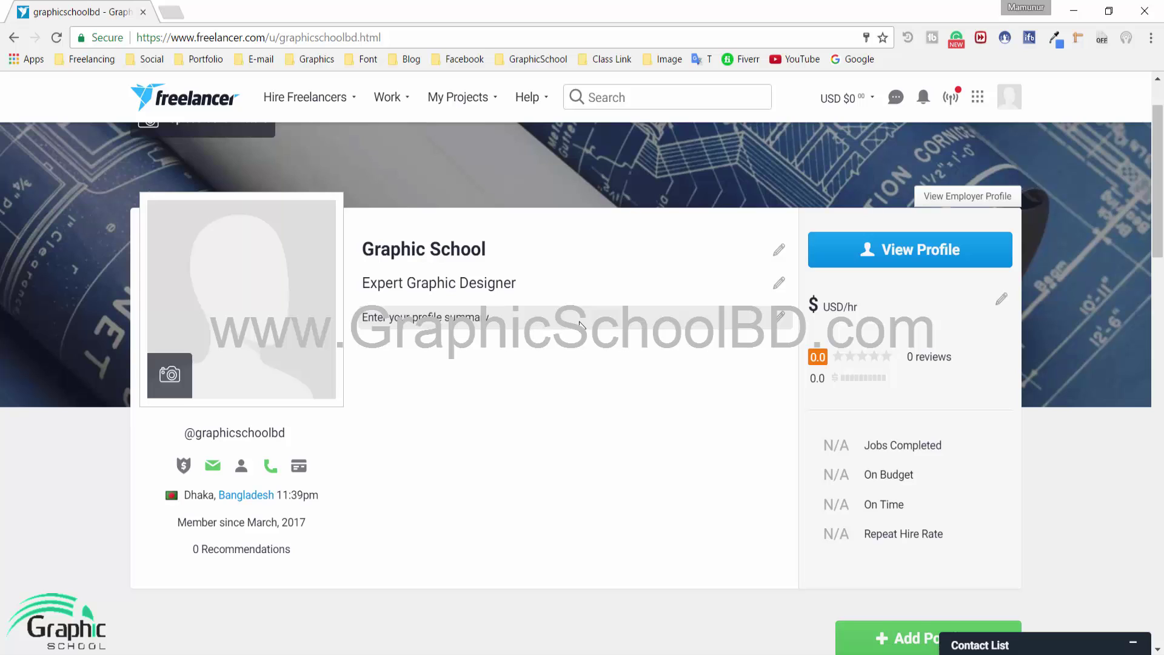
pyautogui.click(783, 316)
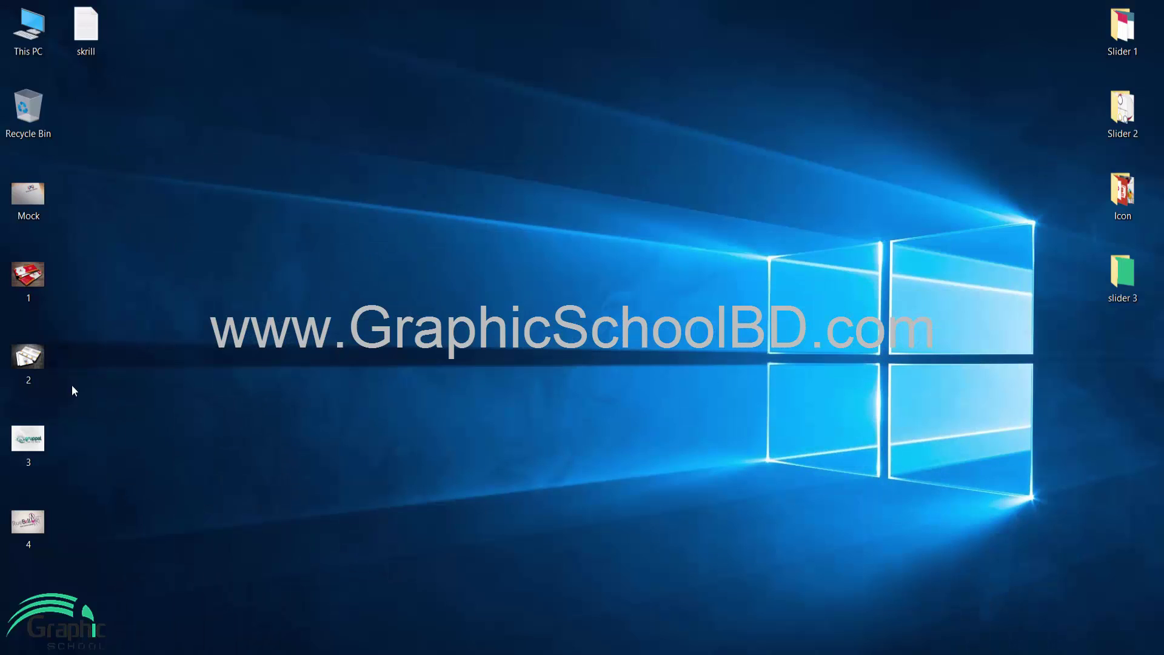
# Step: Copy the prepared text from the skrill Notepad file and paste it into the profile summary
pyautogui.doubleClick(85, 29)
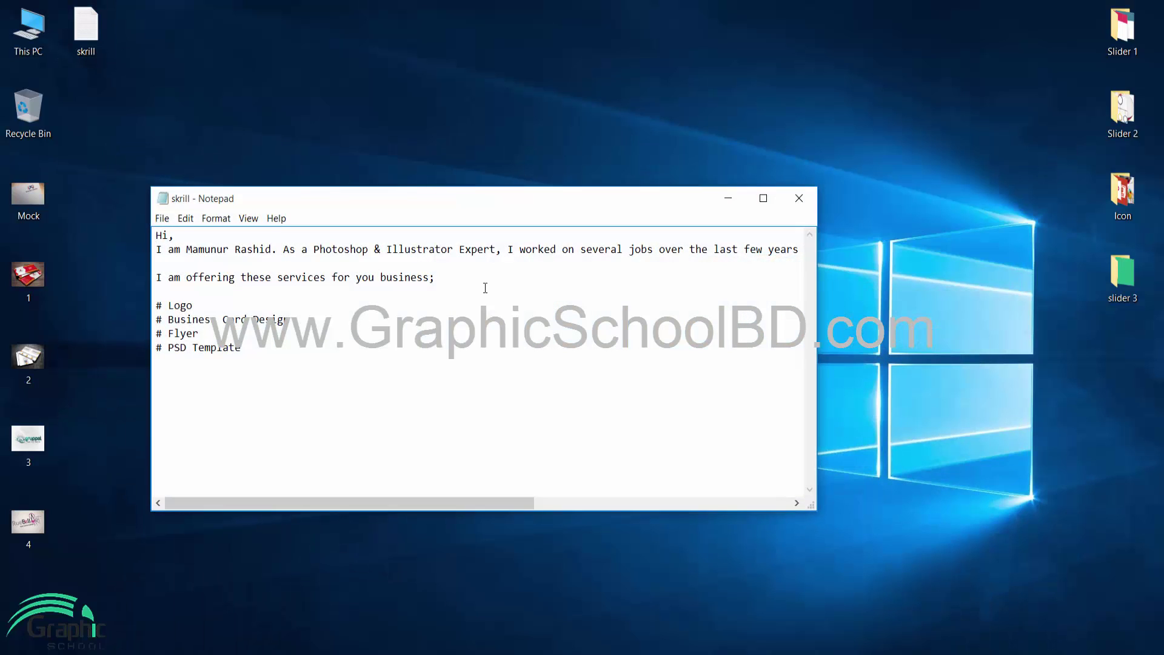
pyautogui.moveTo(278, 354); pyautogui.dragTo(138, 221)
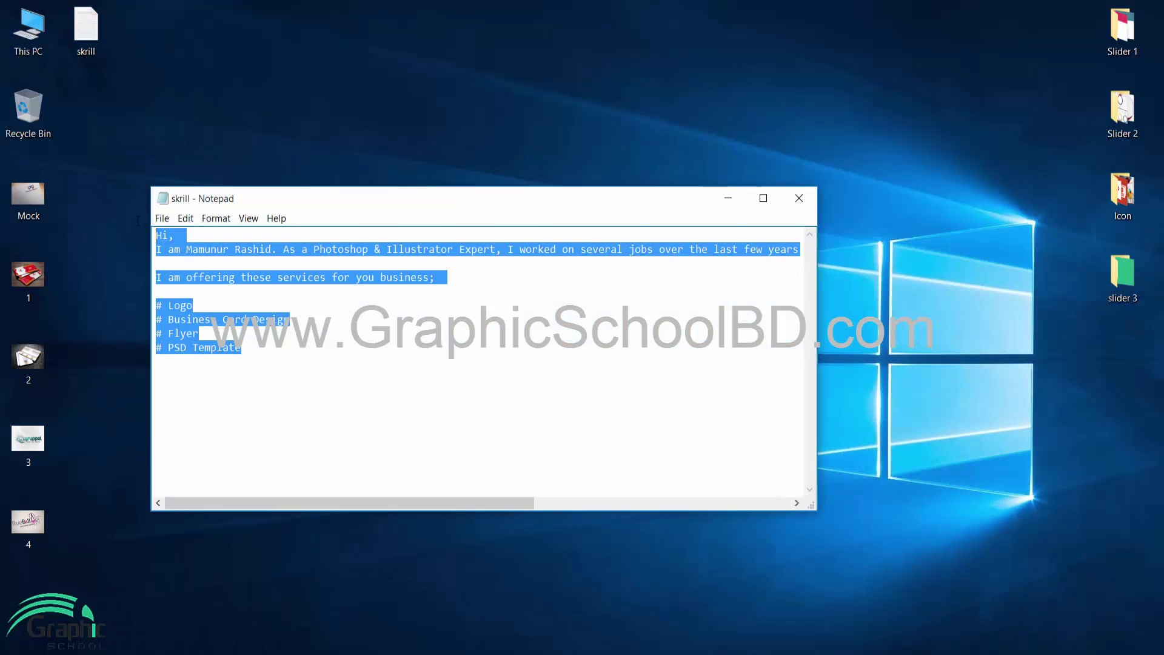
pyautogui.hotkey('ctrl', 'c')
pyautogui.hotkey('alt', 'Tab')
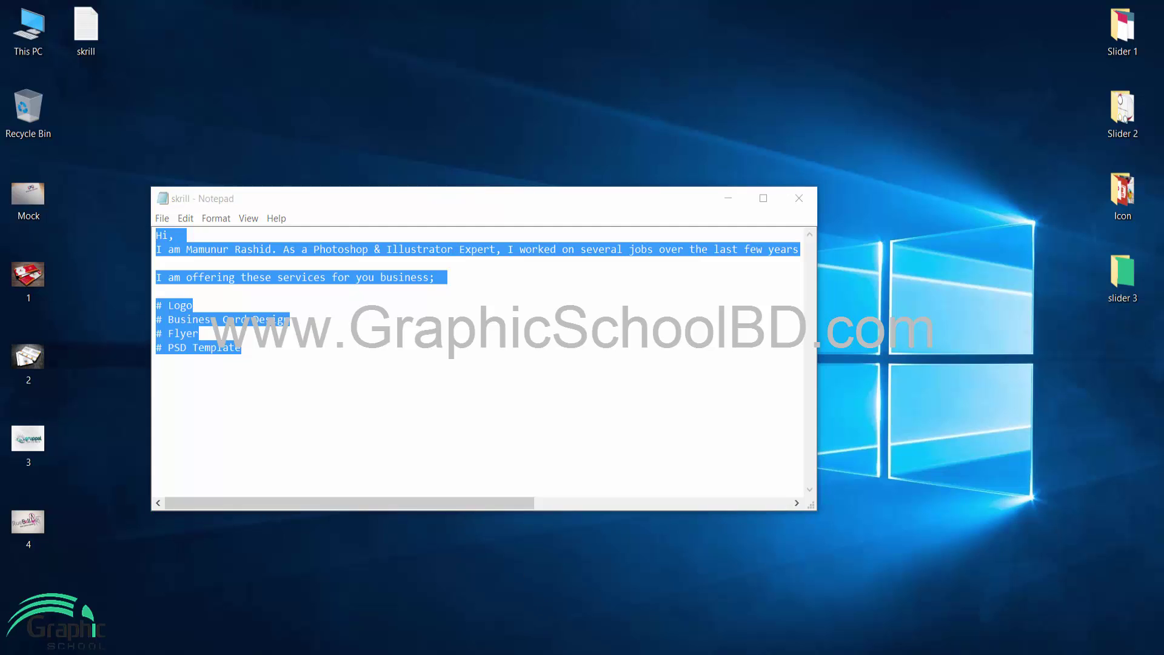
pyautogui.hotkey('ctrl', 'v')
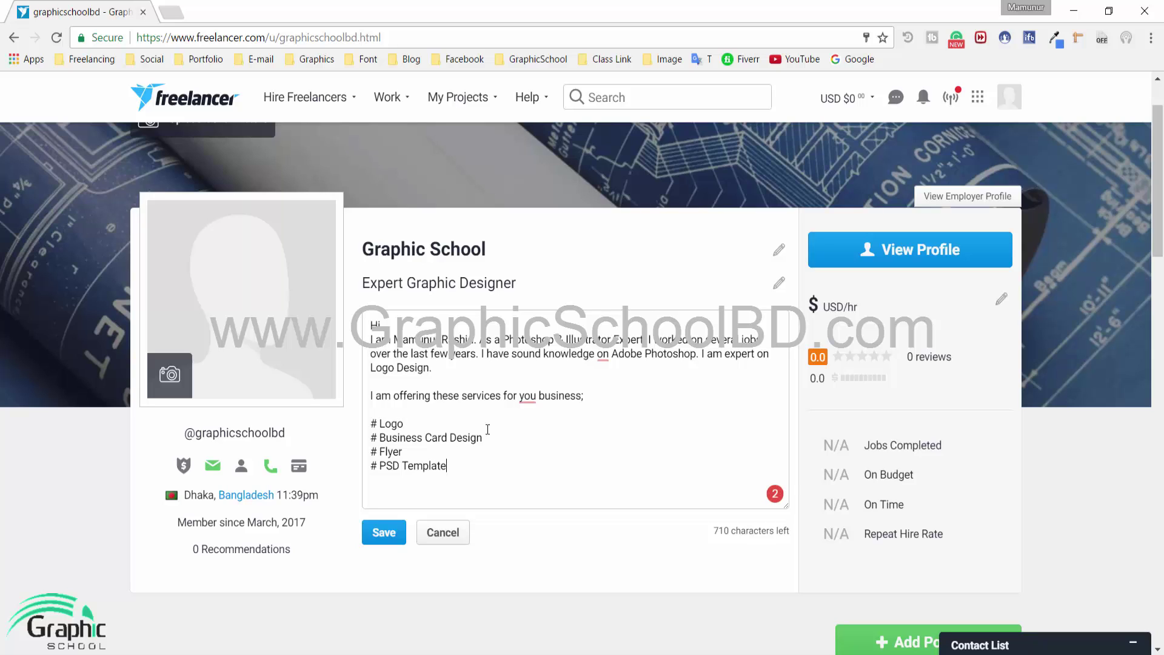
# Step: Review the pasted summary listing Logo, Business Card Design, Flyer and PSD Template, then save it
pyautogui.hotkey('ctrl', 'a')
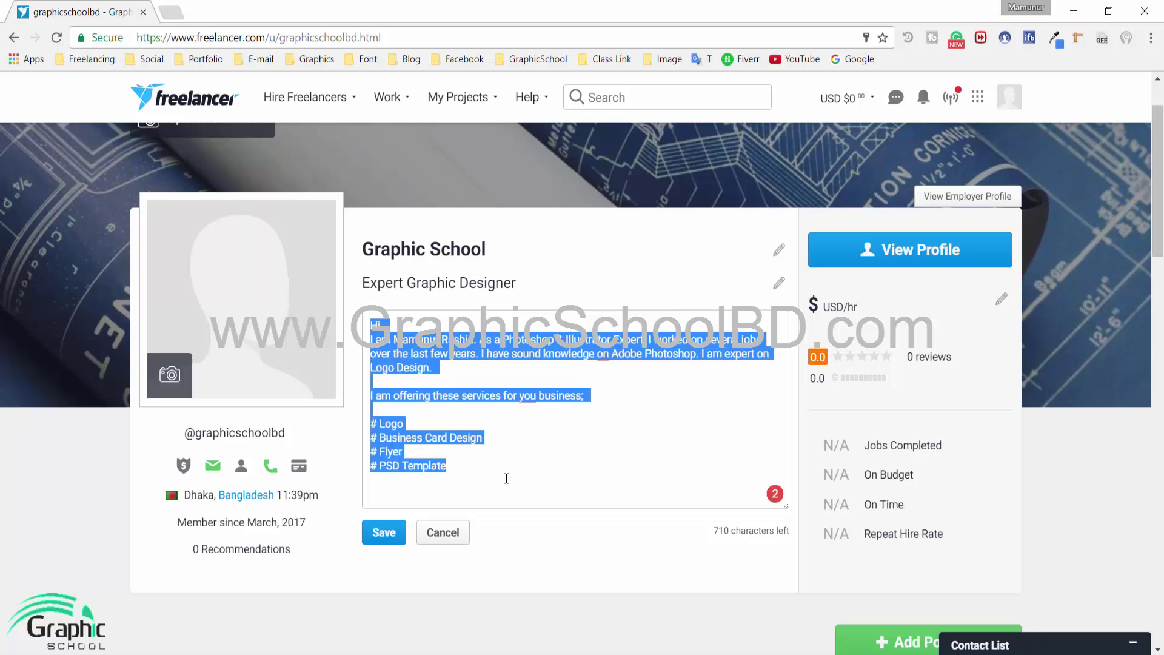
pyautogui.click(375, 500)
pyautogui.hotkey('ctrl', 'a')
pyautogui.click(504, 439)
pyautogui.click(397, 532)
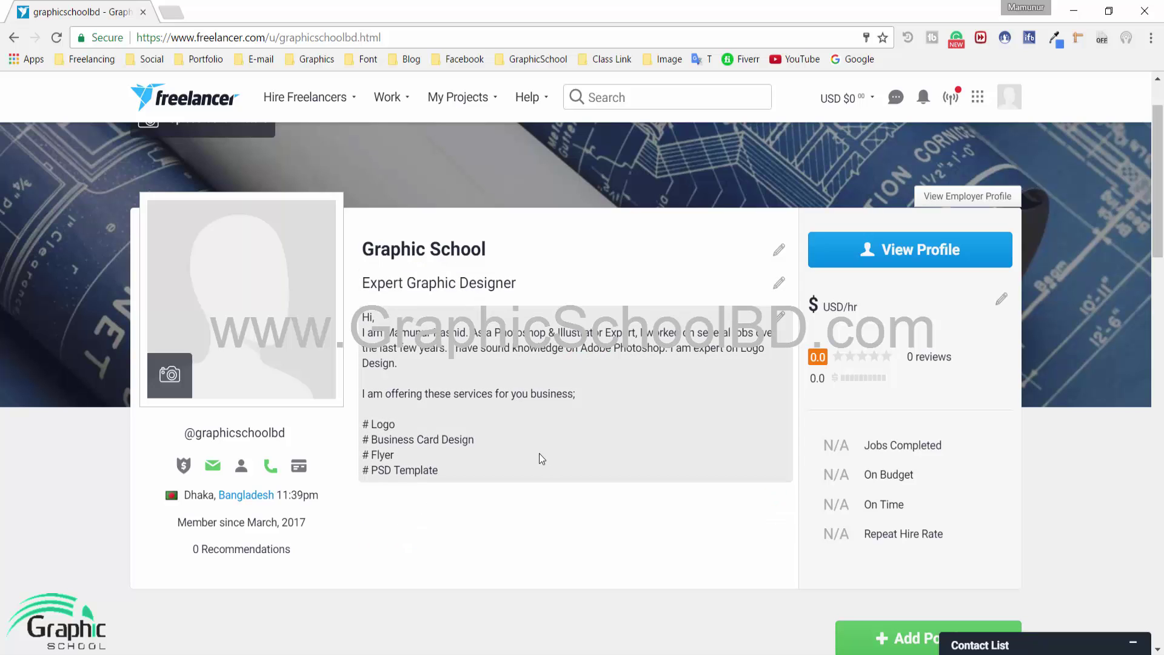
pyautogui.scroll(-1, 412, 418)
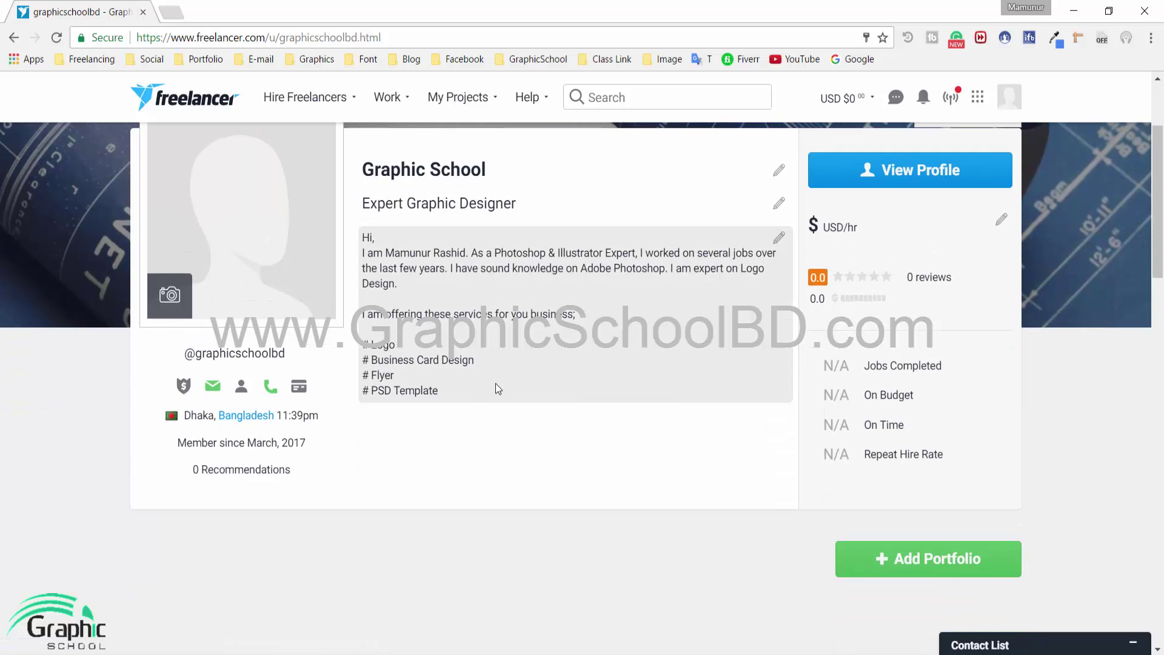
pyautogui.moveTo(194, 417); pyautogui.dragTo(289, 466)
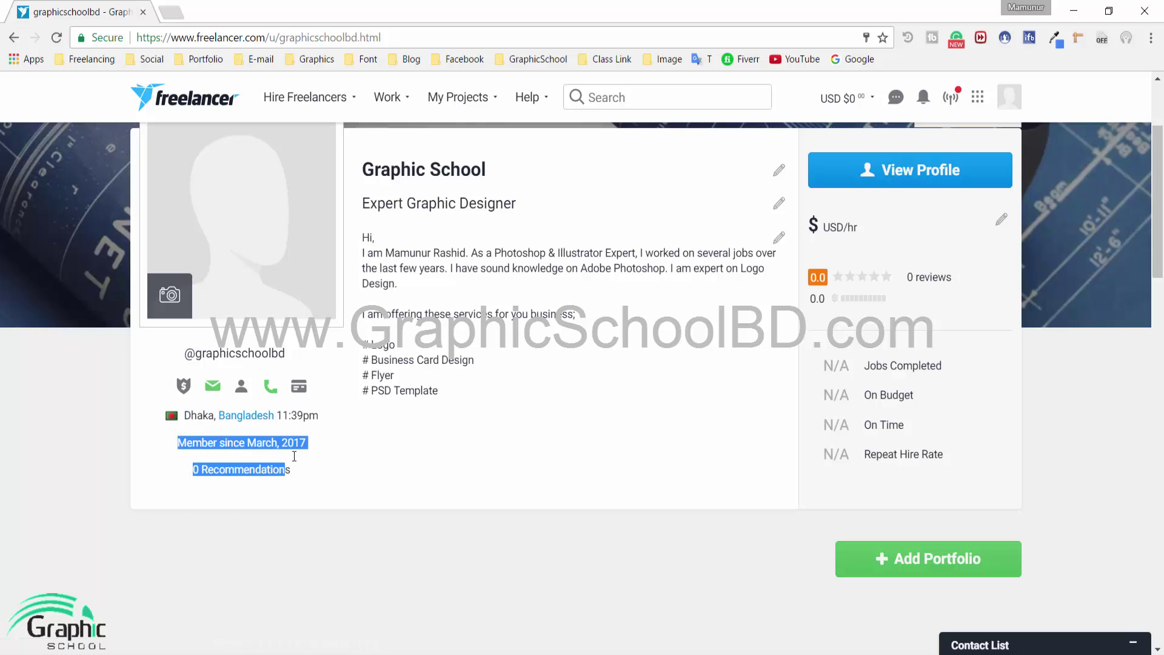
pyautogui.click(333, 486)
pyautogui.scroll(3, 610, 404)
pyautogui.scroll(-2, 867, 366)
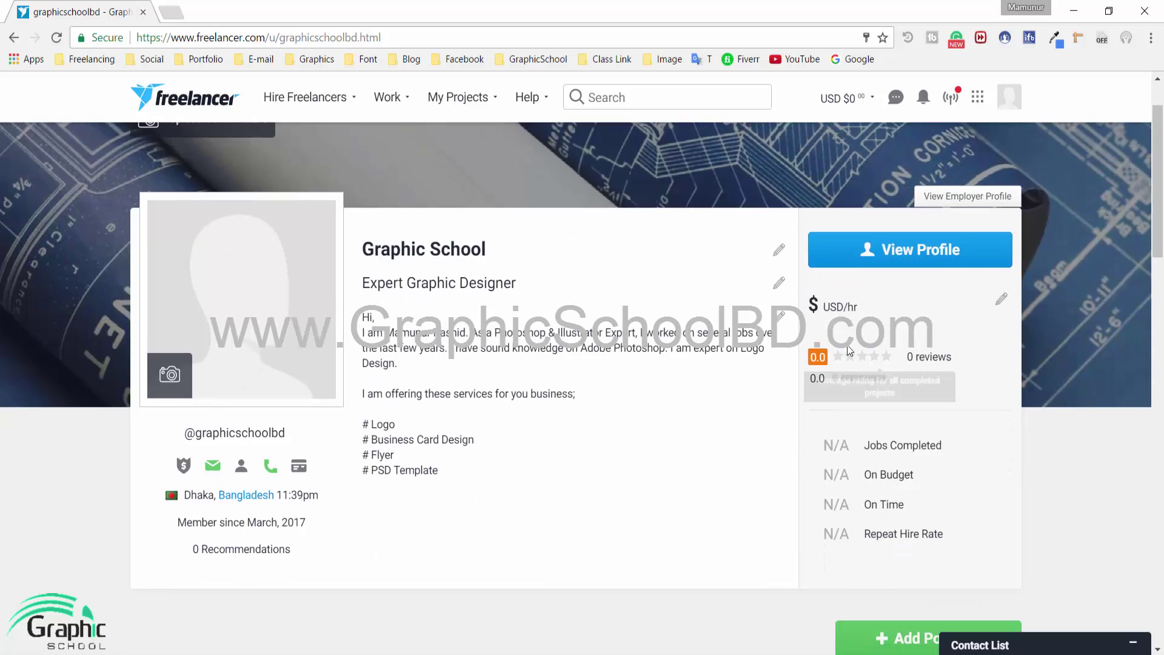
# Step: Change the profile's hourly rate to 15 USD/hr and save it
pyautogui.click(1002, 300)
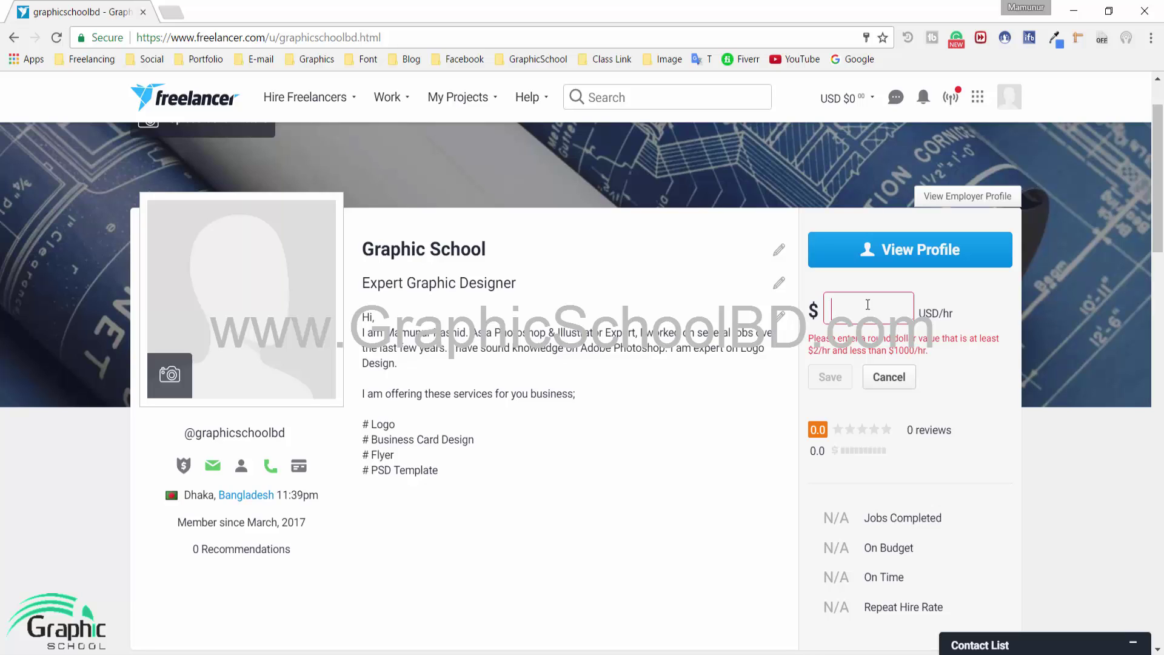
pyautogui.write('15')
pyautogui.click(836, 343)
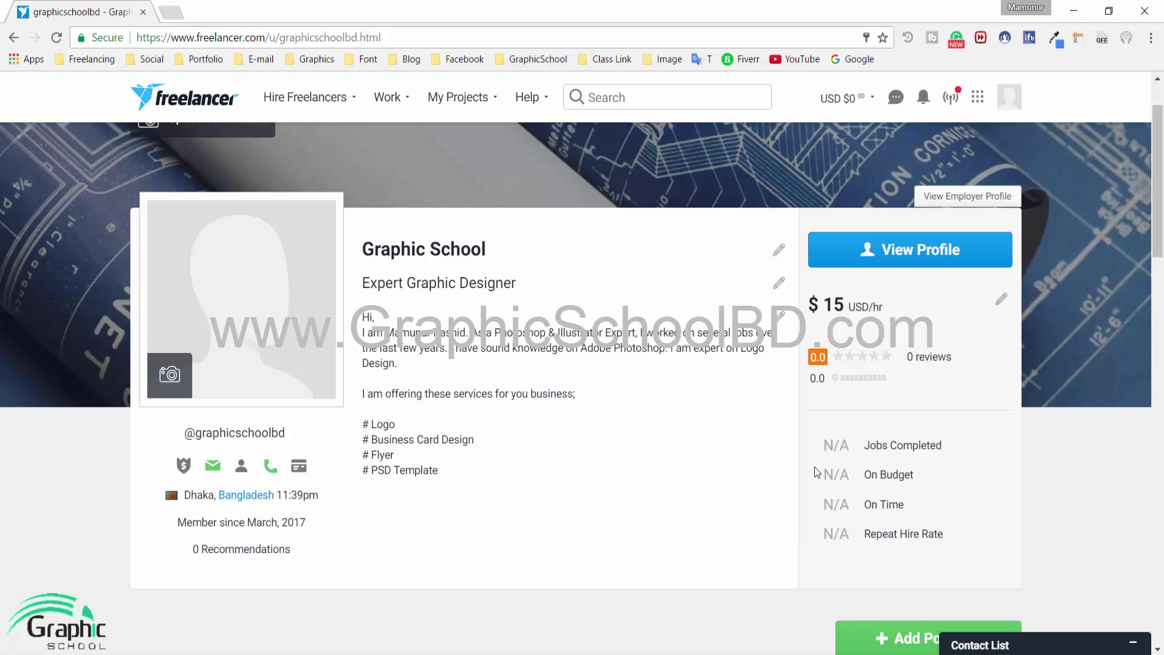
pyautogui.scroll(-4, 800, 464)
pyautogui.scroll(4, 612, 424)
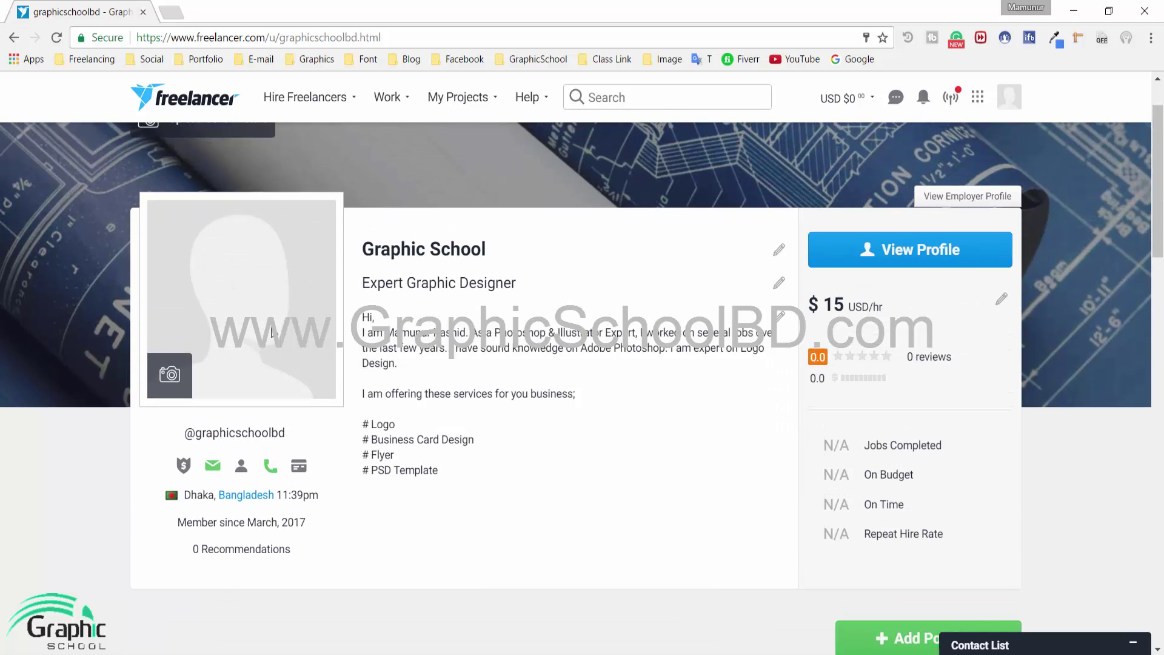
pyautogui.moveTo(242, 296)
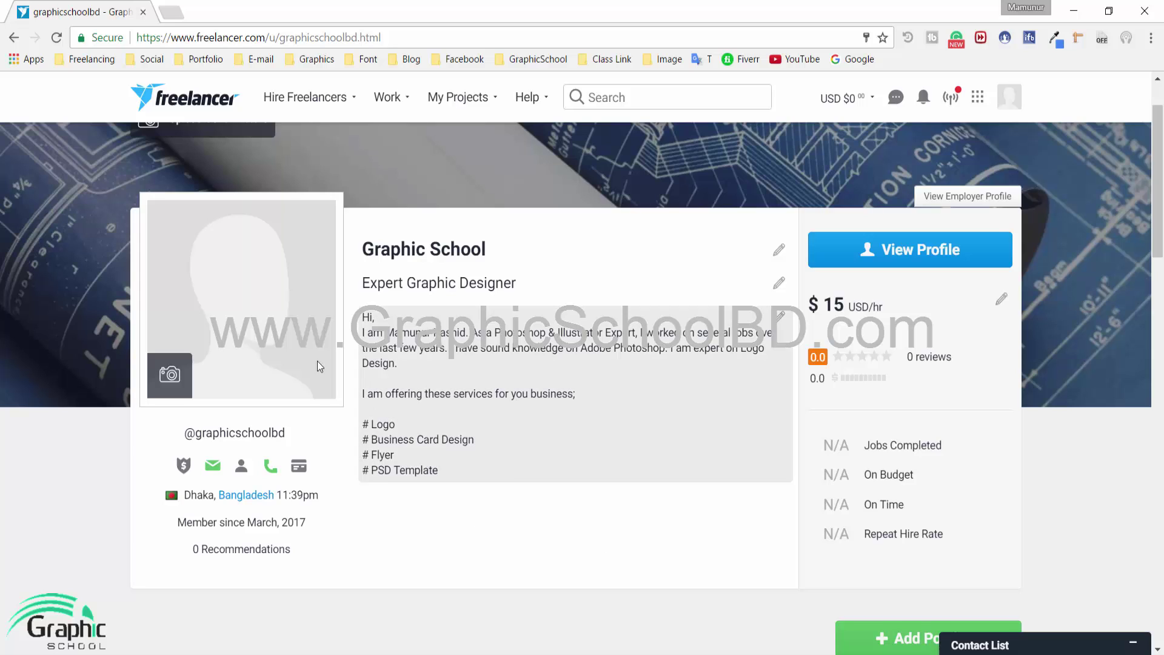
pyautogui.moveTo(232, 316)
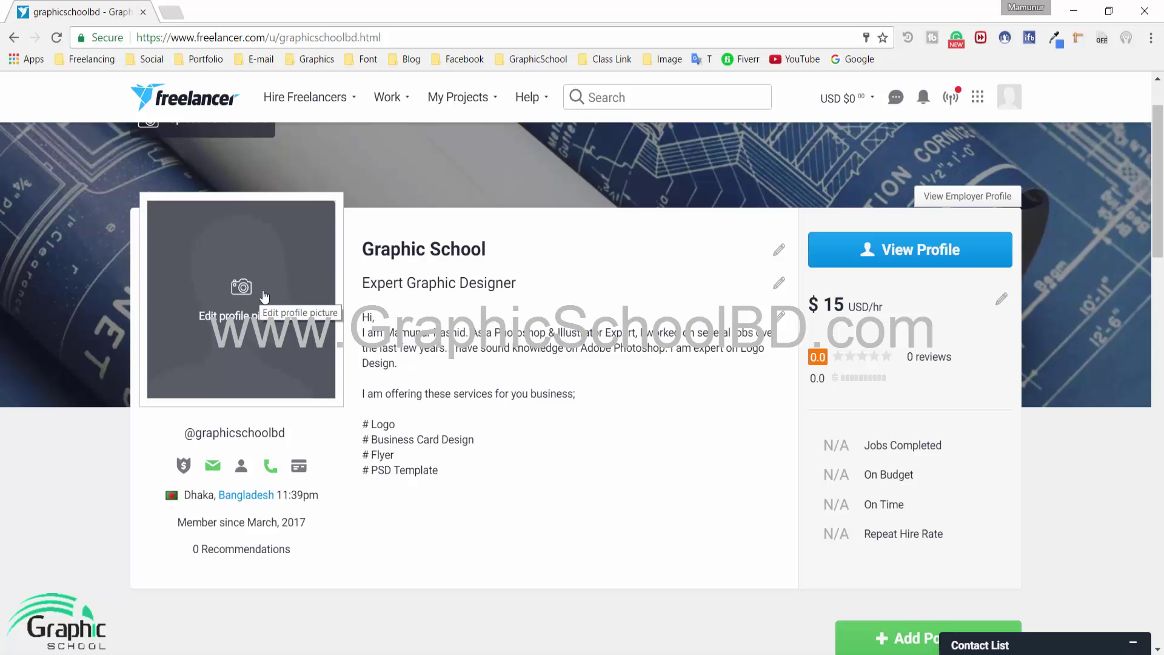
# Step: Upload the Mock image from the computer as a new profile picture
pyautogui.click(241, 289)
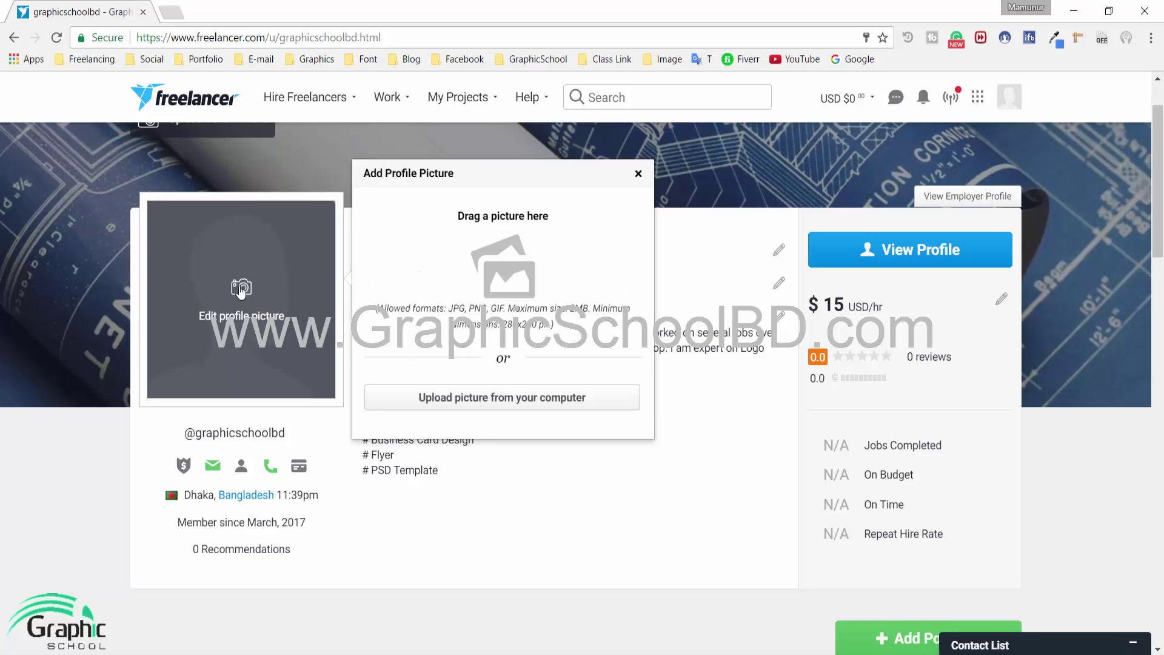
pyautogui.click(549, 405)
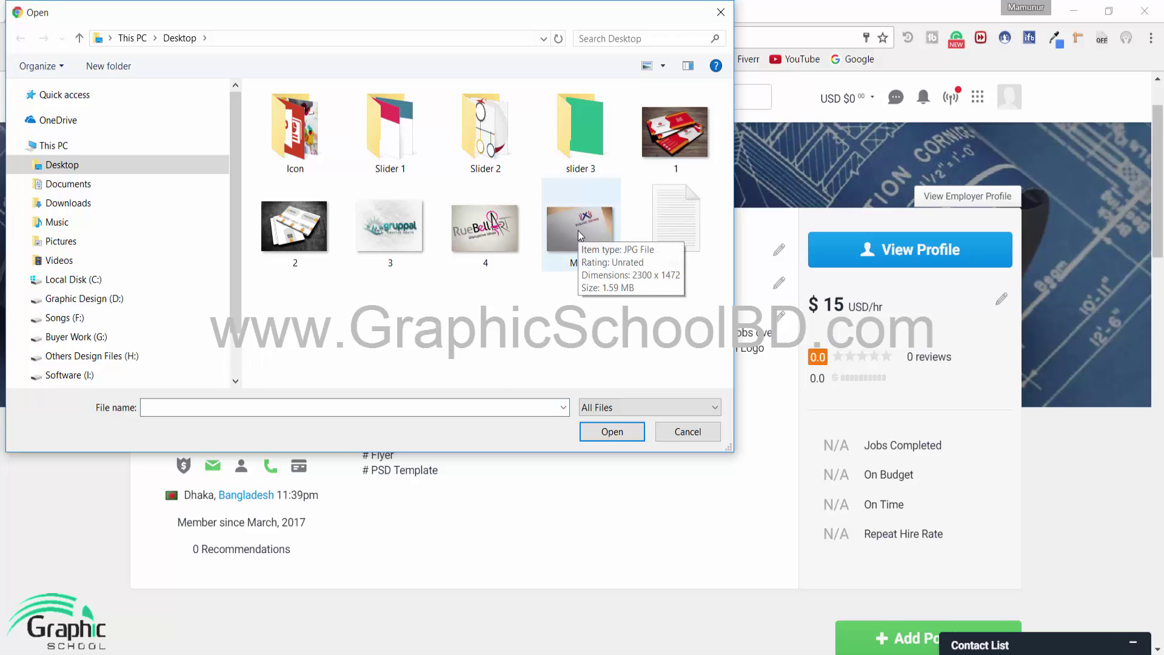
pyautogui.click(576, 229)
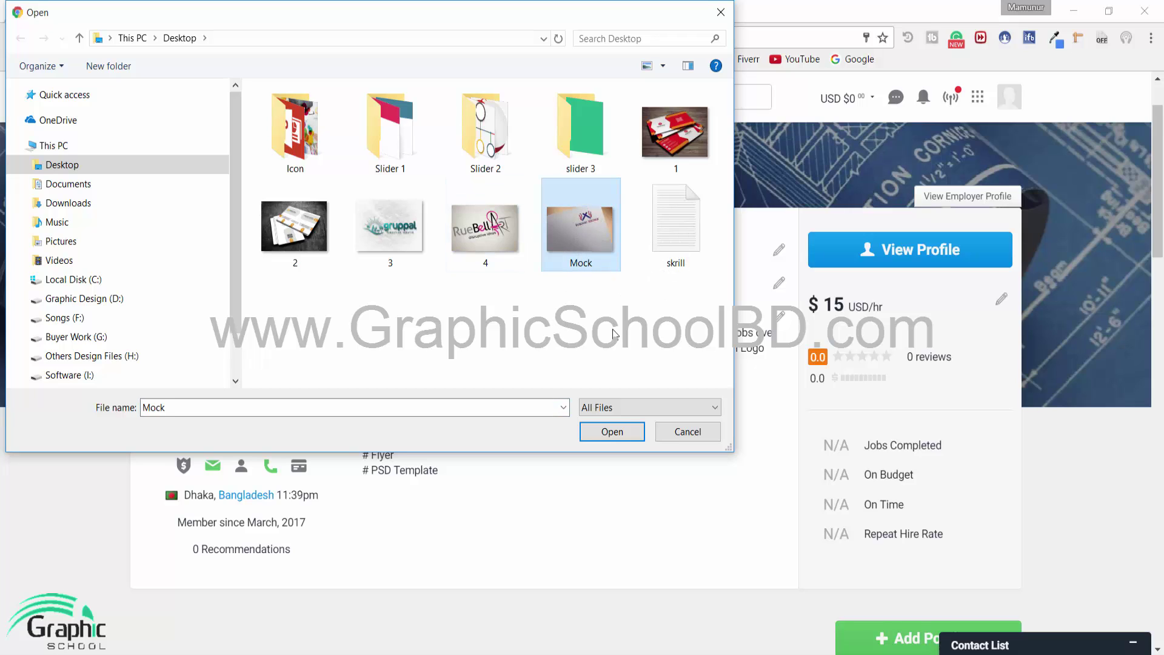
pyautogui.click(618, 430)
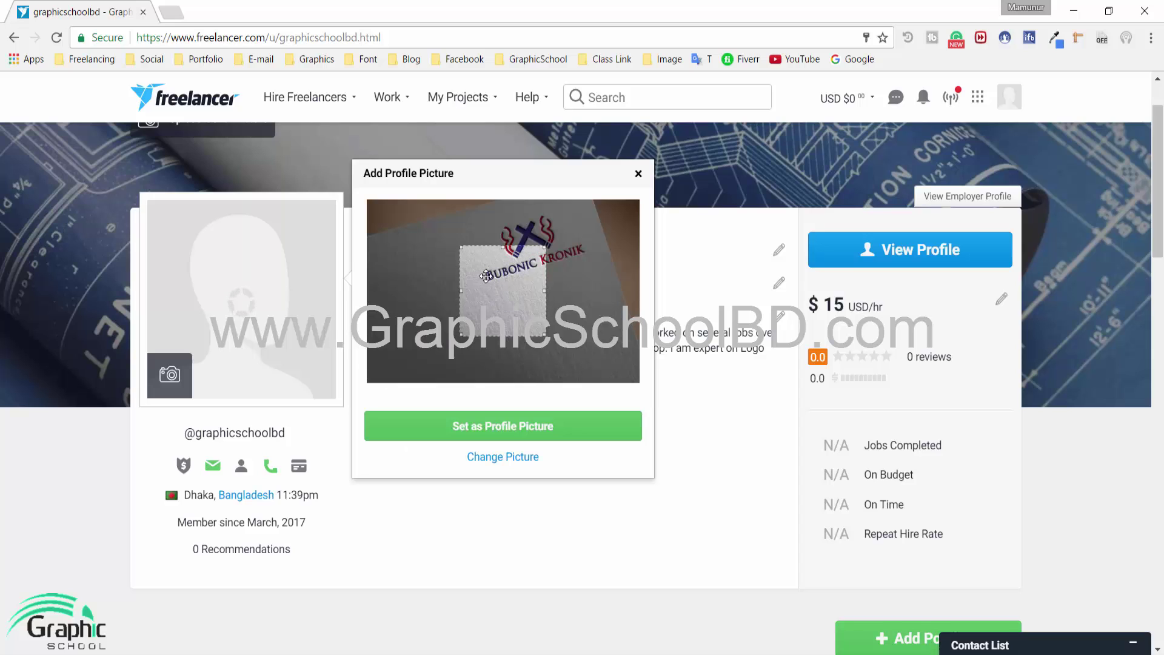
# Step: Fit the crop box around the Bubonic Kronik logo and set it as the profile picture
pyautogui.moveTo(512, 299)
pyautogui.mouseDown()
pyautogui.moveTo(497, 308)
pyautogui.moveTo(515, 288)
pyautogui.mouseUp()
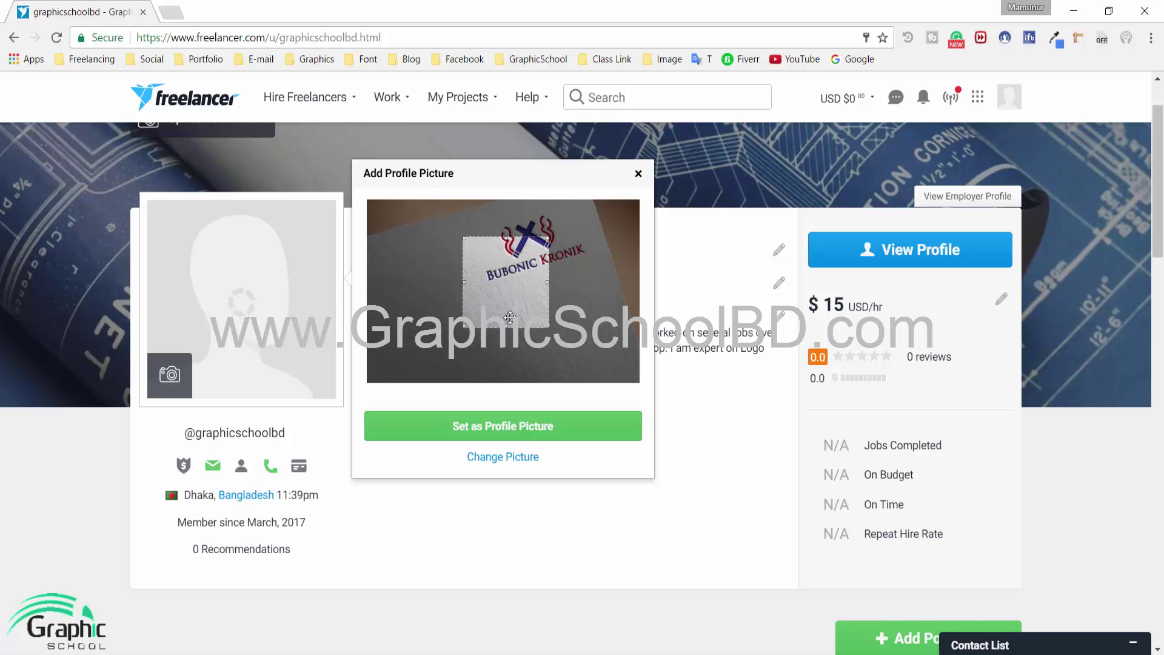
pyautogui.moveTo(465, 324); pyautogui.dragTo(442, 342)
pyautogui.moveTo(502, 289); pyautogui.dragTo(544, 262)
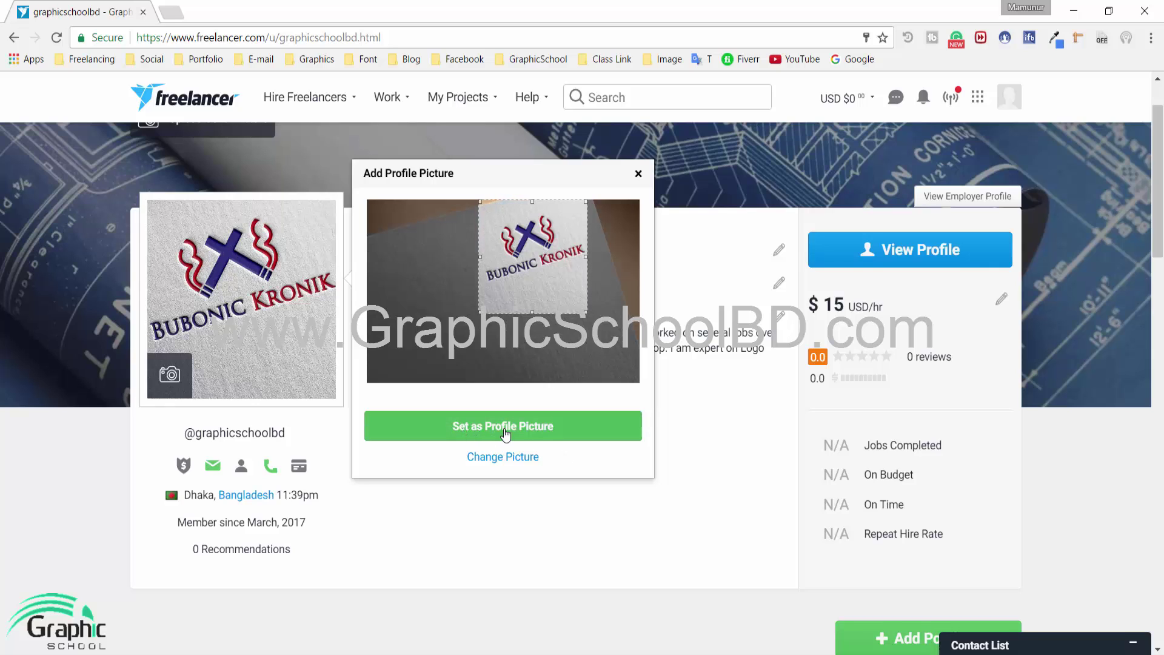
pyautogui.click(528, 431)
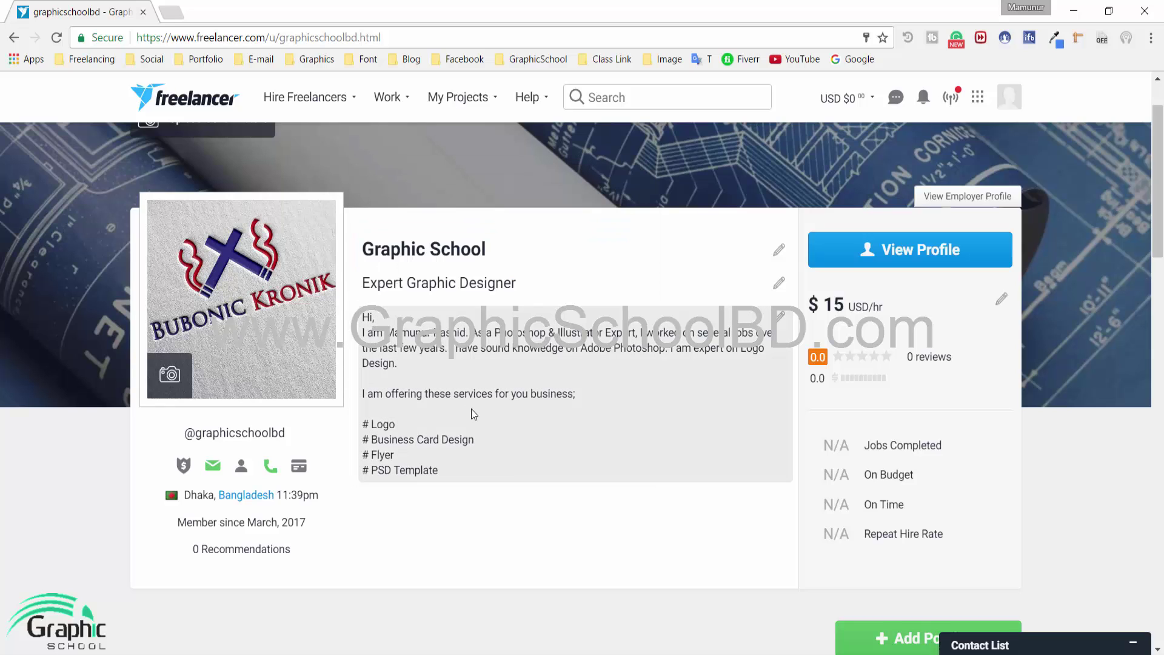
pyautogui.scroll(-1, 551, 526)
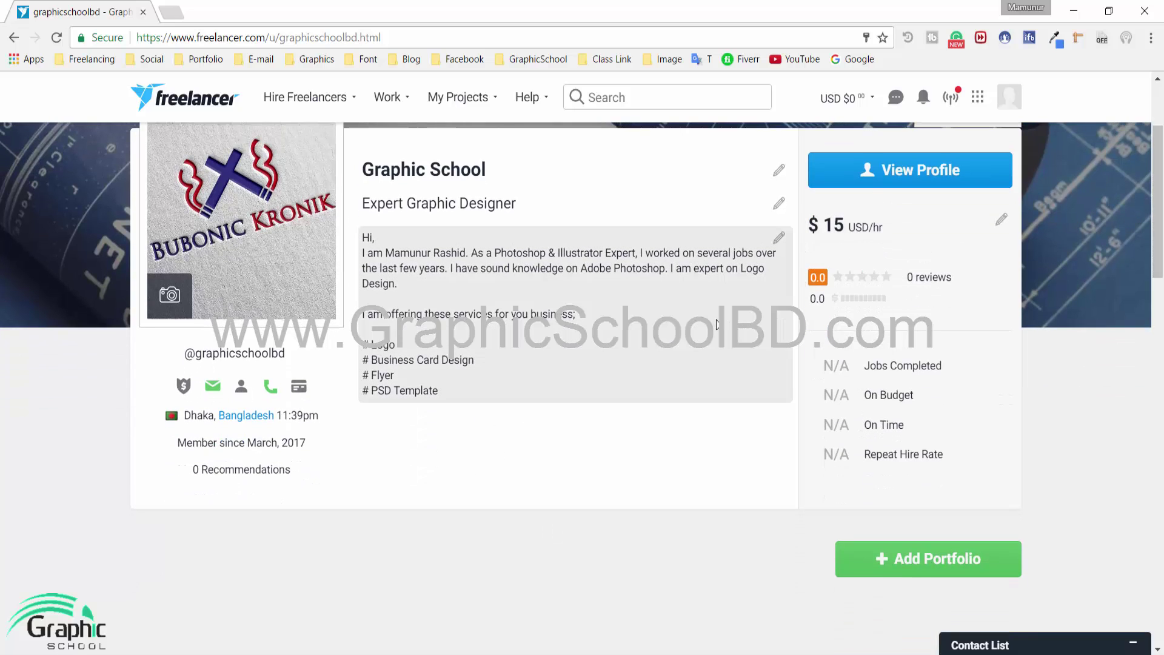
pyautogui.scroll(-5, 726, 372)
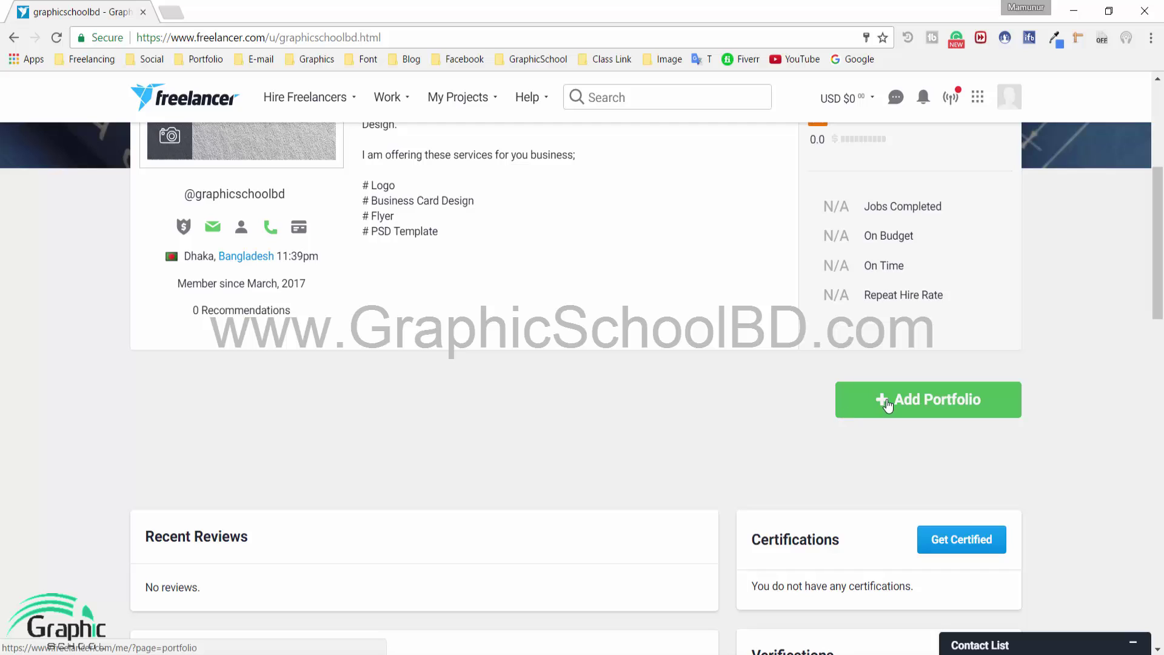
# Step: Go to Add Portfolio, start a new portfolio item, and zoom the page to 125%
pyautogui.click(937, 403)
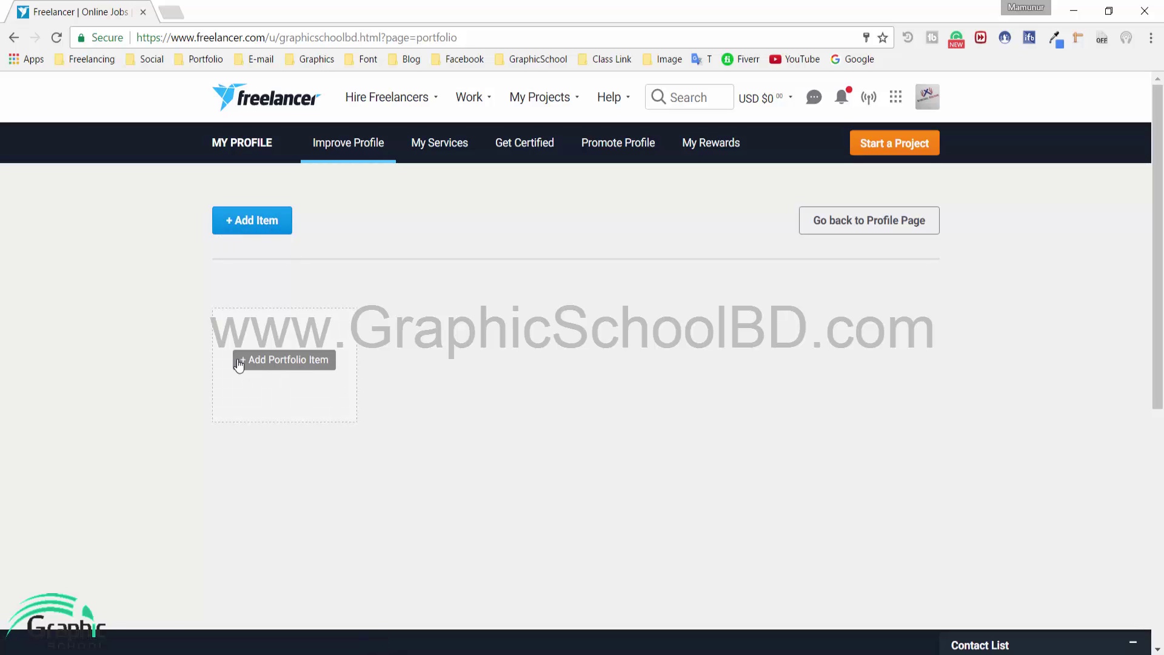
pyautogui.click(267, 366)
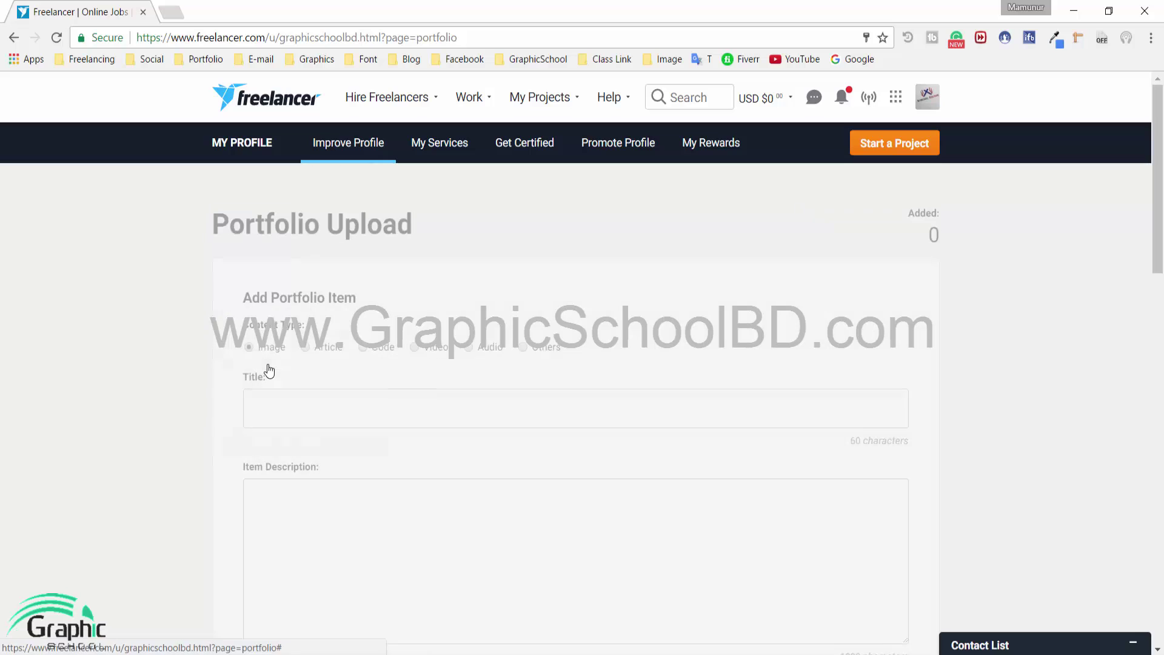
pyautogui.moveTo(265, 231); pyautogui.dragTo(461, 232)
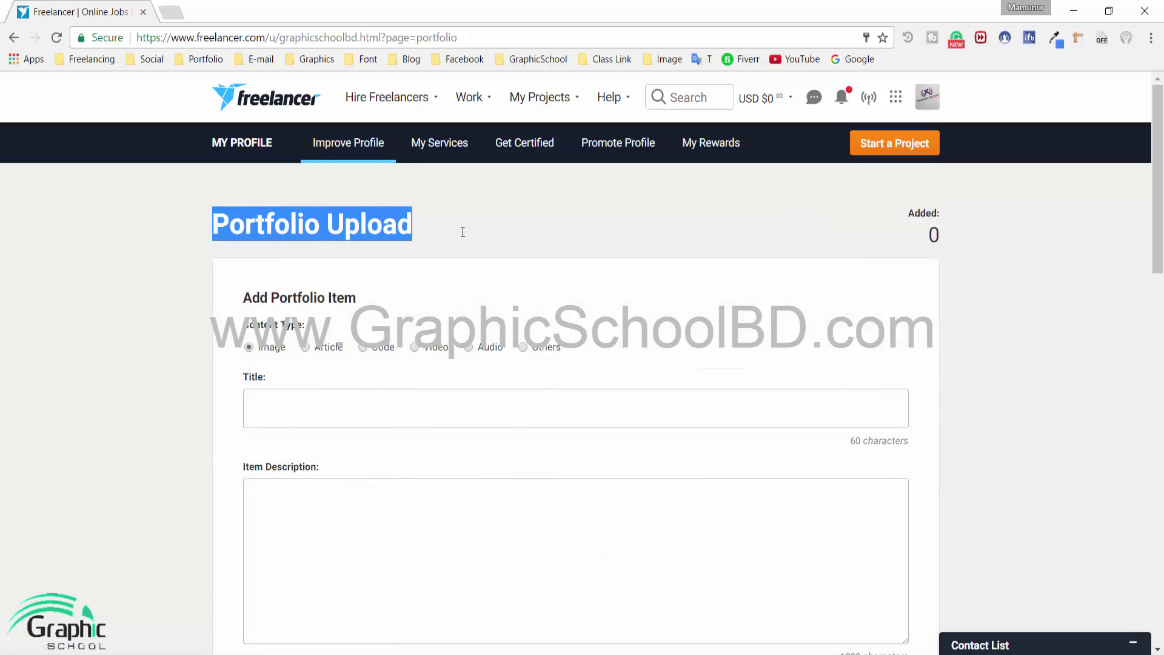
pyautogui.click(462, 231)
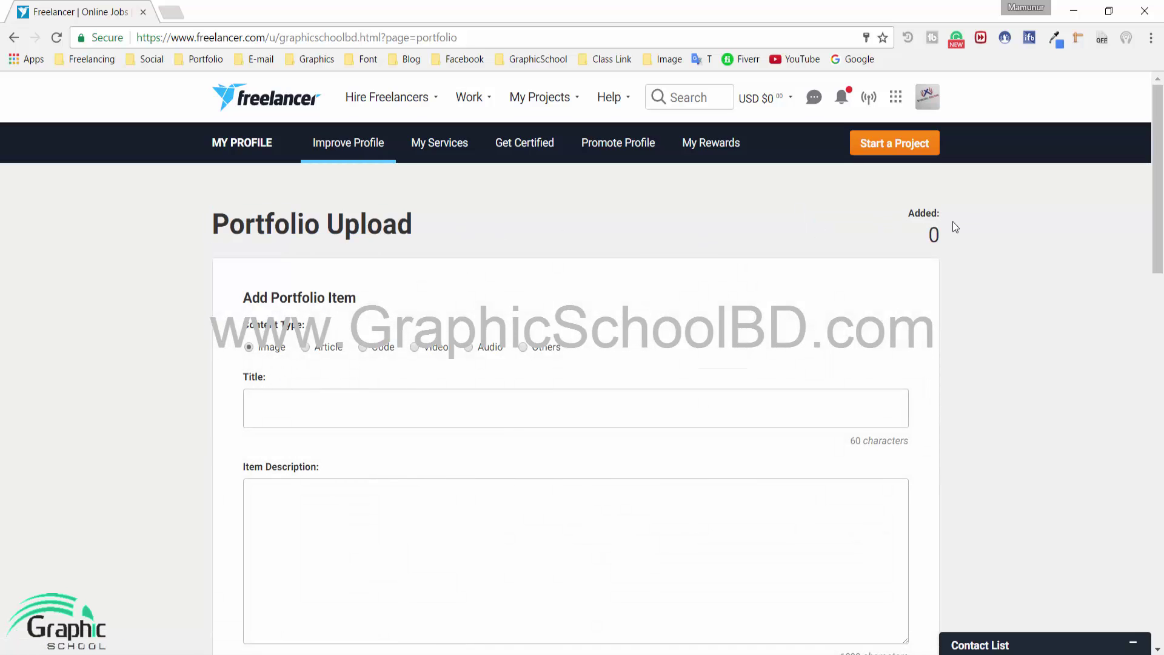
pyautogui.moveTo(213, 226); pyautogui.dragTo(358, 300)
pyautogui.click(937, 227)
pyautogui.hotkey('ctrl', '+')
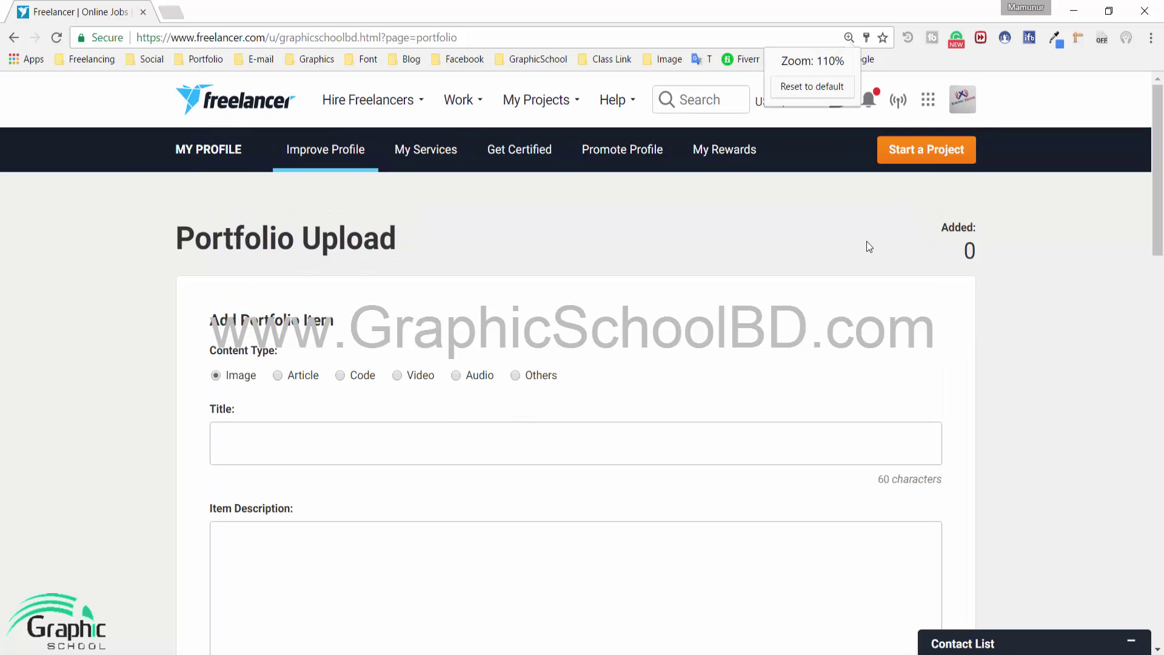
pyautogui.hotkey('ctrl', '+')
# Step: Zoom back to 110% and enter 'Business Card' as the portfolio item title
pyautogui.hotkey('ctrl', '-')
pyautogui.moveTo(959, 258); pyautogui.dragTo(175, 233)
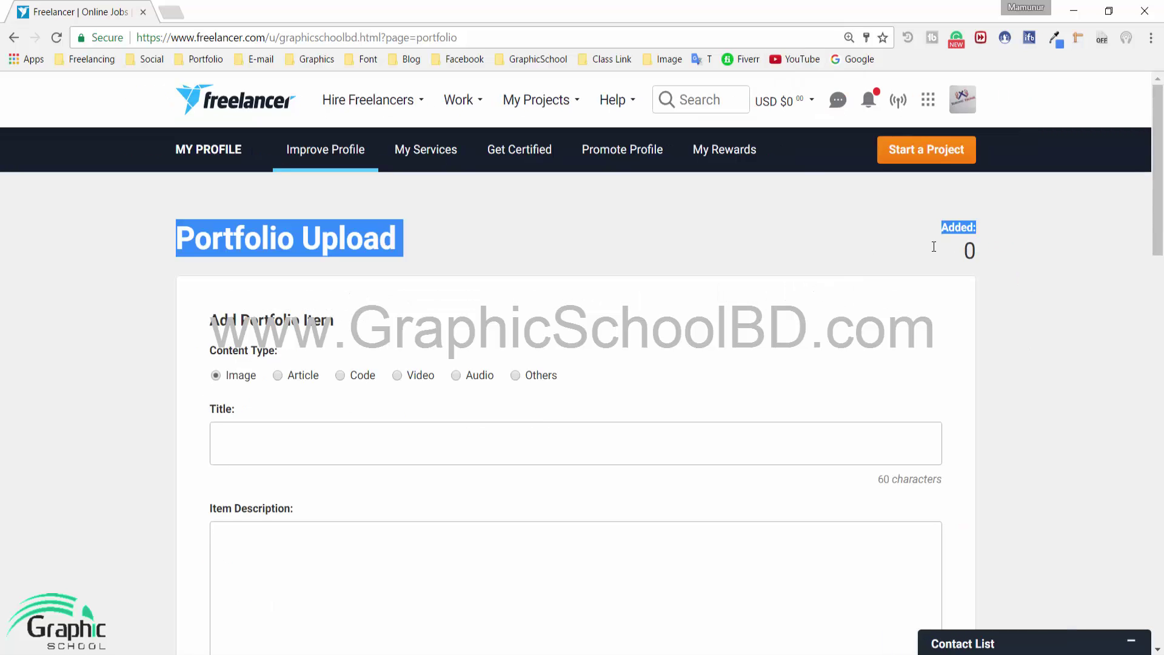
pyautogui.click(609, 245)
pyautogui.scroll(-2, 609, 245)
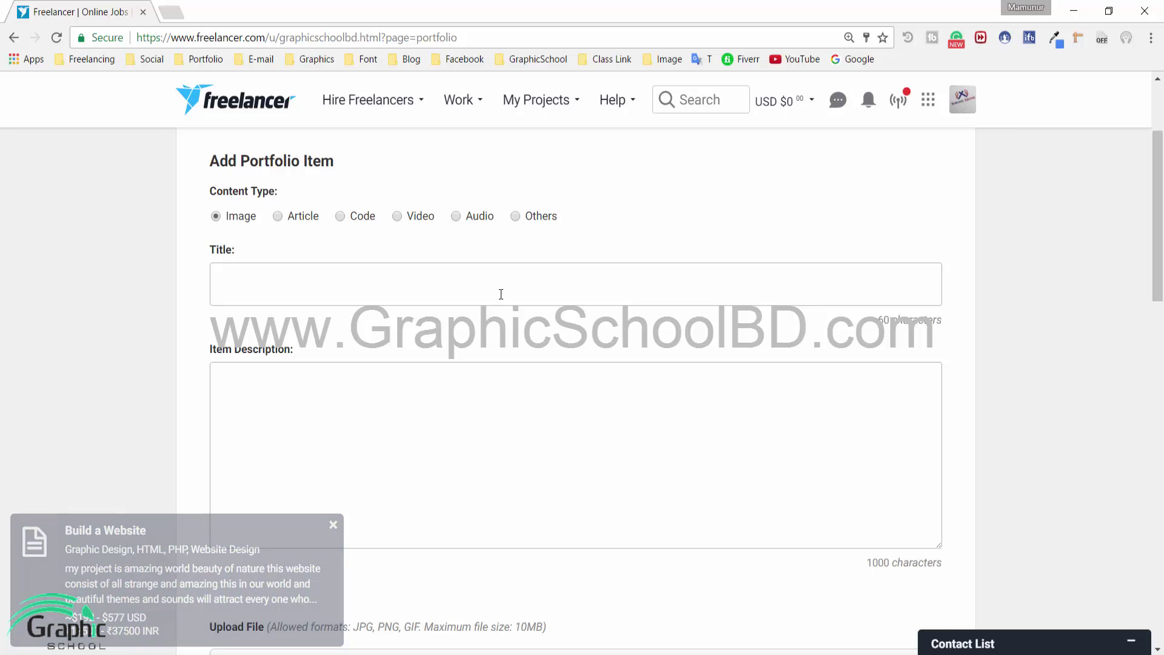
pyautogui.click(303, 274)
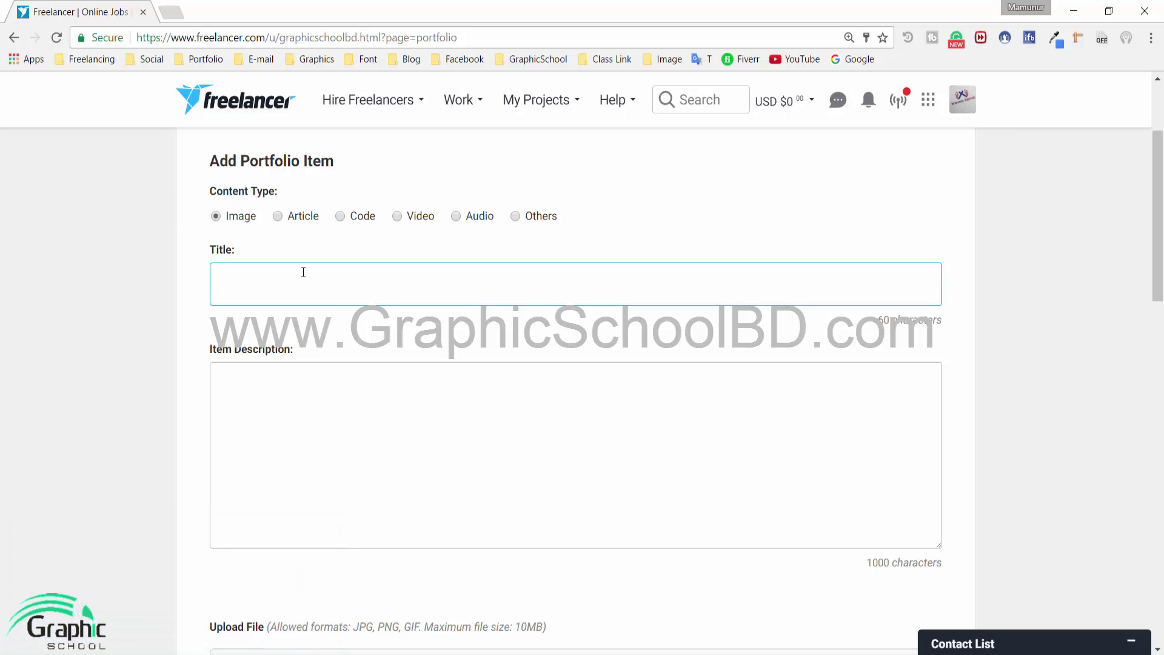
pyautogui.write('Business CArd')
# Step: Insert 'Professional' at the start so the title reads Professional Business Card
pyautogui.moveTo(339, 291); pyautogui.dragTo(139, 262)
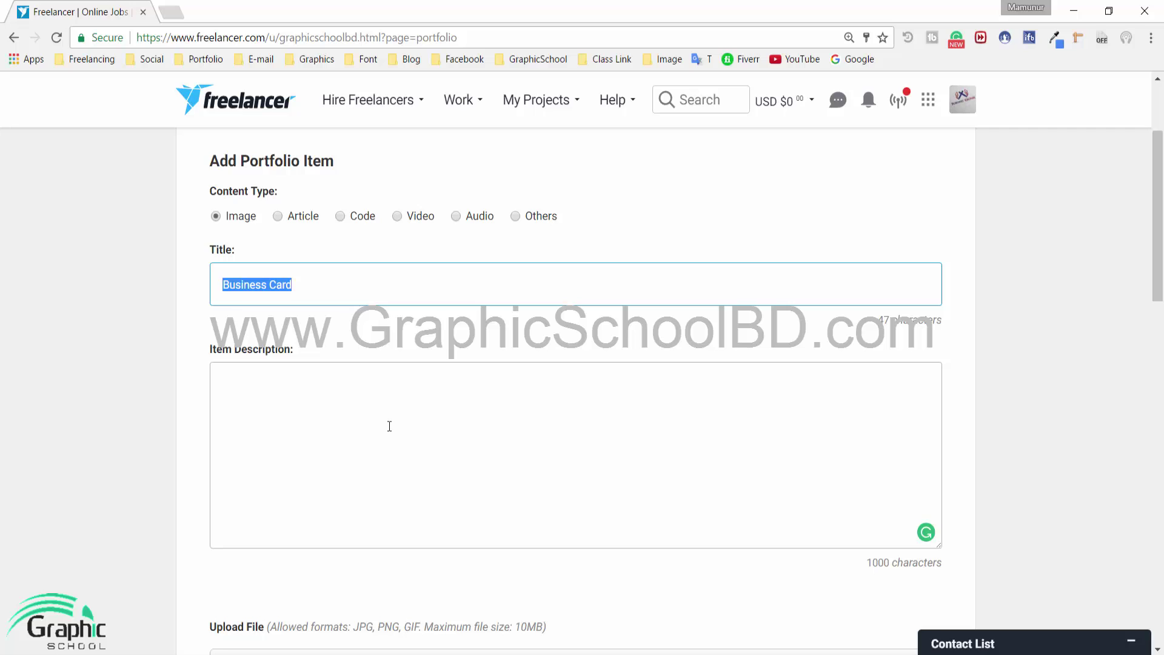
pyautogui.press('Home')
pyautogui.write('Proff')
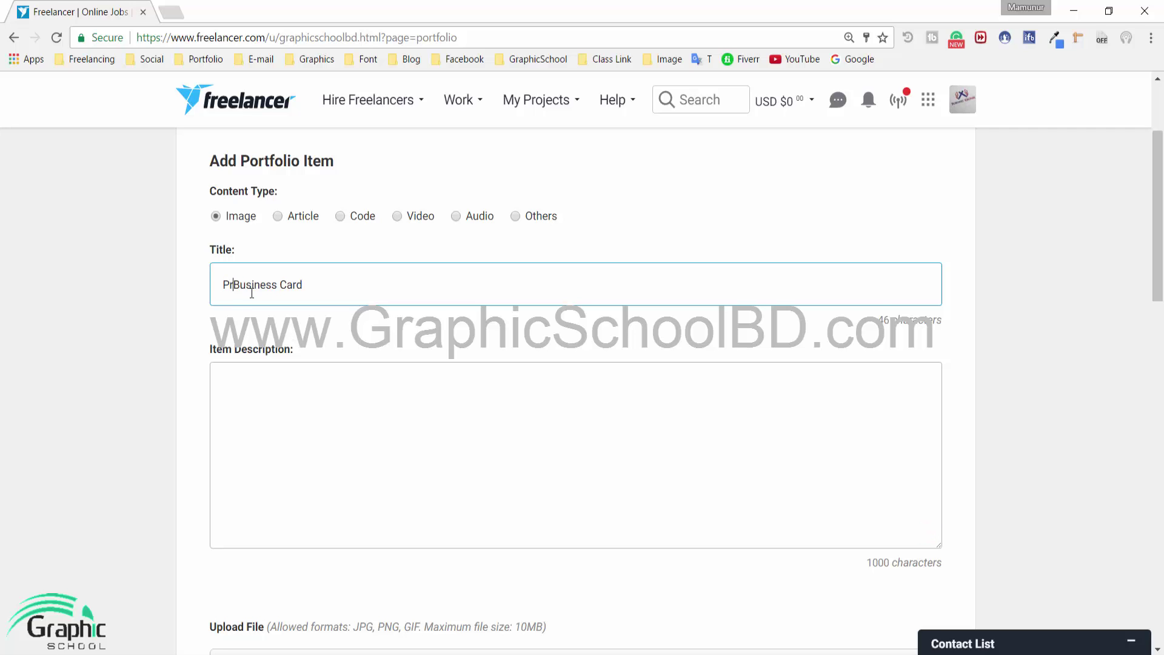
pyautogui.press('BackSpace')
pyautogui.write('essi')
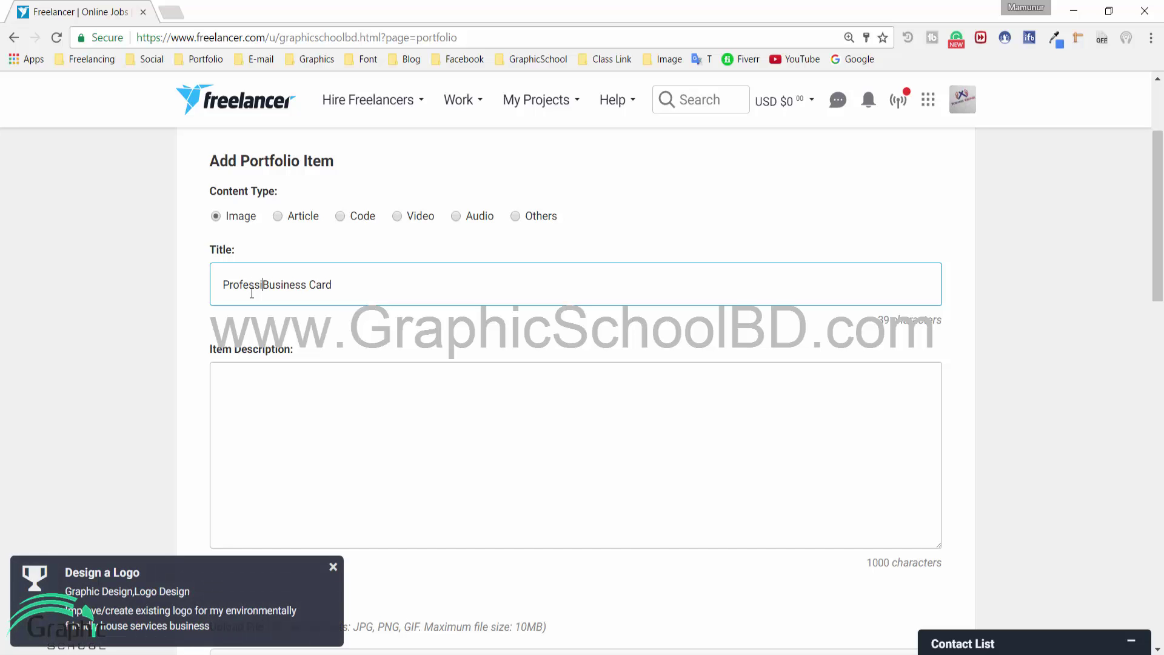
pyautogui.write('onal')
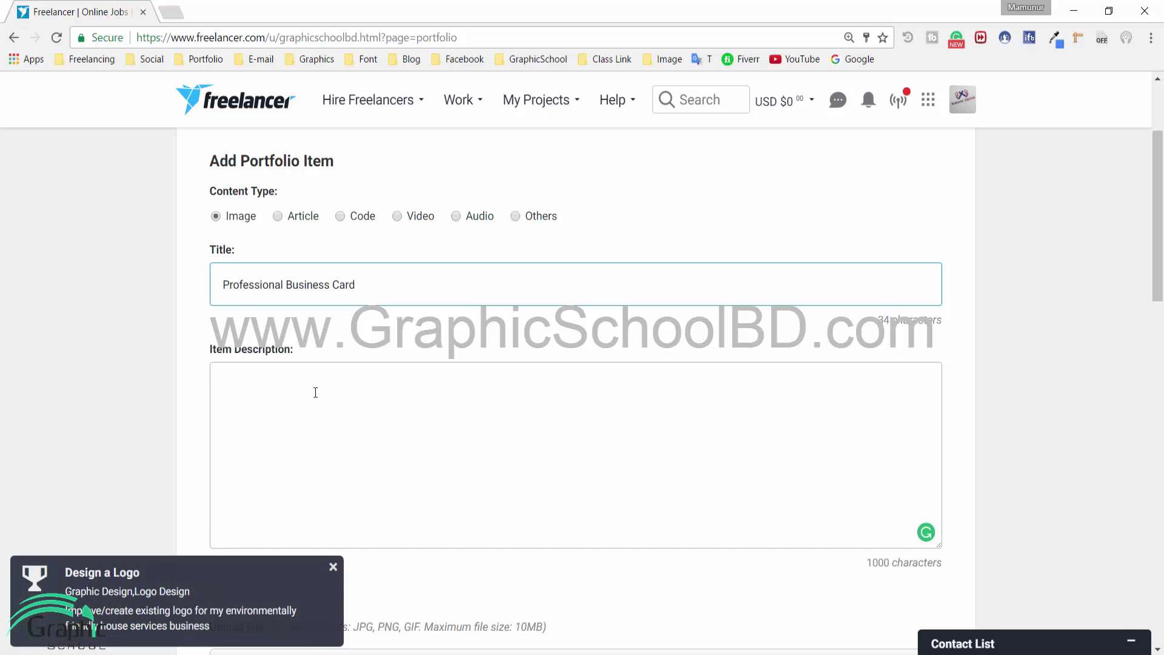
pyautogui.click(315, 389)
pyautogui.scroll(-1, 322, 379)
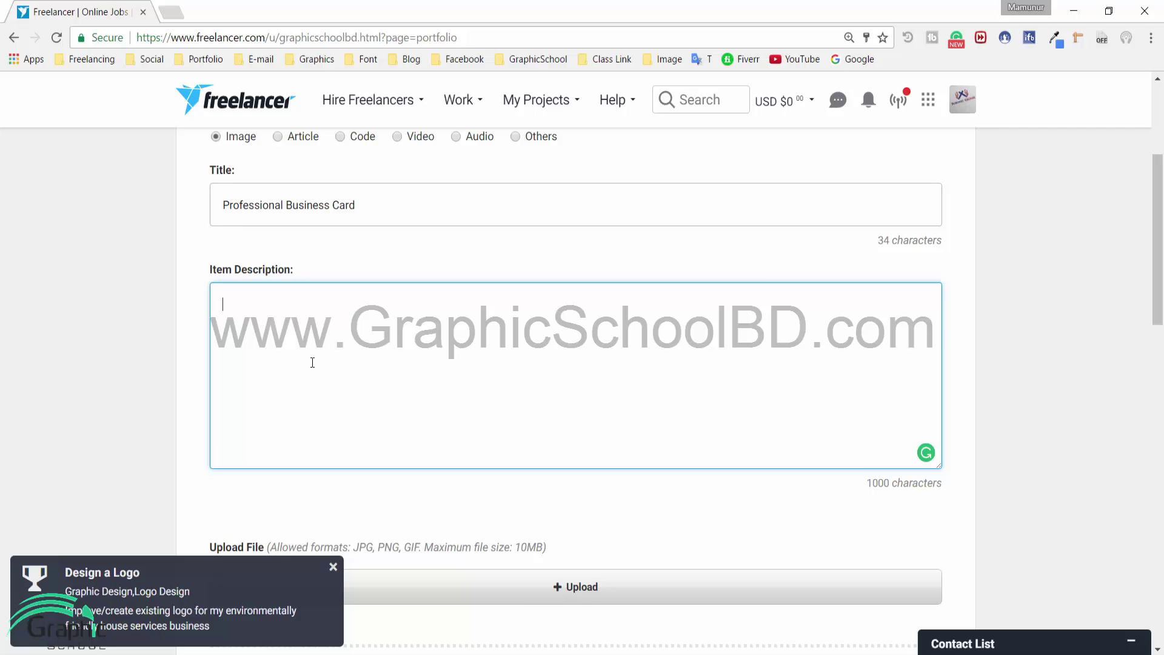
pyautogui.scroll(1, 312, 361)
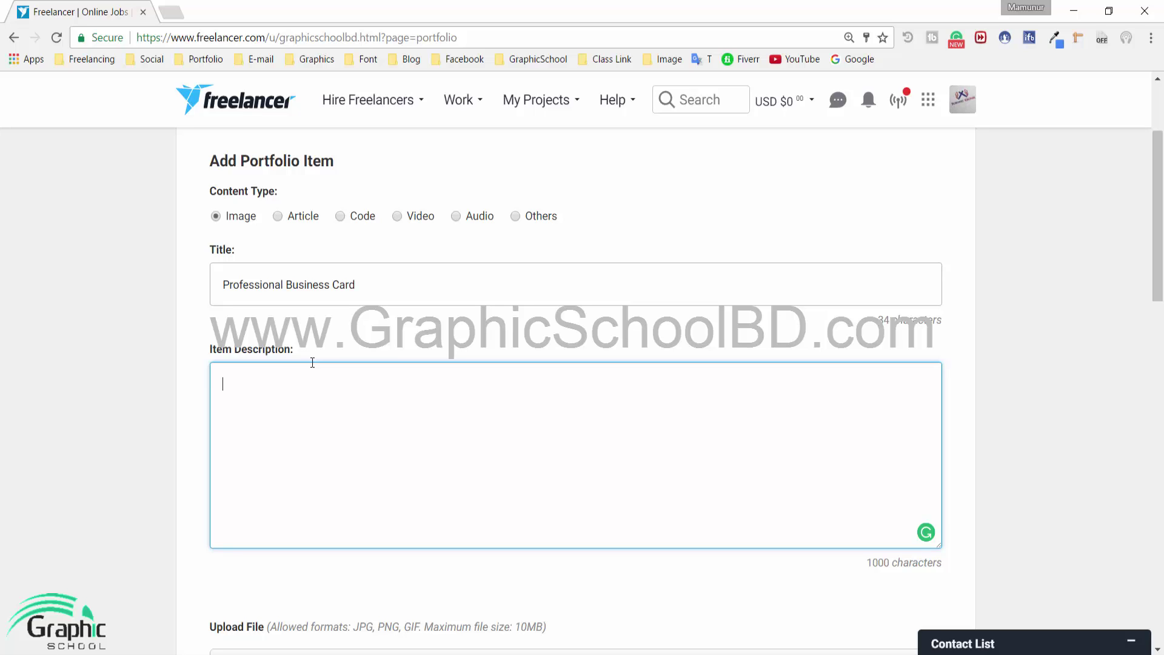
# Step: Type the item description 'It's just for freelancer.' in the Item Description box
pyautogui.write("It's just for freelancer.")
pyautogui.scroll(-1, 277, 359)
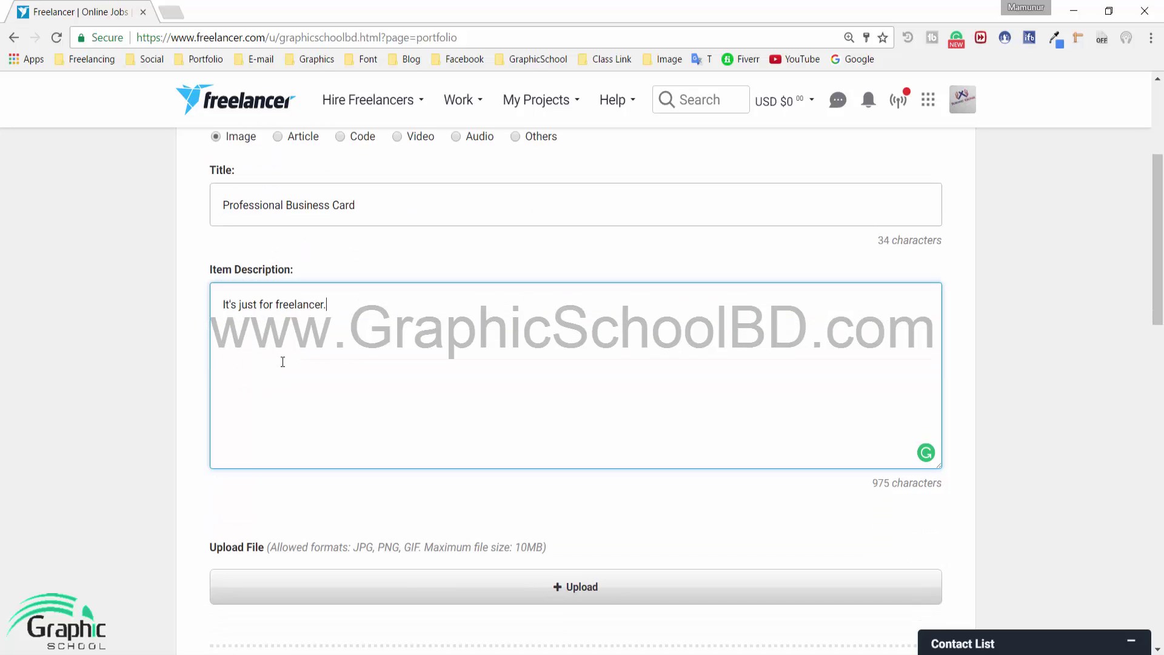
pyautogui.scroll(-2, 285, 358)
pyautogui.scroll(2, 375, 321)
pyautogui.tripleClick(307, 308)
pyautogui.click(368, 413)
pyautogui.scroll(-2, 374, 418)
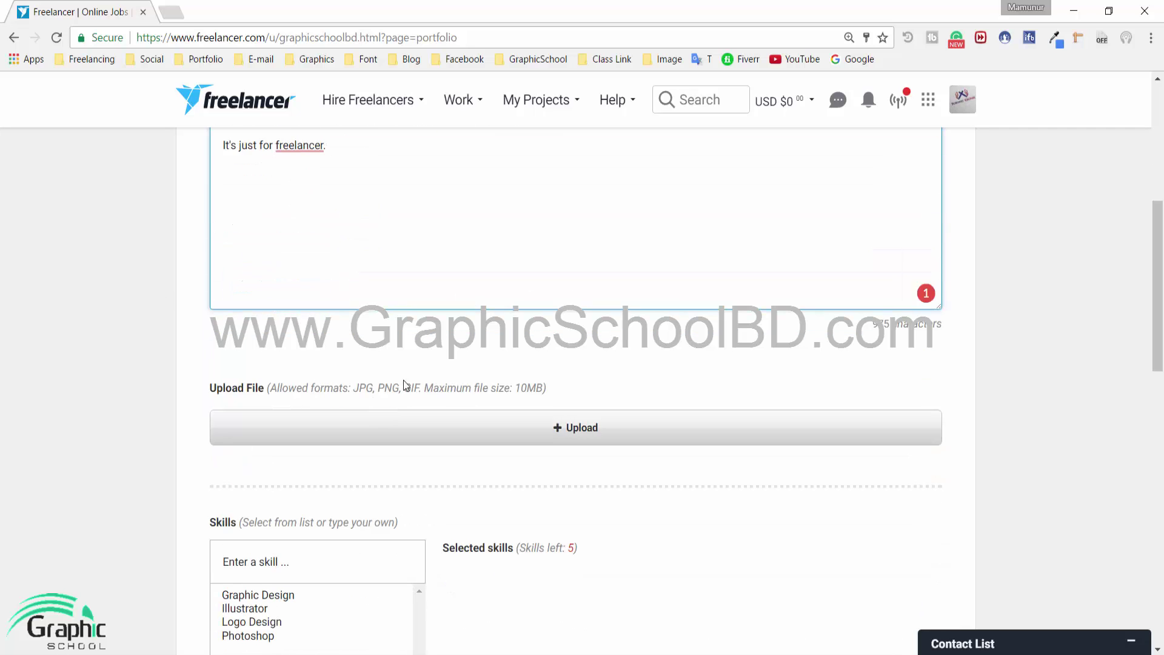
pyautogui.scroll(3, 381, 344)
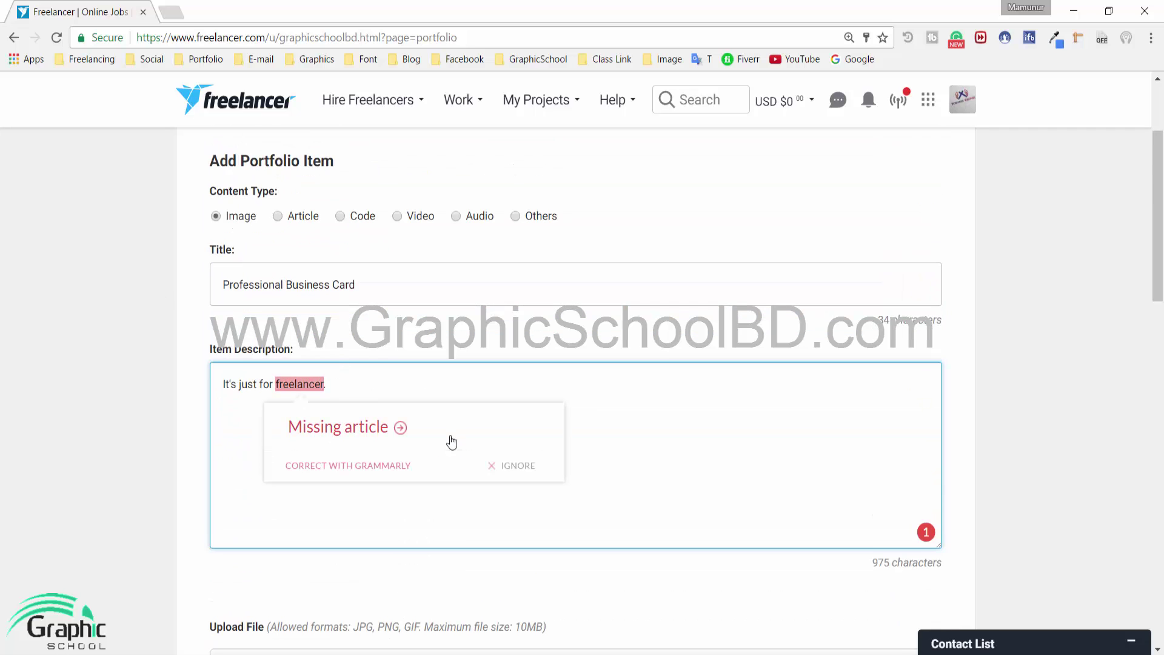
# Step: Append 'com.' so the description reads 'It's just for freelancer.com.'
pyautogui.write('com.')
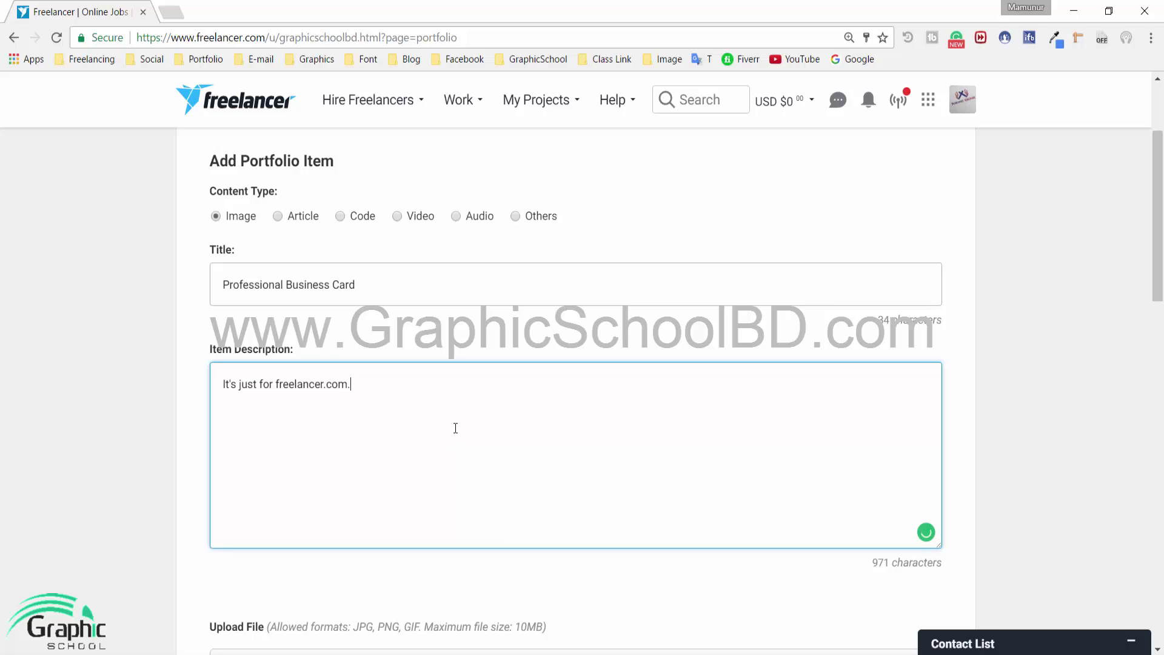
pyautogui.scroll(-3, 453, 430)
pyautogui.moveTo(206, 388); pyautogui.dragTo(411, 391)
pyautogui.click(411, 391)
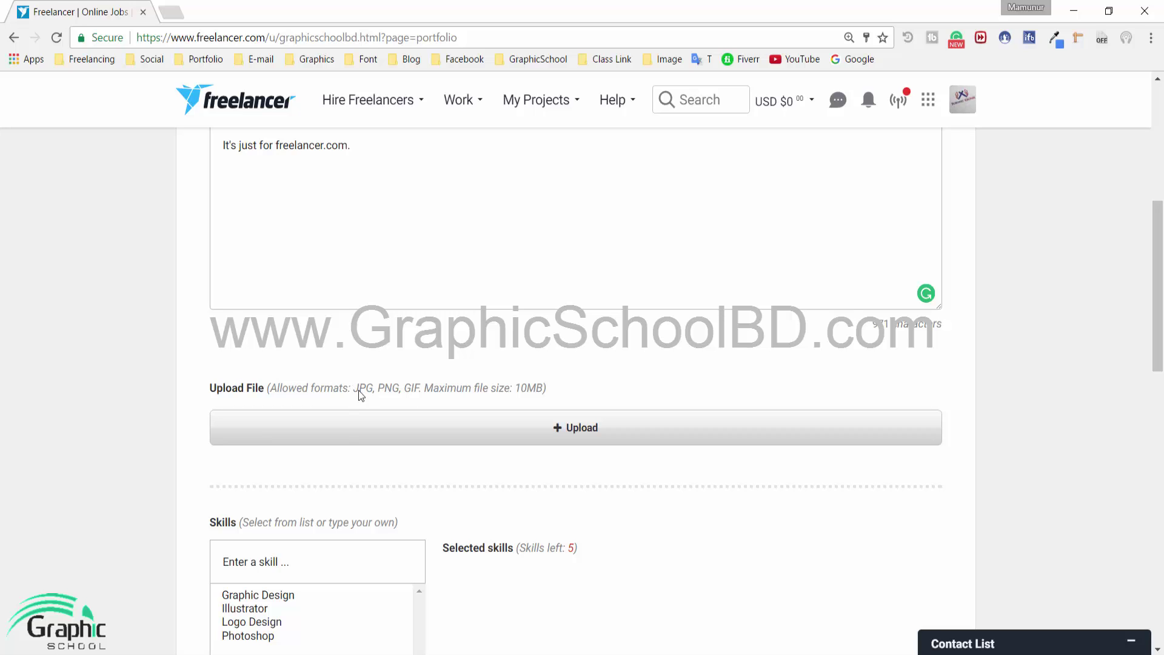
pyautogui.click(486, 388)
pyautogui.moveTo(434, 387); pyautogui.dragTo(499, 386)
pyautogui.click(527, 385)
# Step: Upload the business card image 1.jpg from the Desktop to the portfolio item
pyautogui.moveTo(456, 388); pyautogui.dragTo(341, 387)
pyautogui.click(340, 388)
pyautogui.click(576, 429)
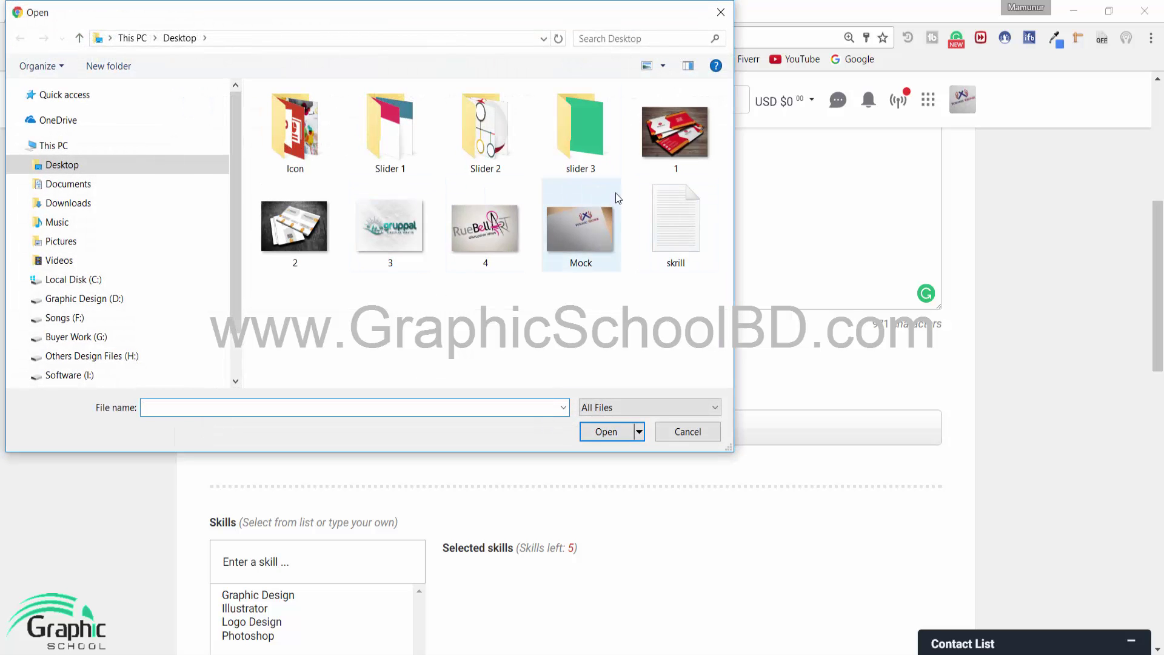
pyautogui.click(689, 145)
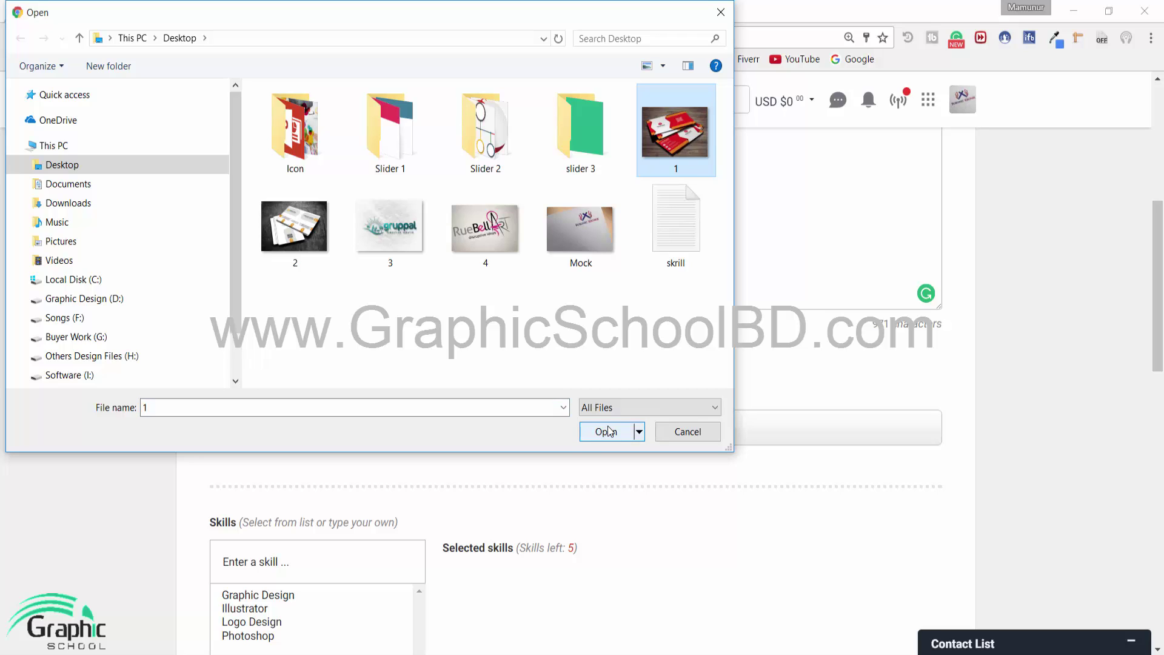
pyautogui.click(610, 447)
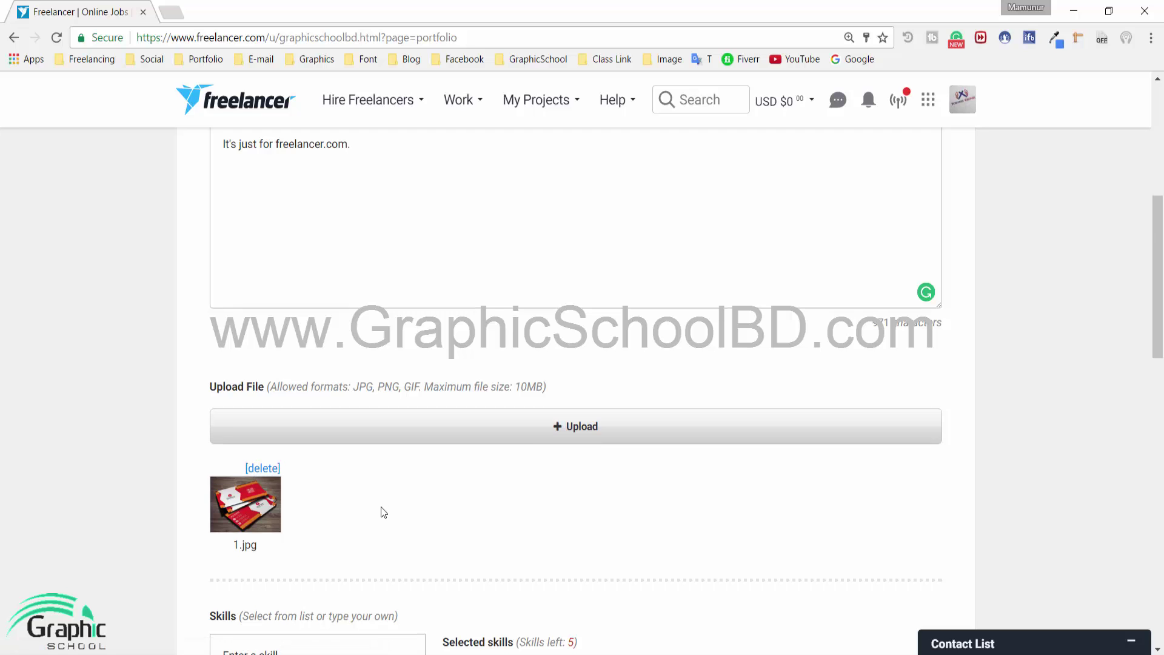
pyautogui.scroll(-4, 376, 503)
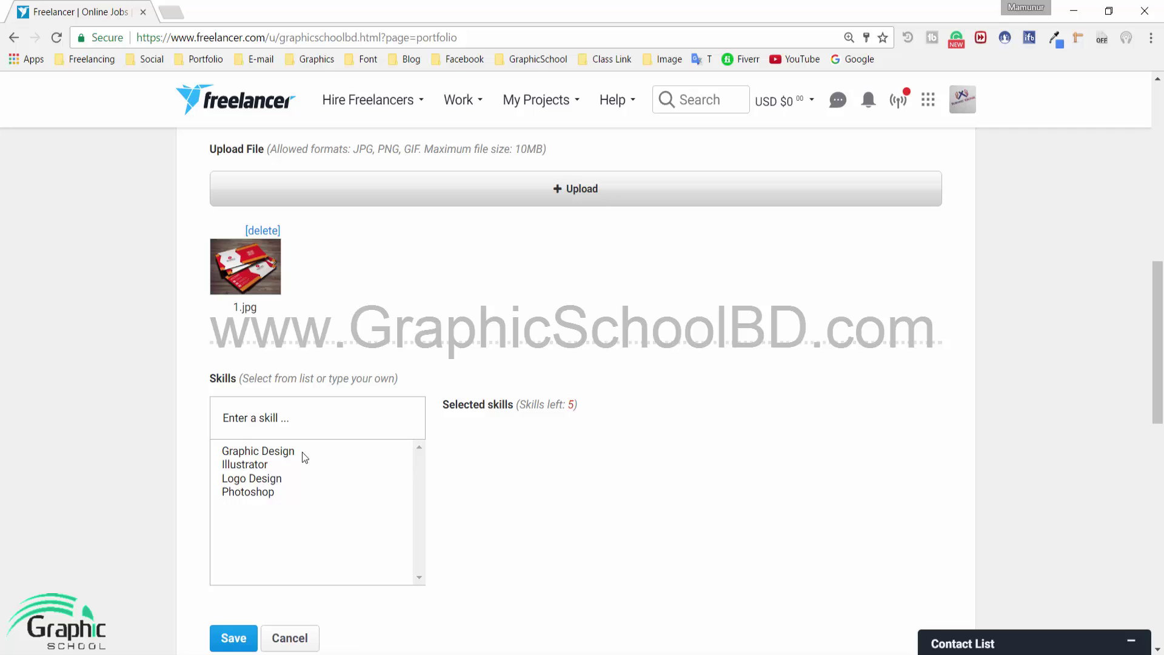
# Step: Add Graphic Design from the skill suggestions as the item's skill
pyautogui.click(292, 429)
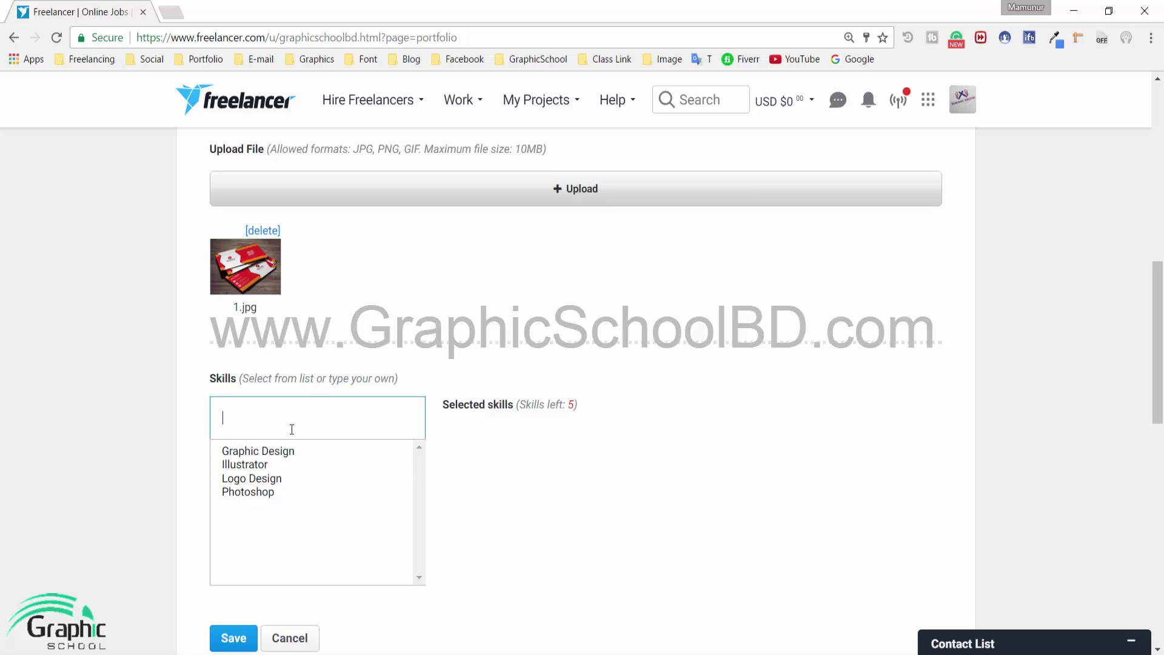
pyautogui.write('business ')
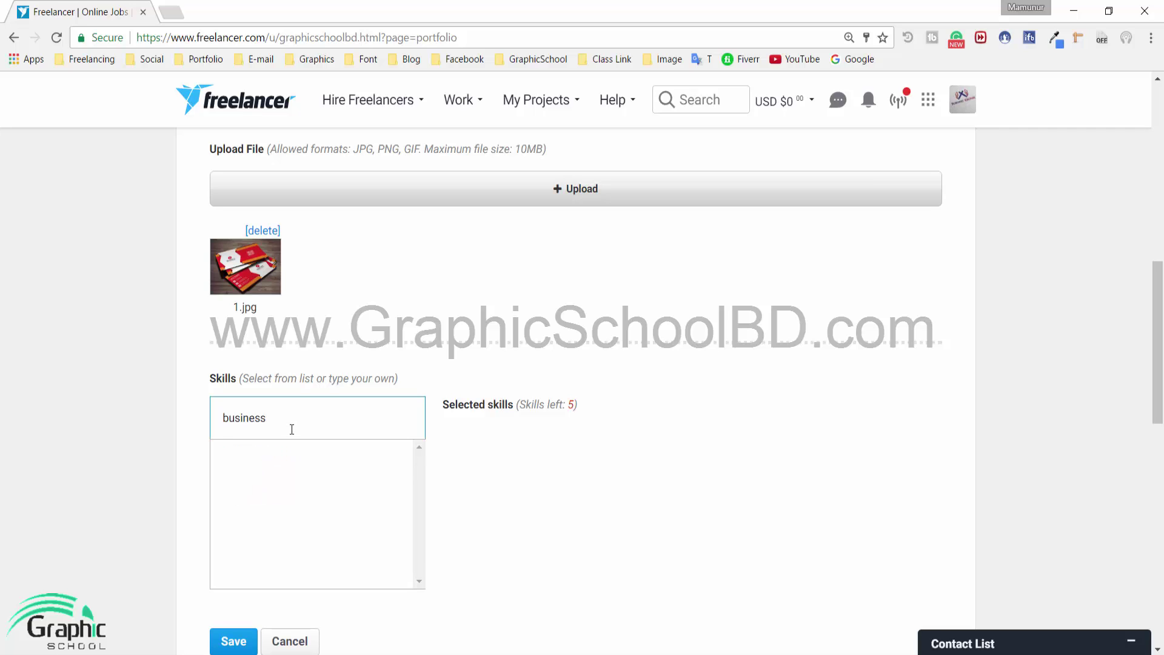
pyautogui.write('card')
pyautogui.moveTo(230, 418); pyautogui.dragTo(213, 417)
pyautogui.write('B')
pyautogui.click(311, 414)
pyautogui.press('BackSpace')
pyautogui.press('BackSpace')
pyautogui.press('BackSpace')
pyautogui.press('BackSpace')
pyautogui.press('BackSpace')
pyautogui.press('BackSpace')
pyautogui.press('BackSpace')
pyautogui.press('BackSpace')
pyautogui.press('BackSpace')
pyautogui.press('BackSpace')
pyautogui.press('BackSpace')
pyautogui.press('BackSpace')
pyautogui.press('BackSpace')
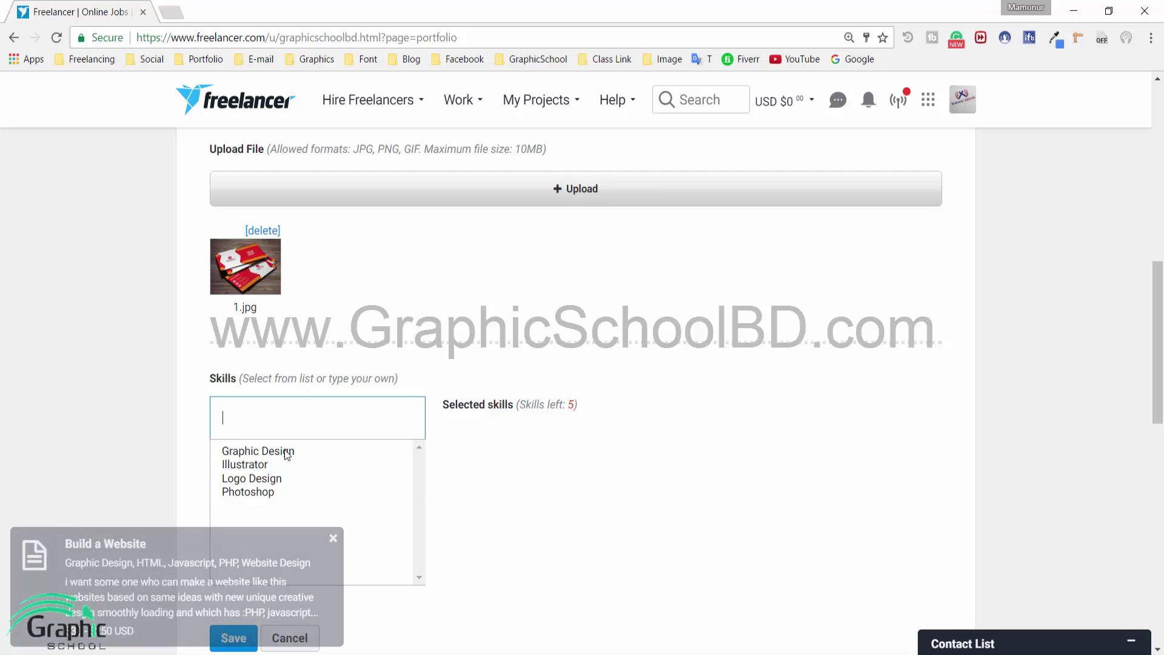
pyautogui.scroll(-1, 609, 427)
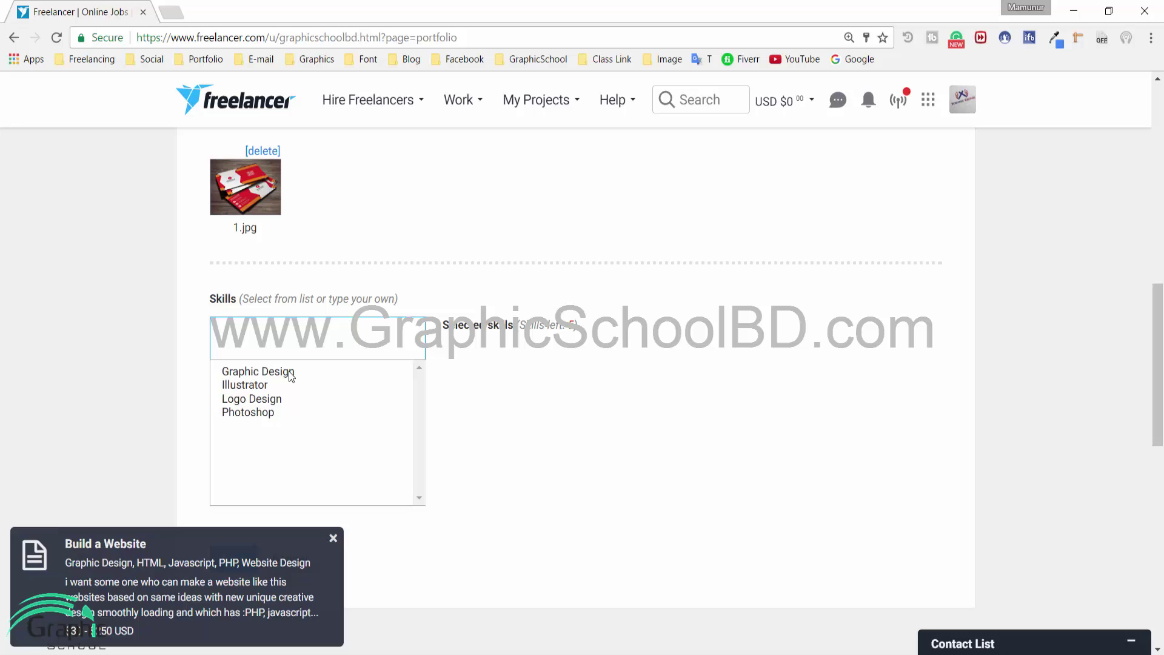
pyautogui.click(321, 371)
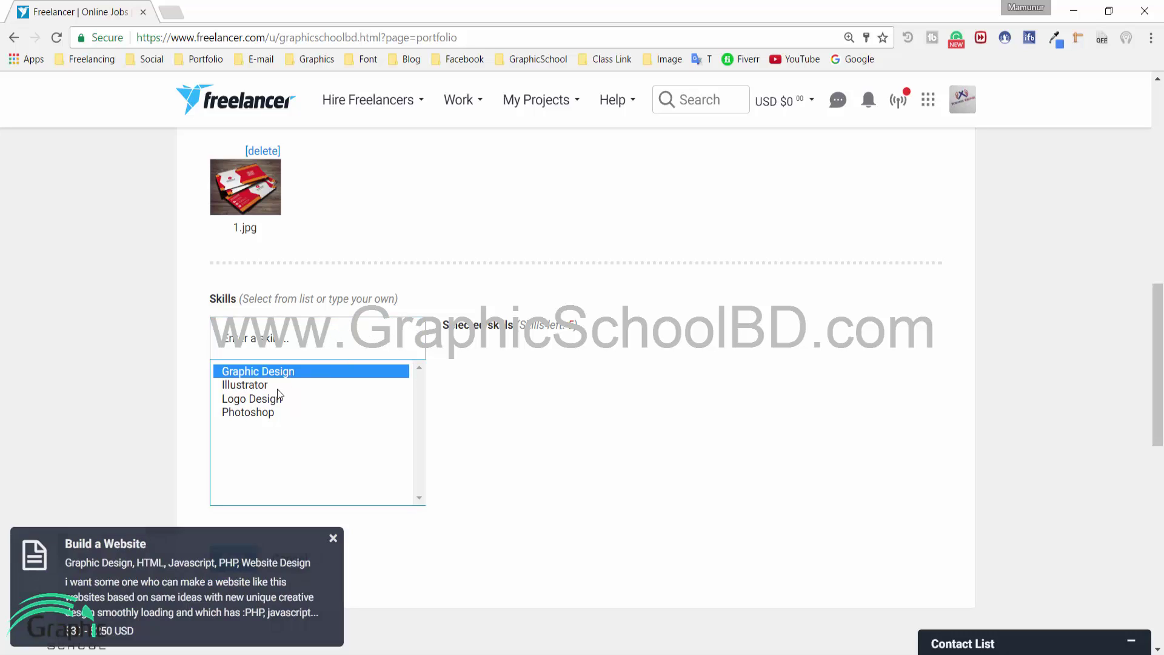
pyautogui.doubleClick(292, 373)
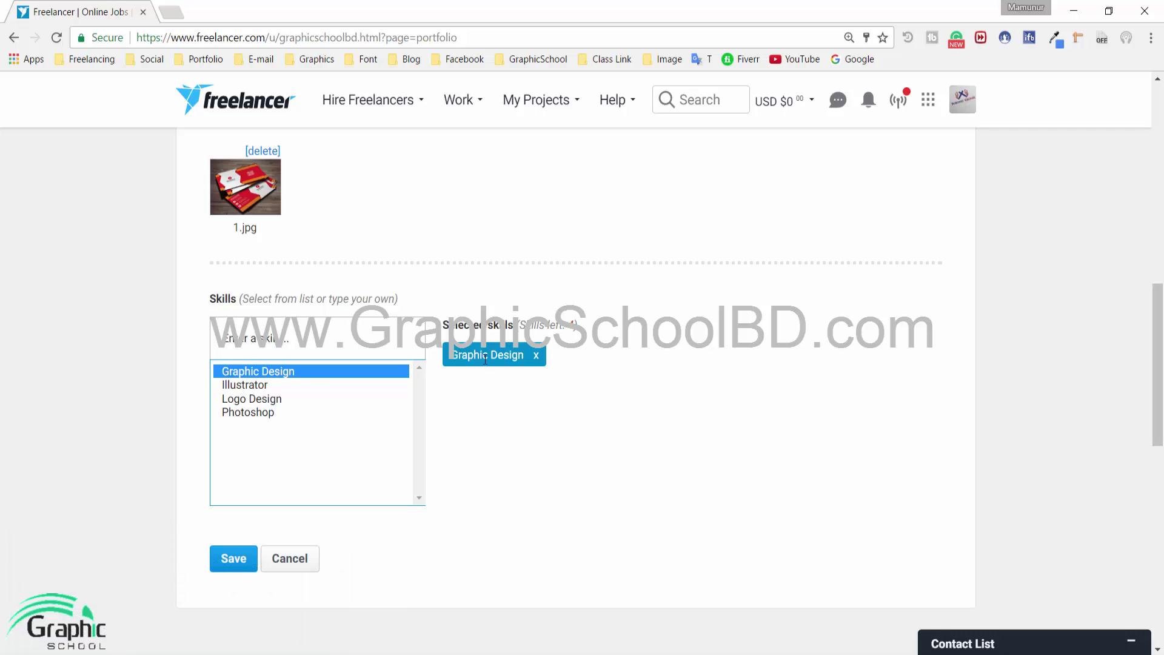
pyautogui.click(464, 354)
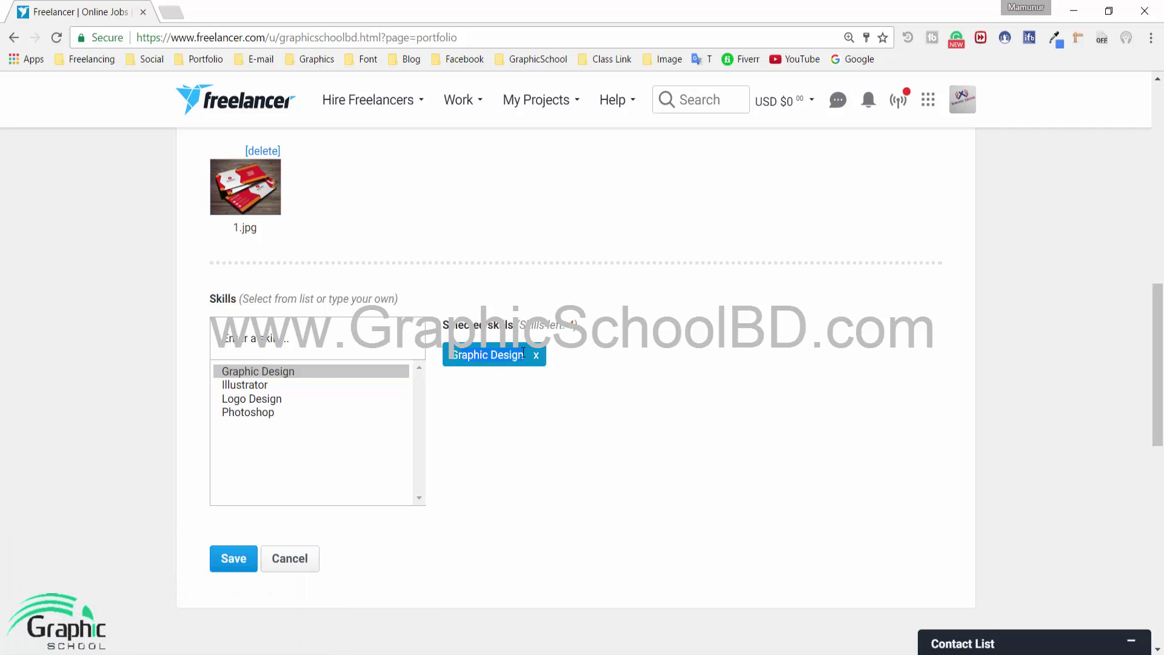
# Step: Type a custom Business Card skill, then delete it, leaving only Graphic Design
pyautogui.click(289, 352)
pyautogui.write('Busines')
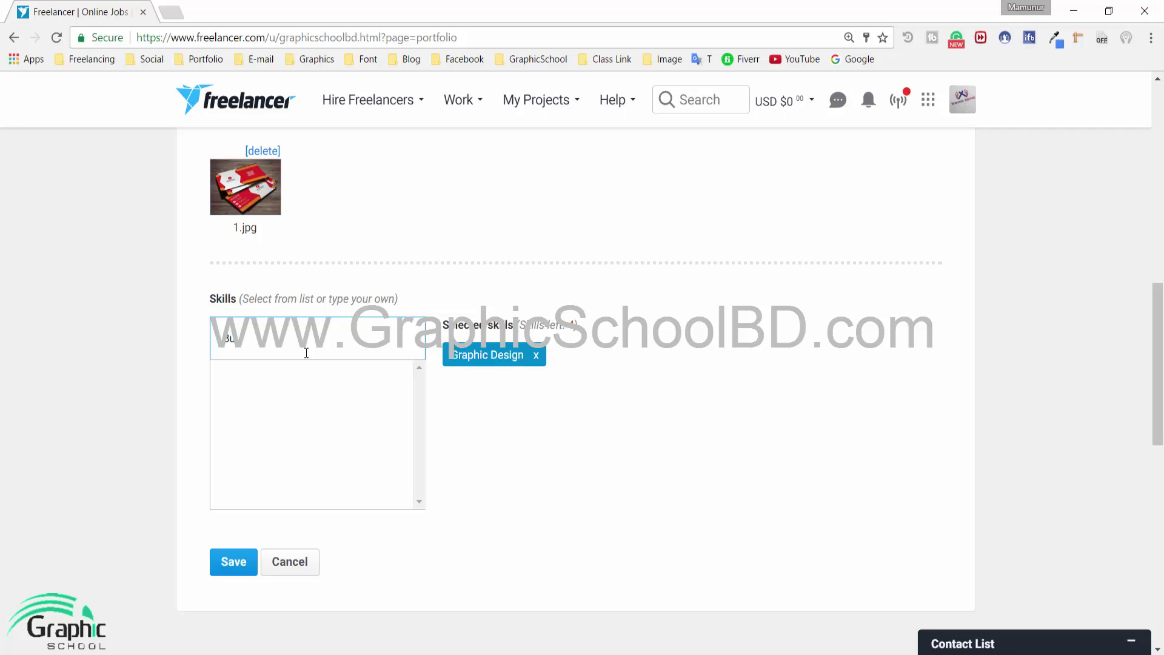
pyautogui.write('s Card')
pyautogui.hotkey('ctrl', 'a')
pyautogui.press('BackSpace')
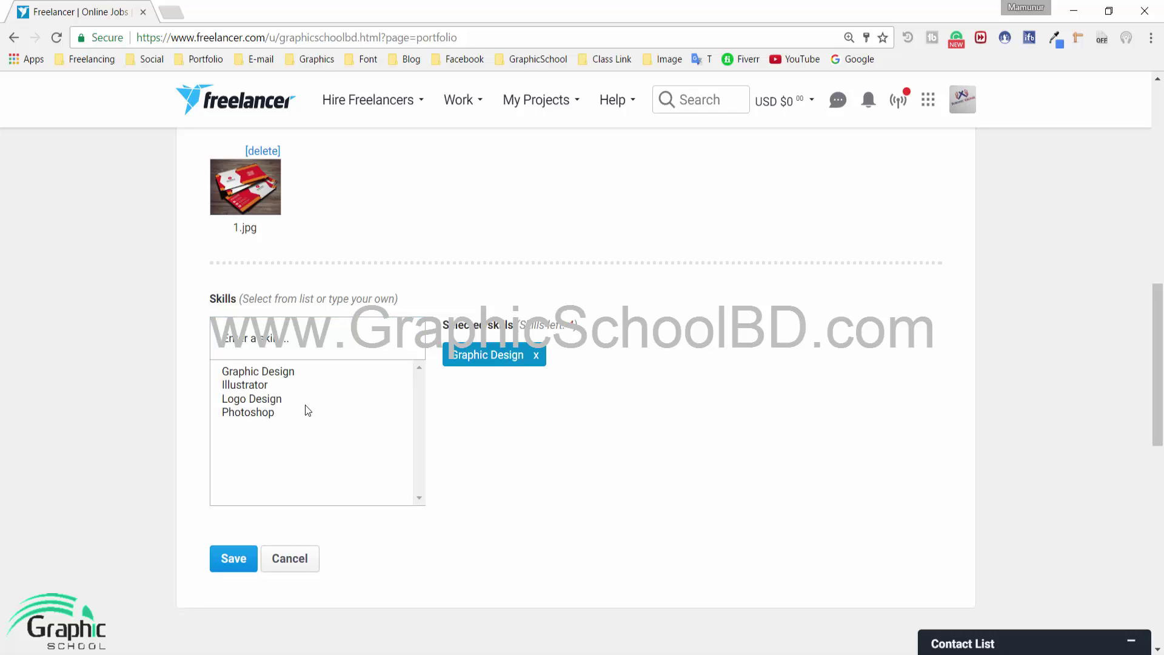
pyautogui.moveTo(576, 326); pyautogui.dragTo(242, 339)
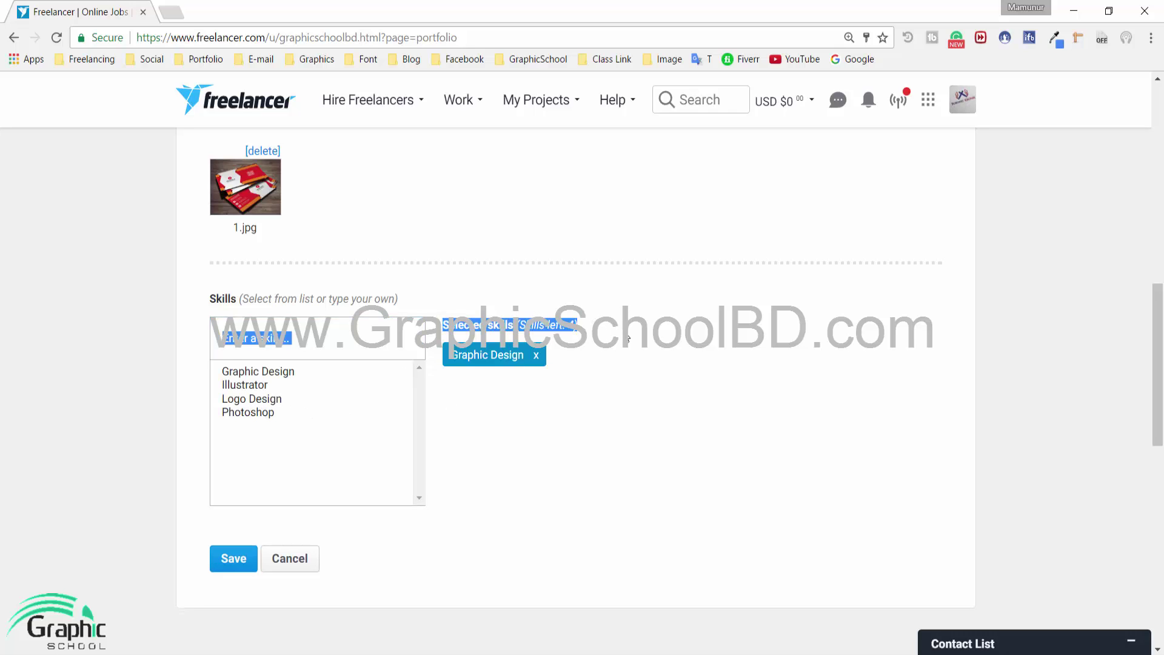
pyautogui.click(533, 366)
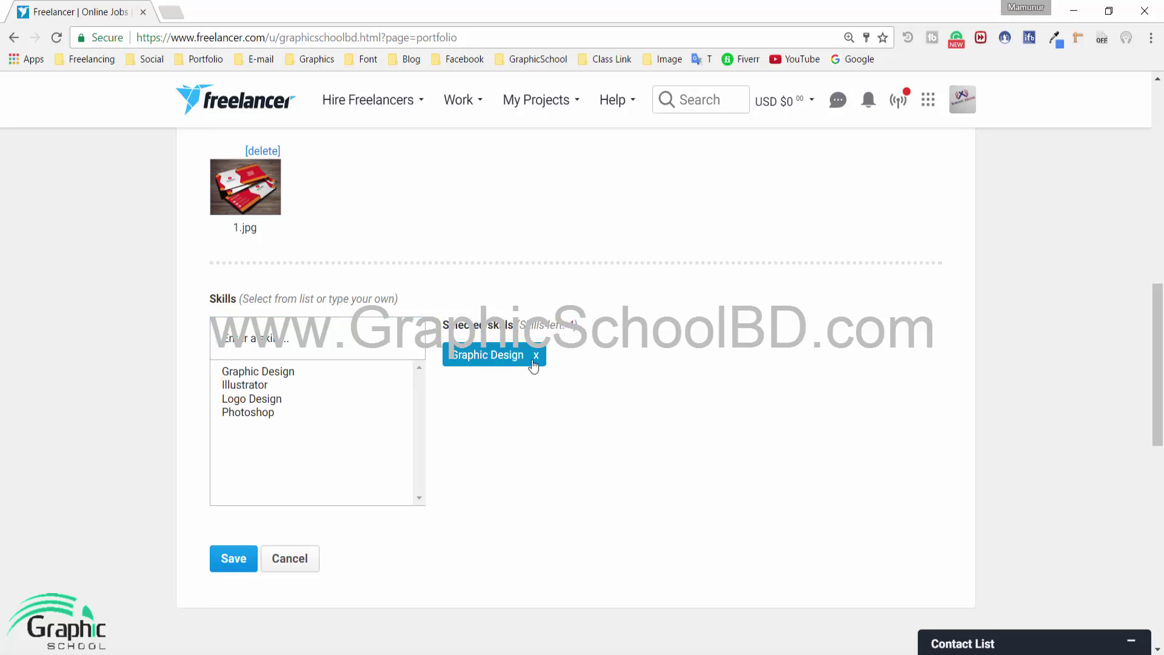
# Step: Save the Professional Business Card item and check its description on the portfolio page
pyautogui.click(241, 562)
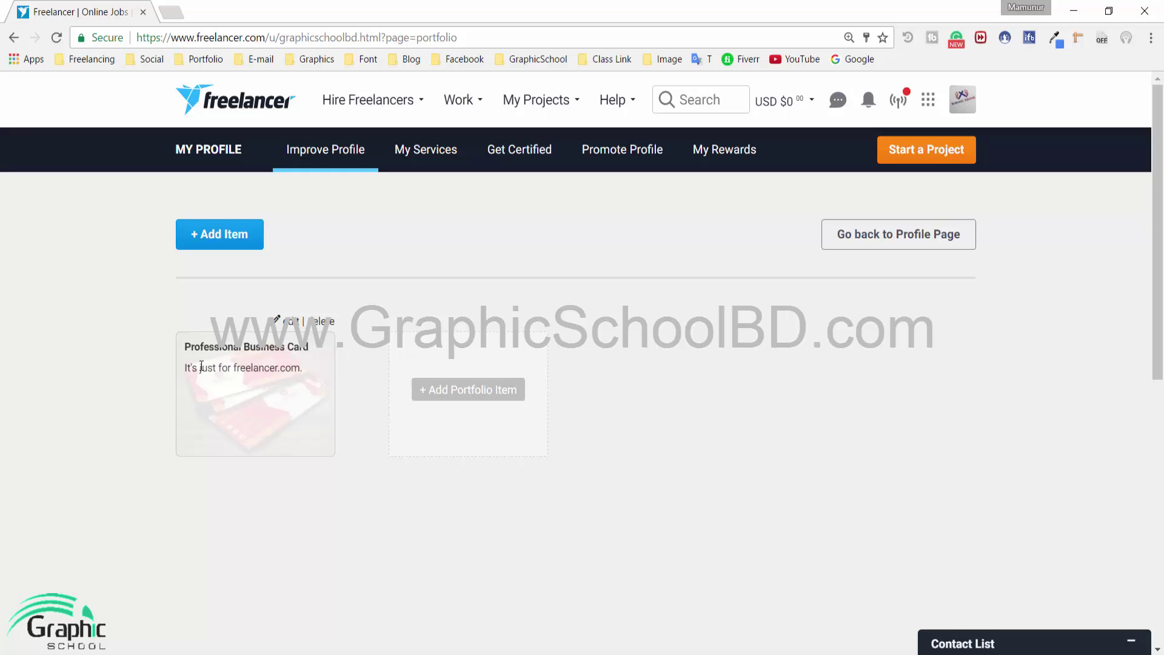
pyautogui.moveTo(185, 369); pyautogui.dragTo(307, 368)
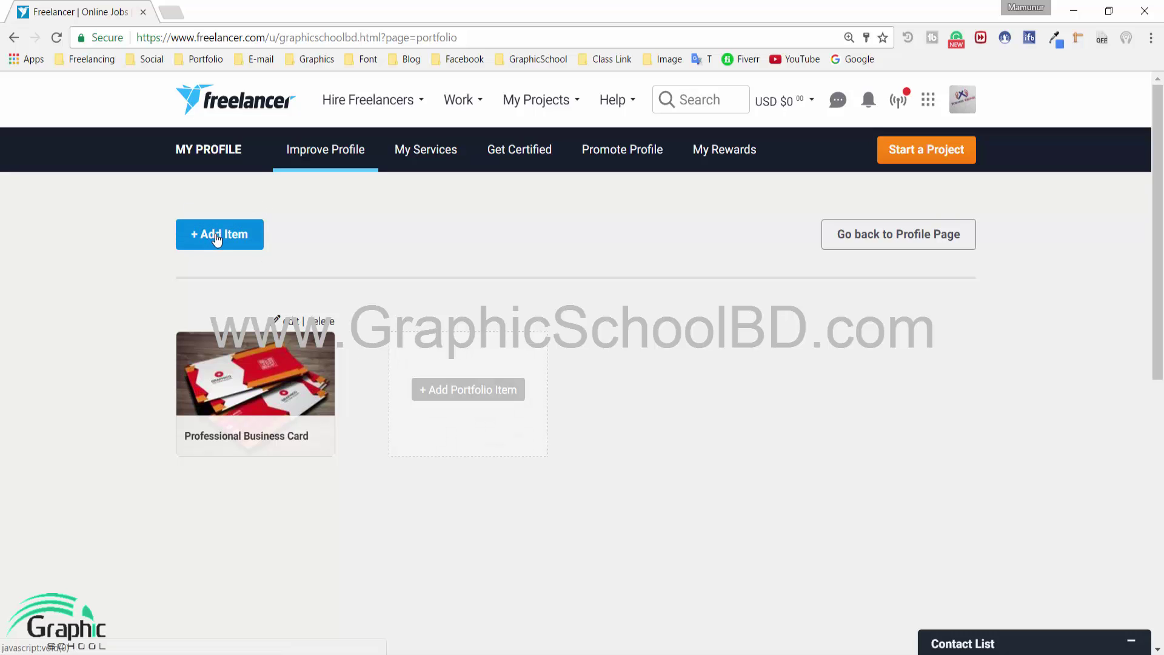
# Step: Add a new portfolio item titled Logo Design
pyautogui.click(235, 235)
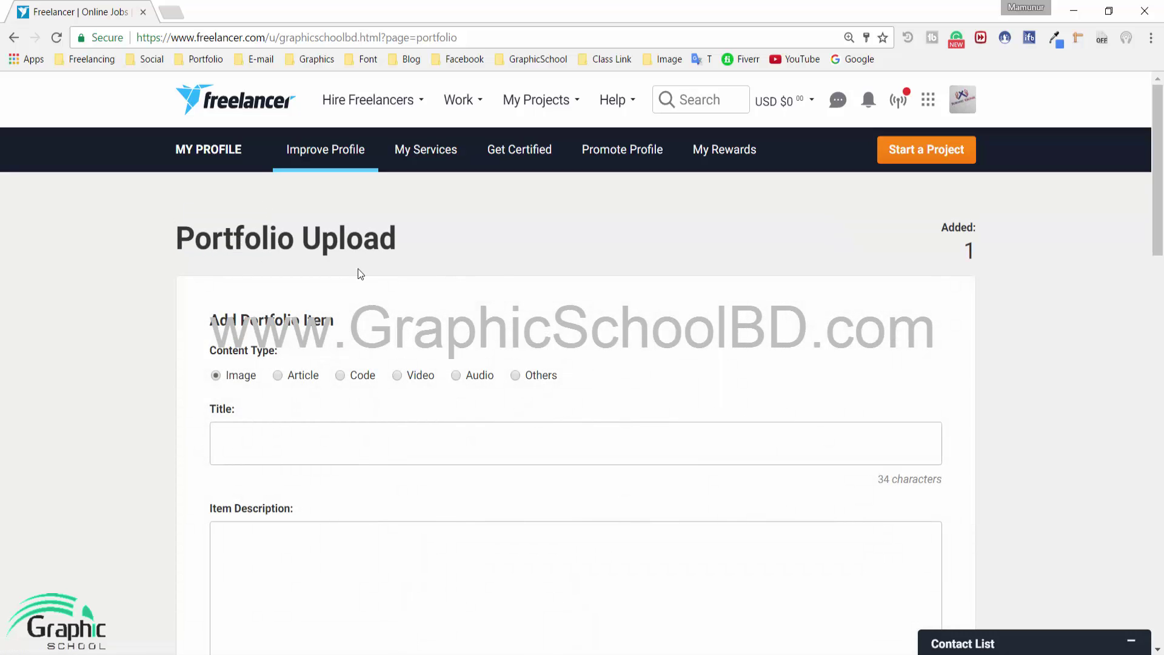
pyautogui.scroll(-2, 321, 357)
pyautogui.click(320, 361)
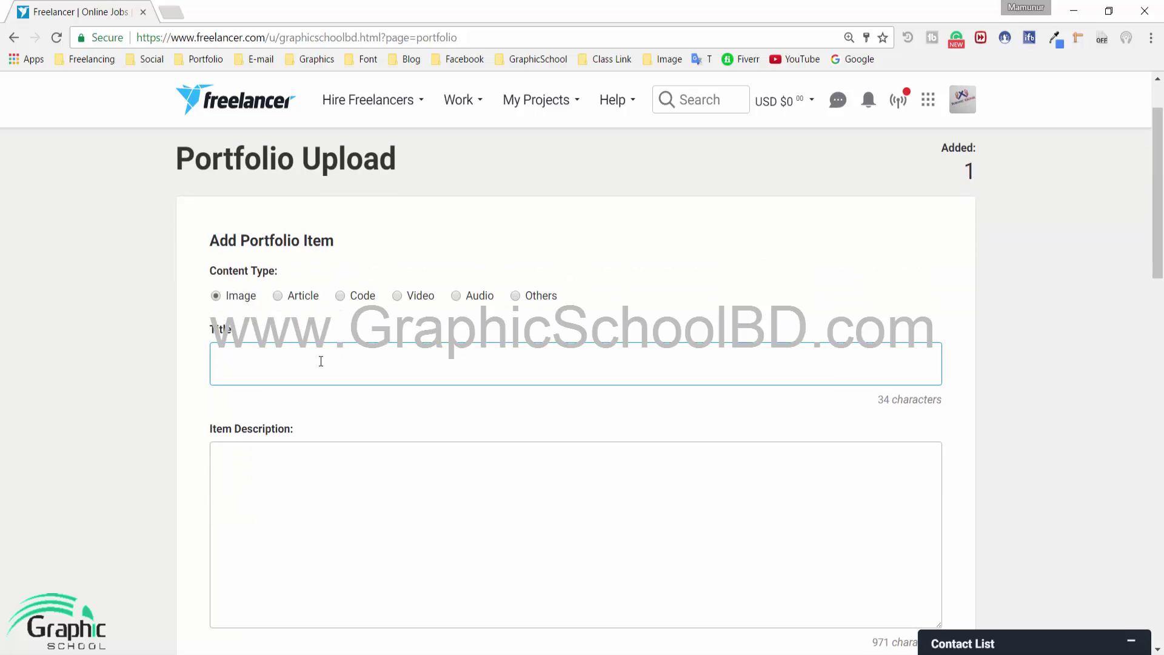
pyautogui.write('Logo Design')
# Step: Describe it as "It's just for Freelancer.com", correcting the misspelled Freelancer
pyautogui.click(525, 447)
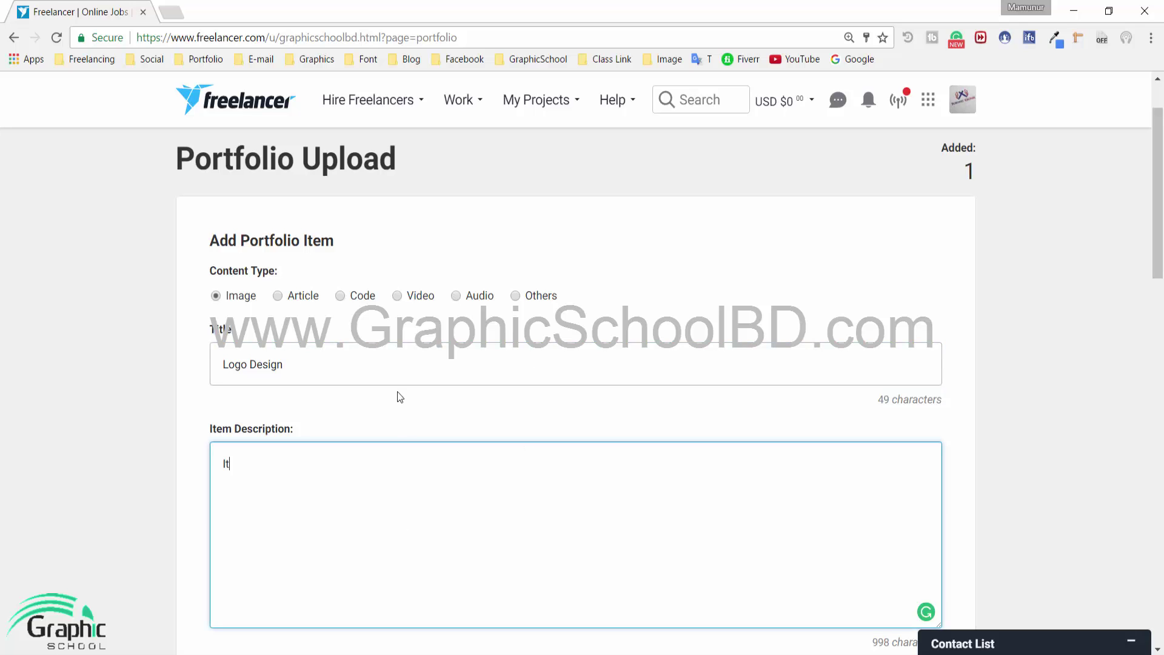
pyautogui.write("It's just for Frelancer.com")
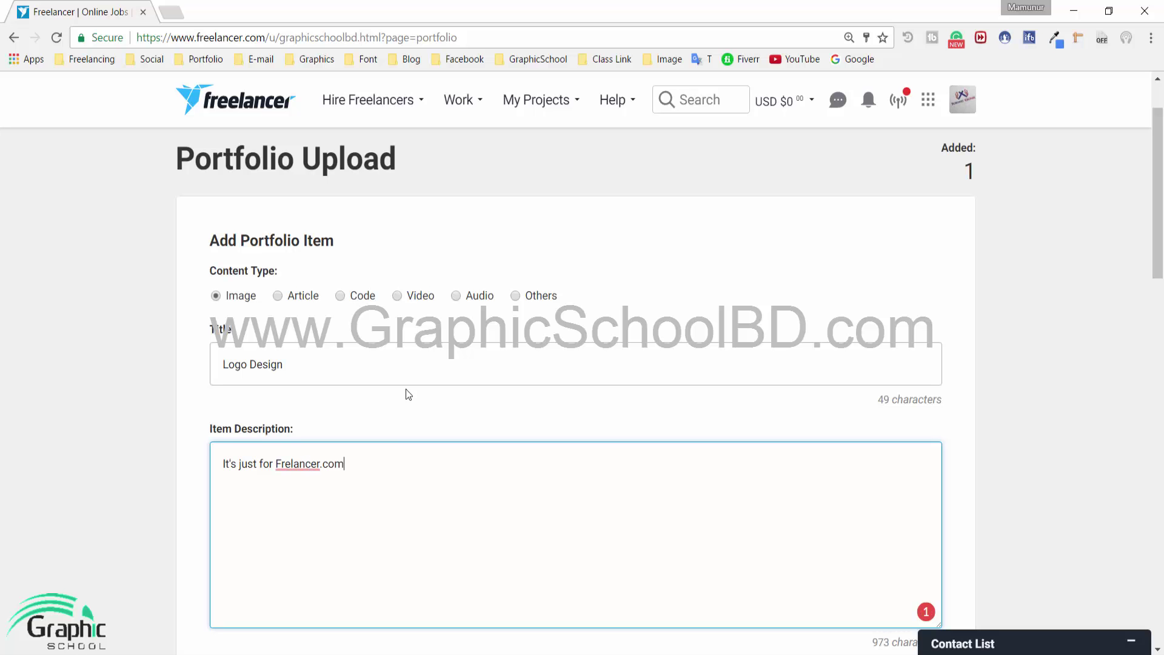
pyautogui.scroll(-6, 424, 379)
pyautogui.scroll(2, 434, 379)
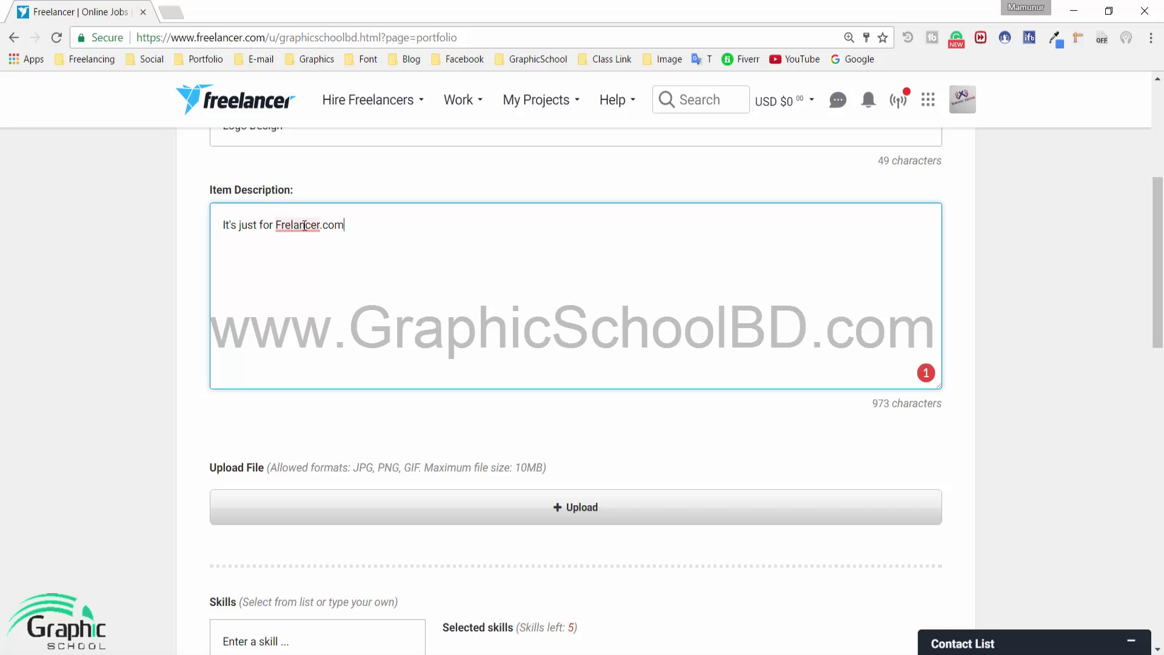
pyautogui.moveTo(285, 226)
pyautogui.click(412, 267)
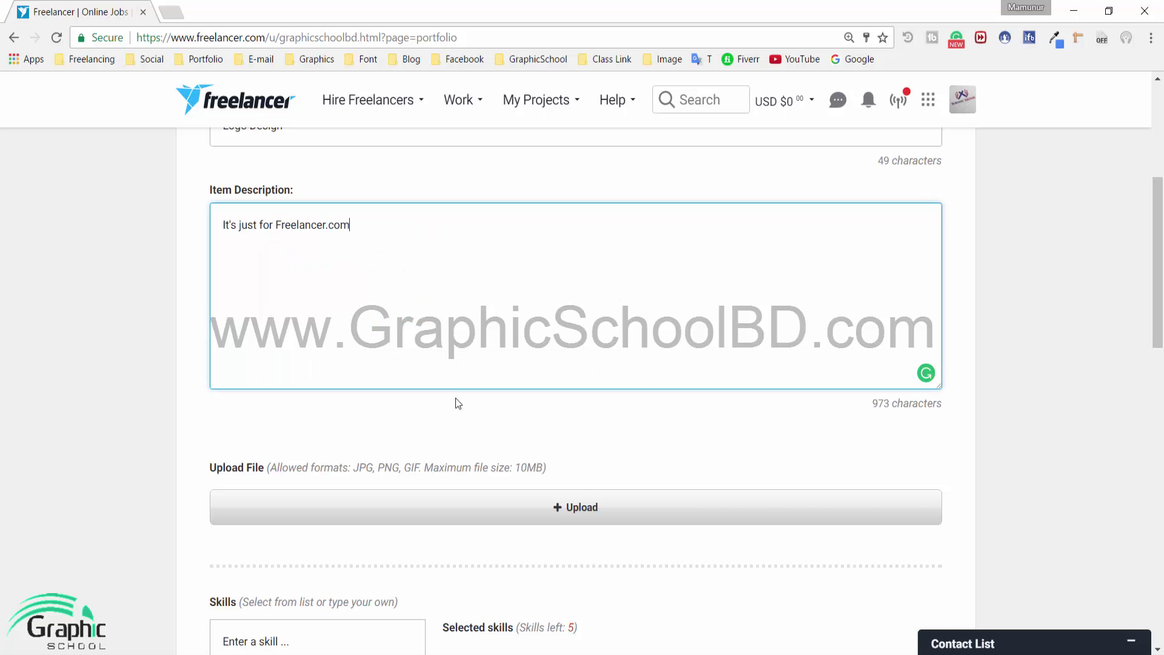
# Step: Upload image 3.jpg from the Desktop to the Logo Design item
pyautogui.click(574, 515)
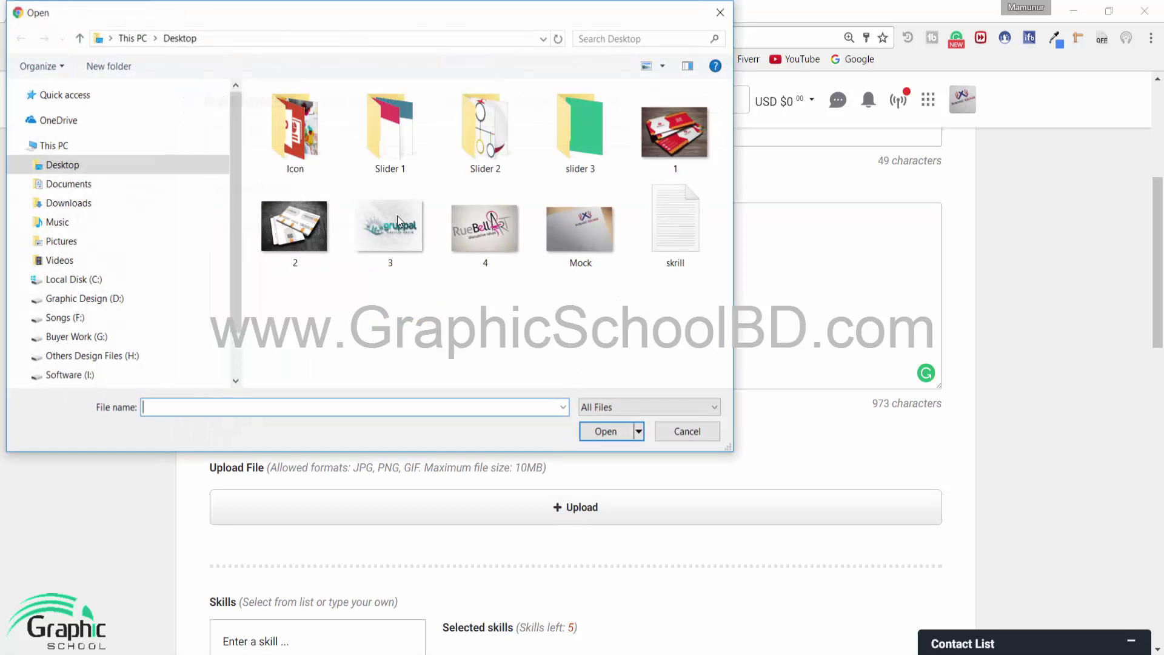
pyautogui.click(410, 239)
pyautogui.click(627, 432)
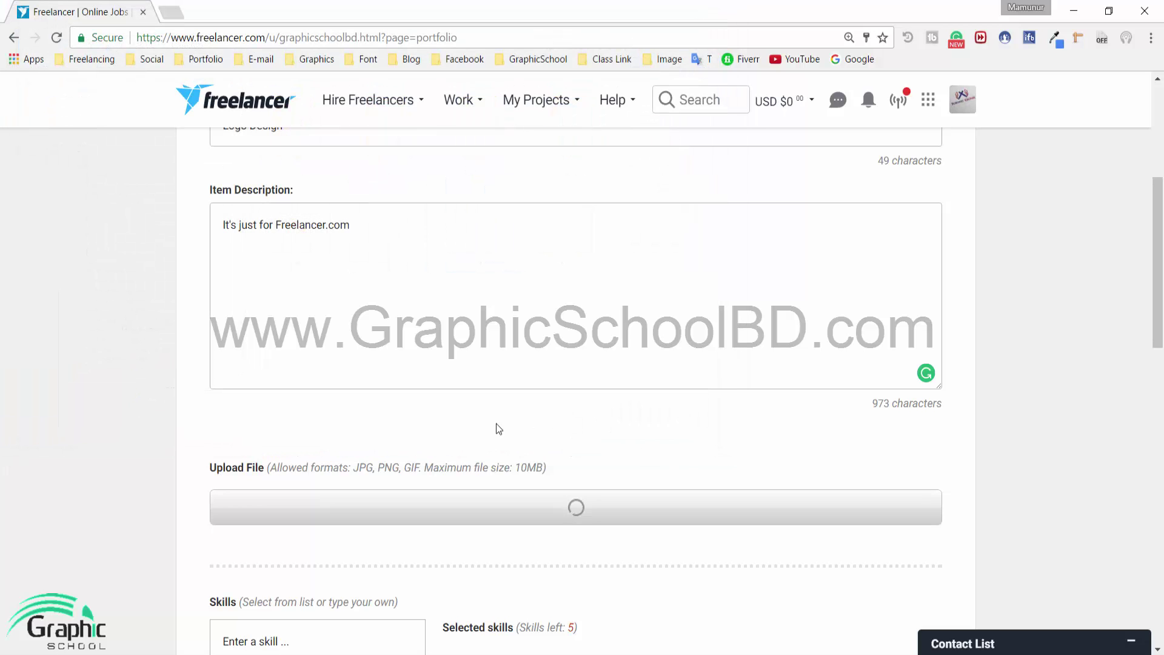
pyautogui.scroll(-3, 409, 436)
# Step: Tag the item with the Logo Design skill and save it
pyautogui.click(257, 541)
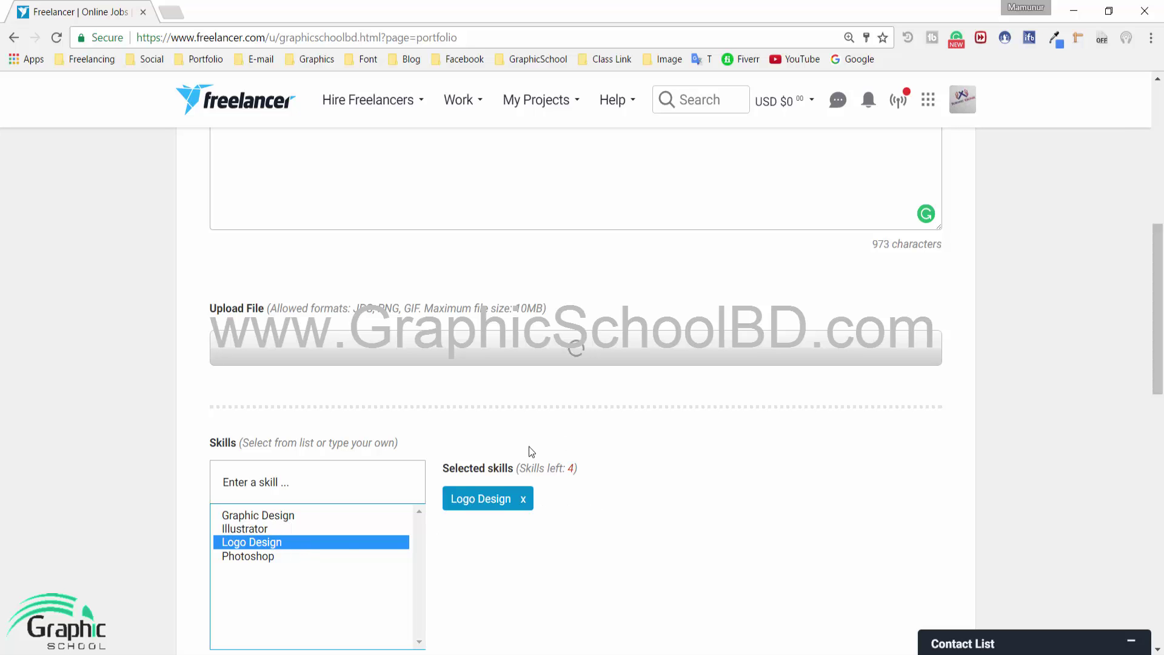
pyautogui.scroll(2, 545, 445)
pyautogui.scroll(-1, 554, 448)
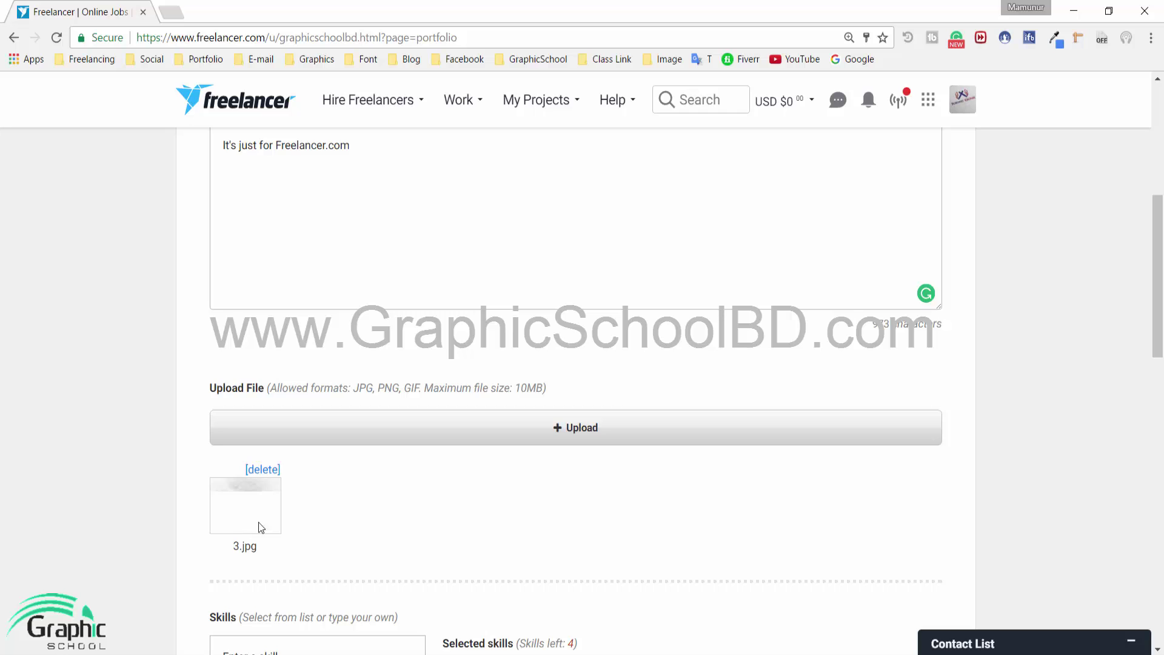
pyautogui.scroll(-5, 259, 526)
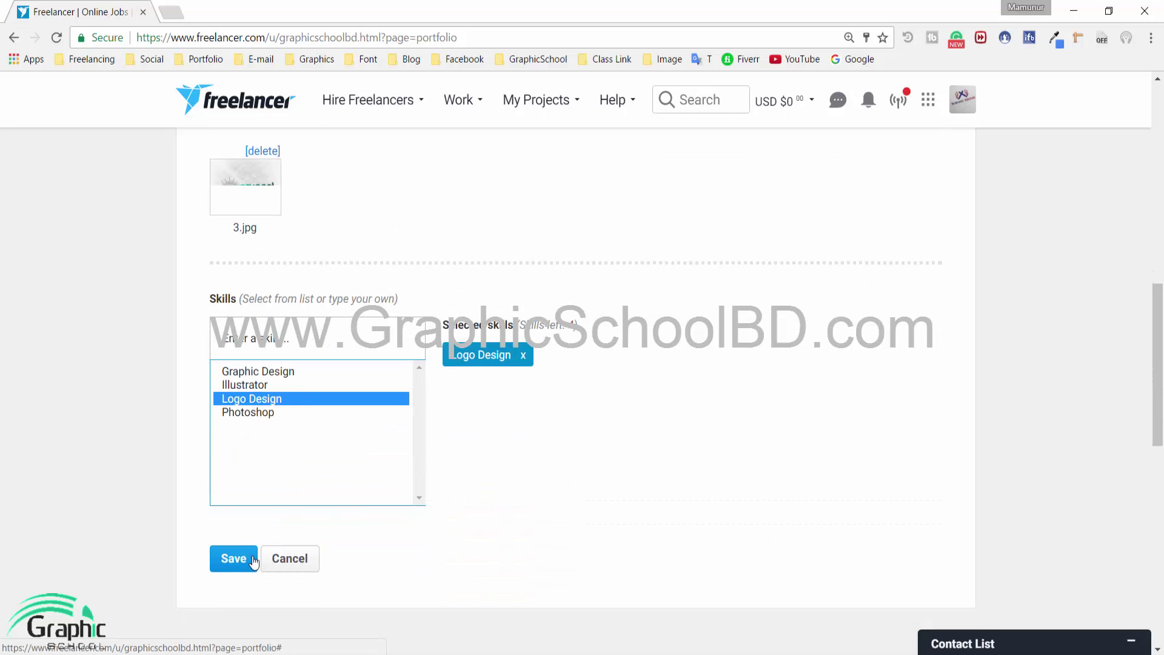
pyautogui.click(253, 561)
# Step: Return to the top of the portfolio page and open the account side panel
pyautogui.scroll(-10, 615, 424)
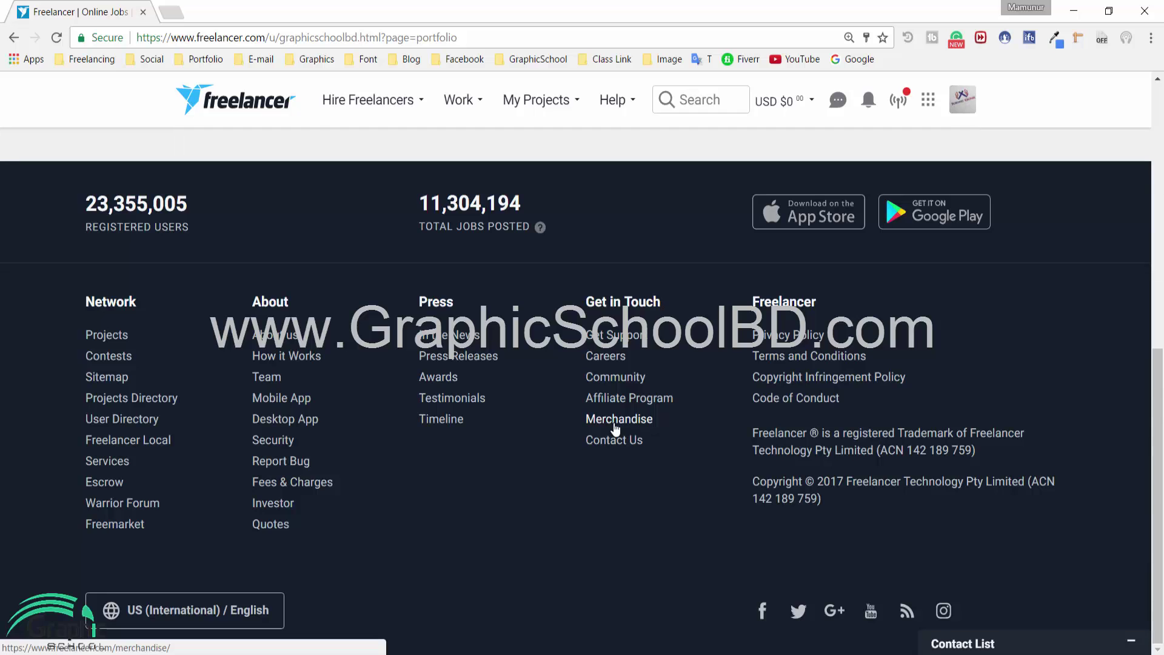
pyautogui.scroll(10, 615, 424)
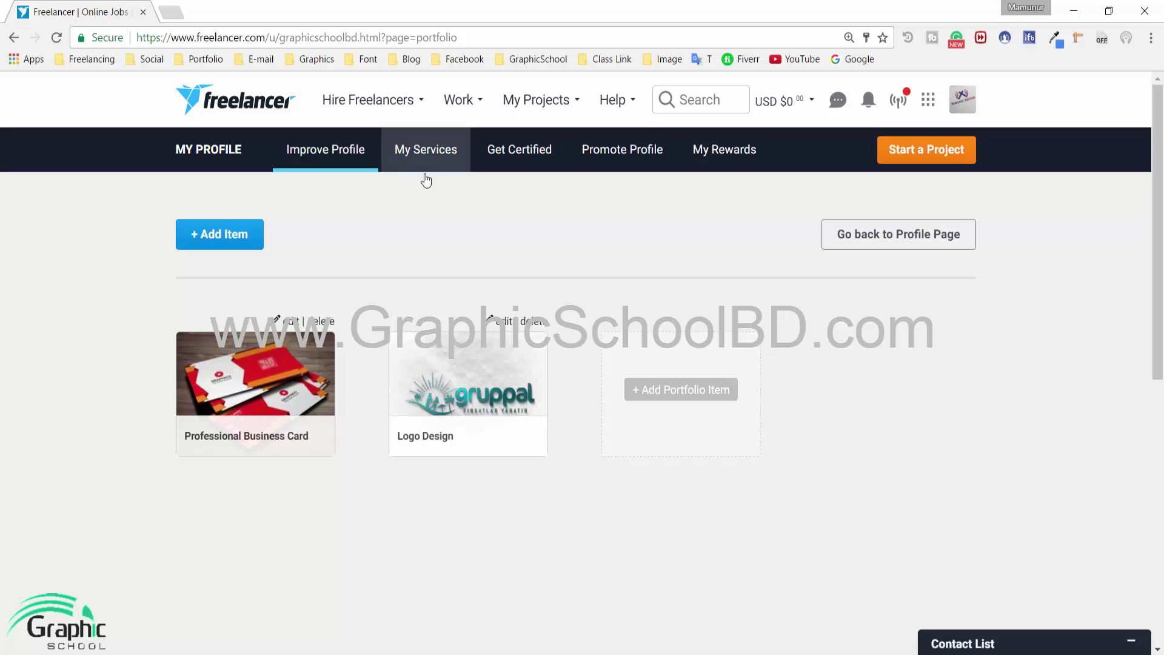
pyautogui.click(972, 103)
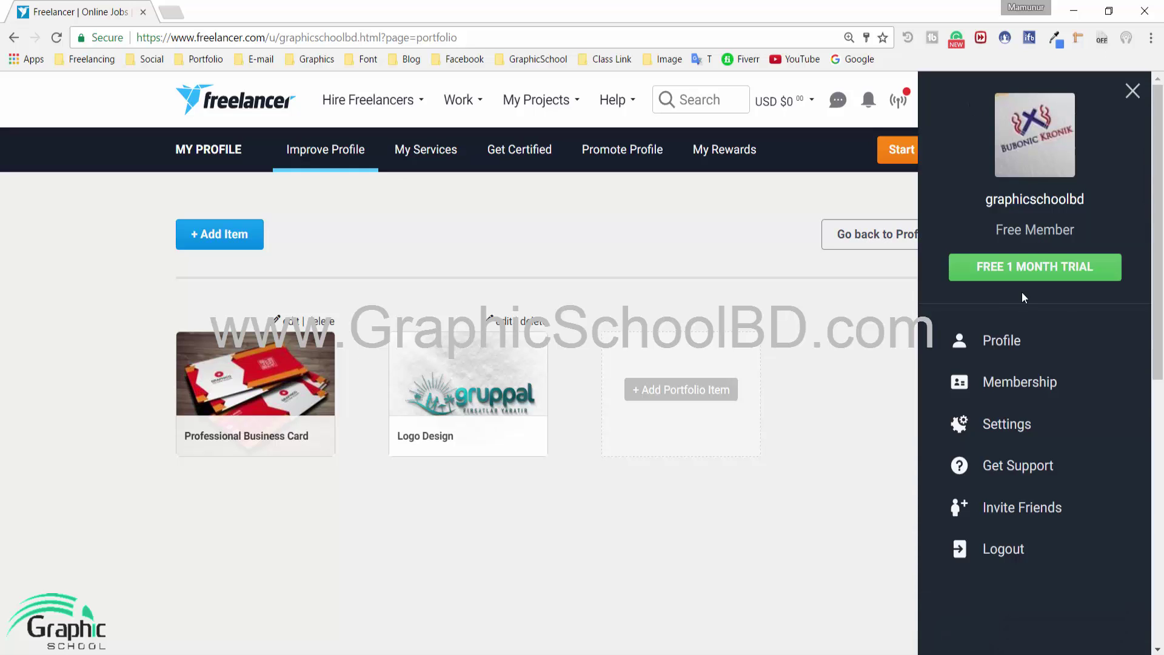
# Step: Go to the public profile and scroll down to the two portfolio tiles, Certifications and Verifications
pyautogui.click(991, 350)
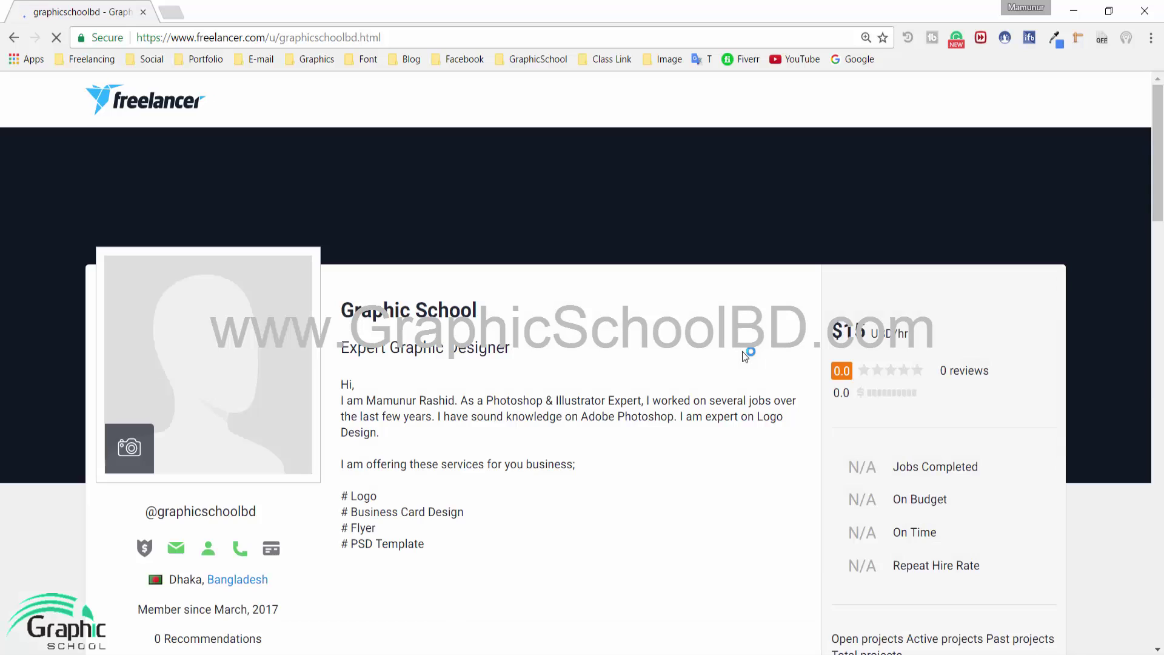
pyautogui.scroll(-6, 610, 411)
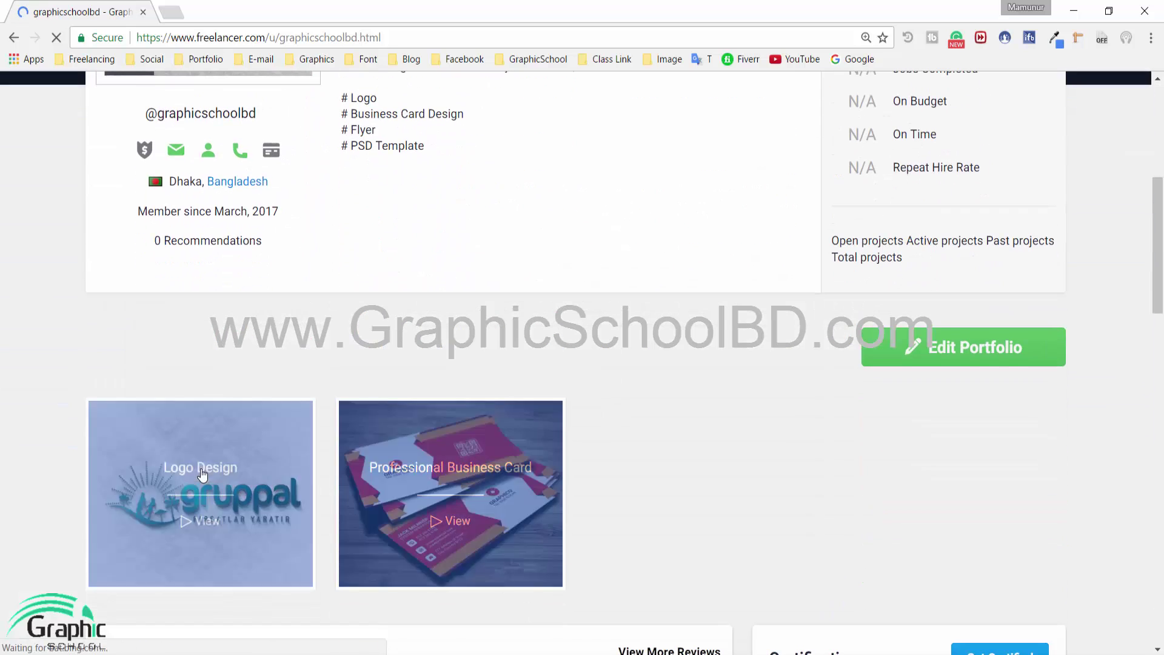
pyautogui.scroll(-2, 768, 348)
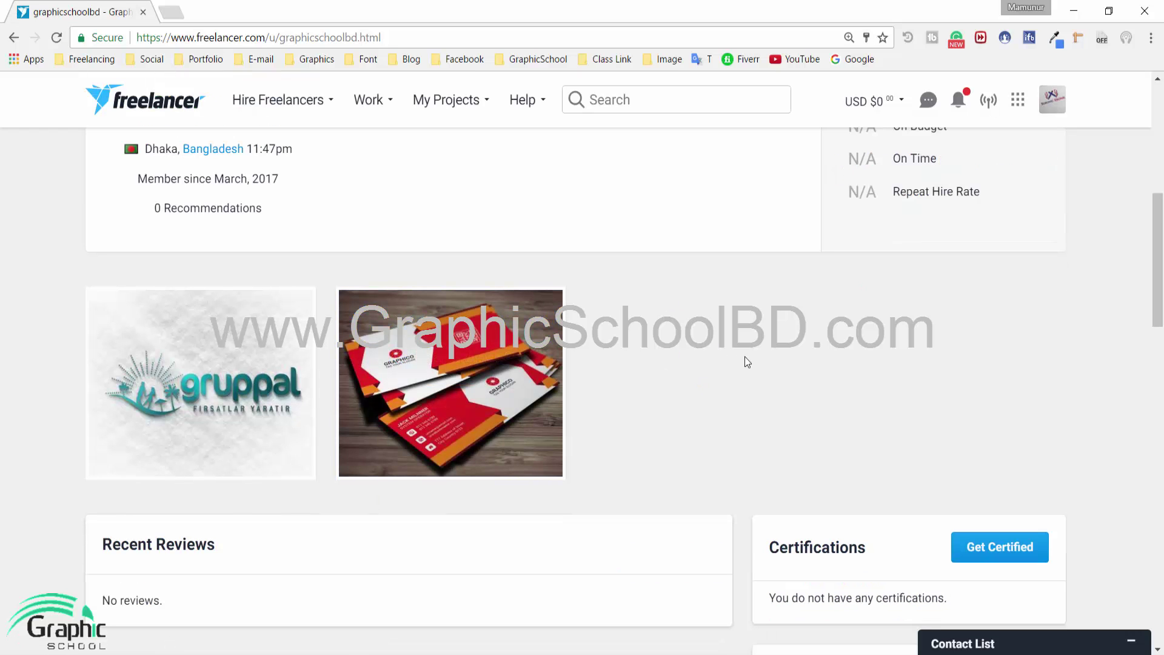
pyautogui.scroll(-1, 778, 373)
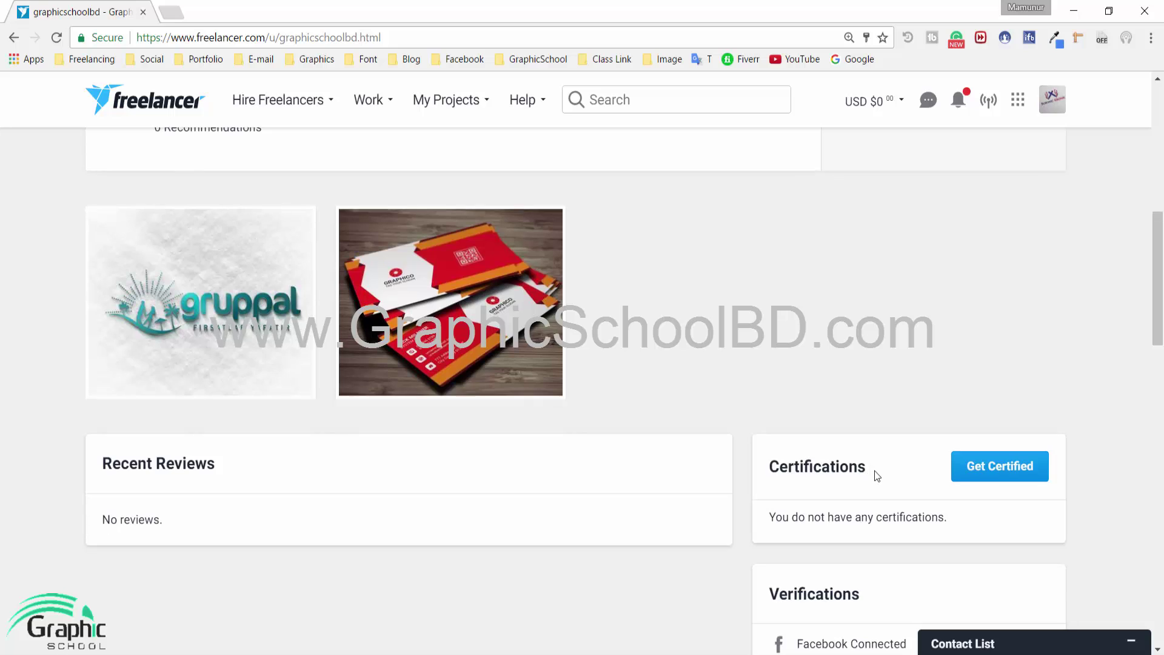
pyautogui.scroll(-1, 878, 473)
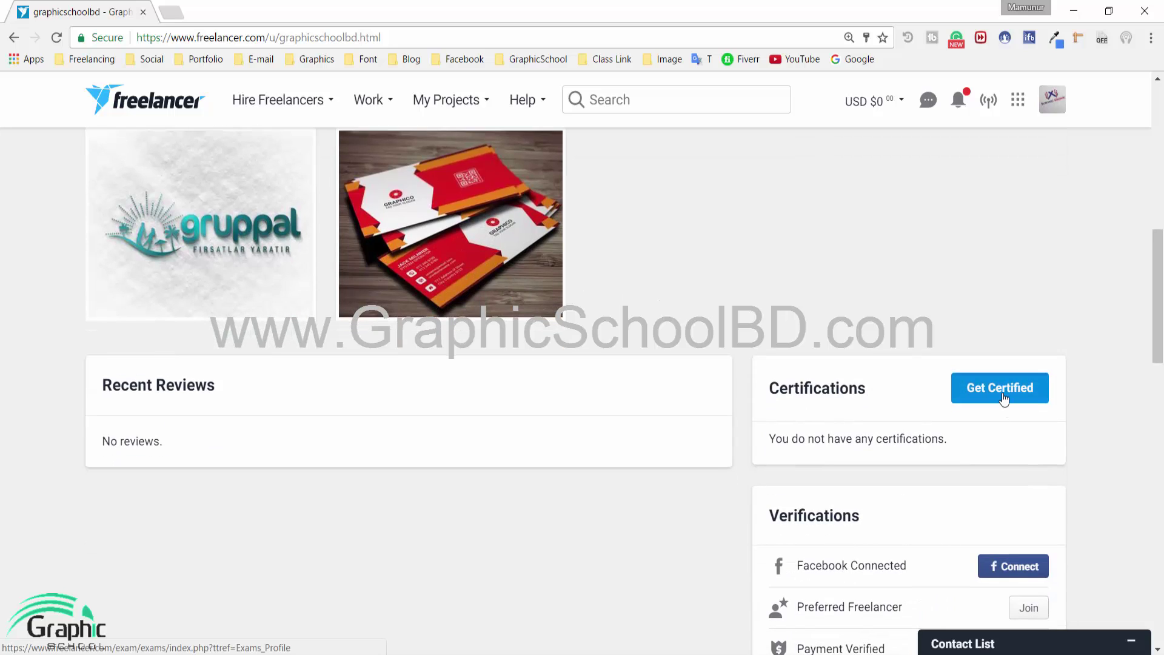
# Step: Open Skills Lab and review the recommended Photoshop CS5, Illustrator CS5 and Photoshop CS4 tests
pyautogui.click(1003, 398)
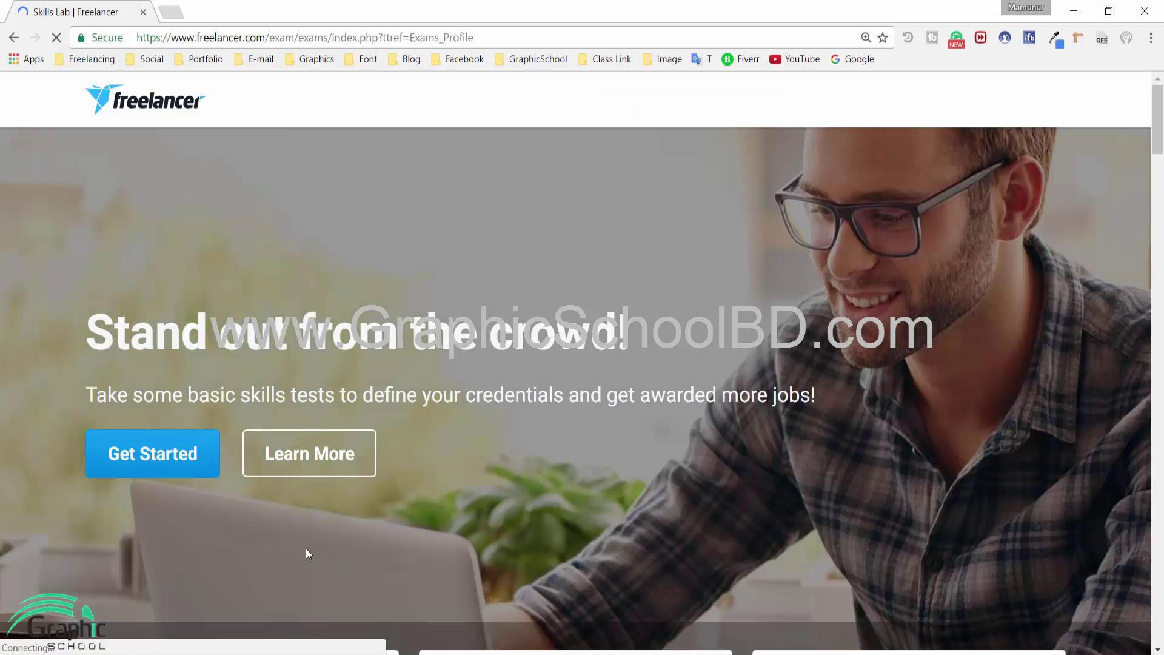
pyautogui.scroll(-3, 306, 548)
pyautogui.scroll(-1, 368, 531)
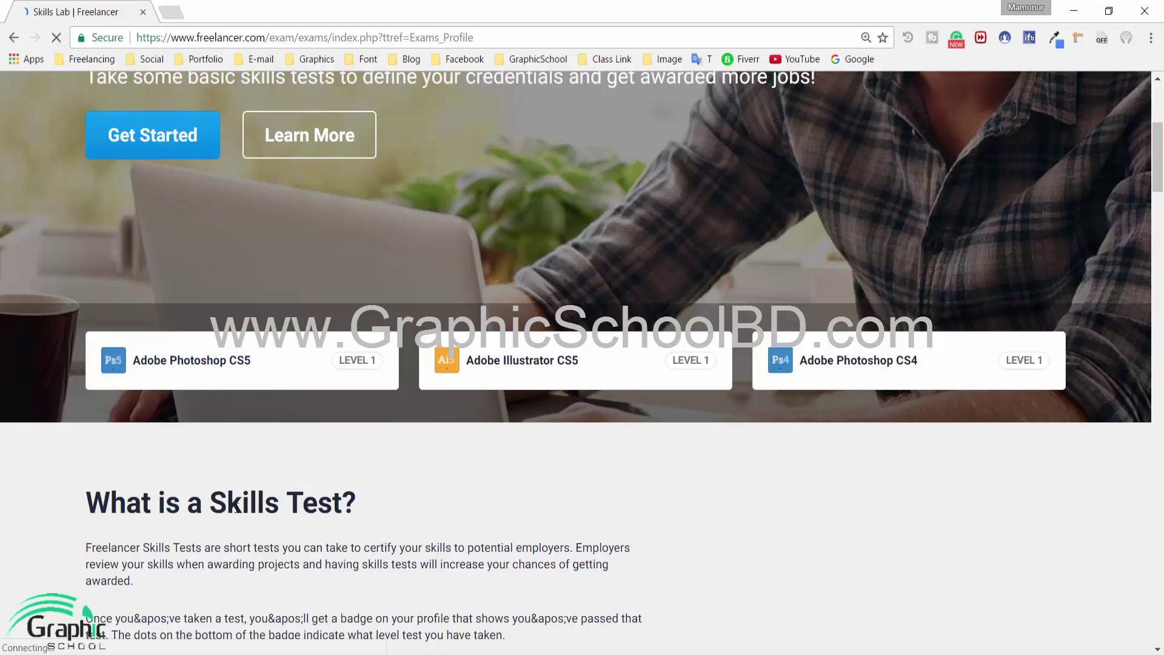
pyautogui.scroll(5, 235, 509)
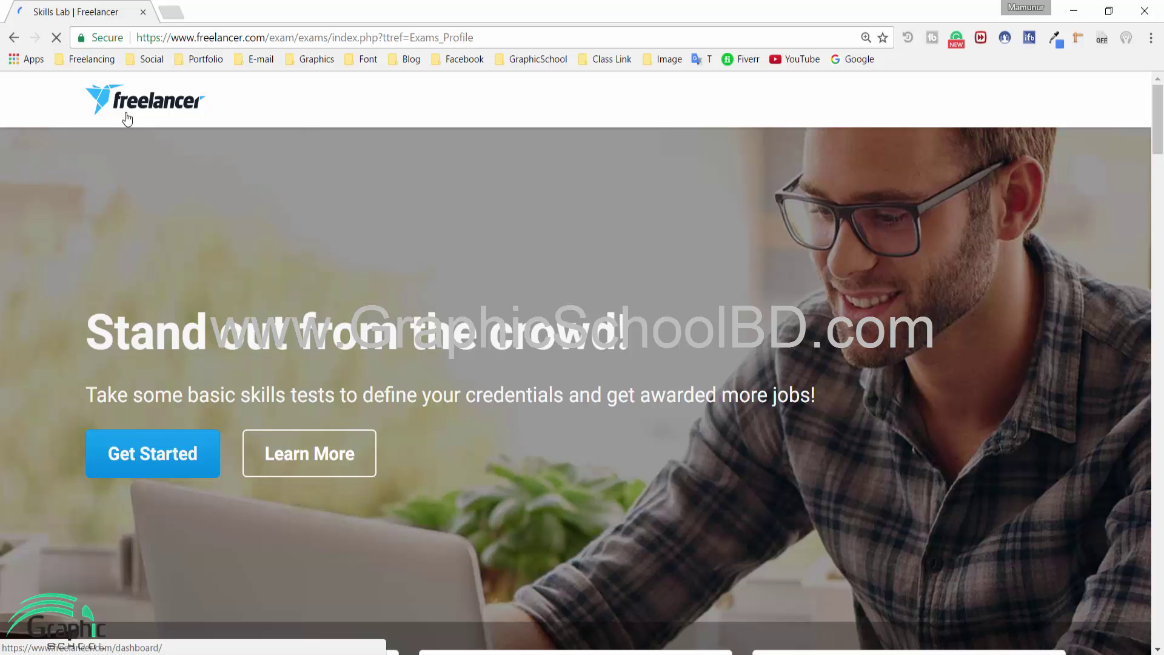
pyautogui.scroll(-3, 207, 234)
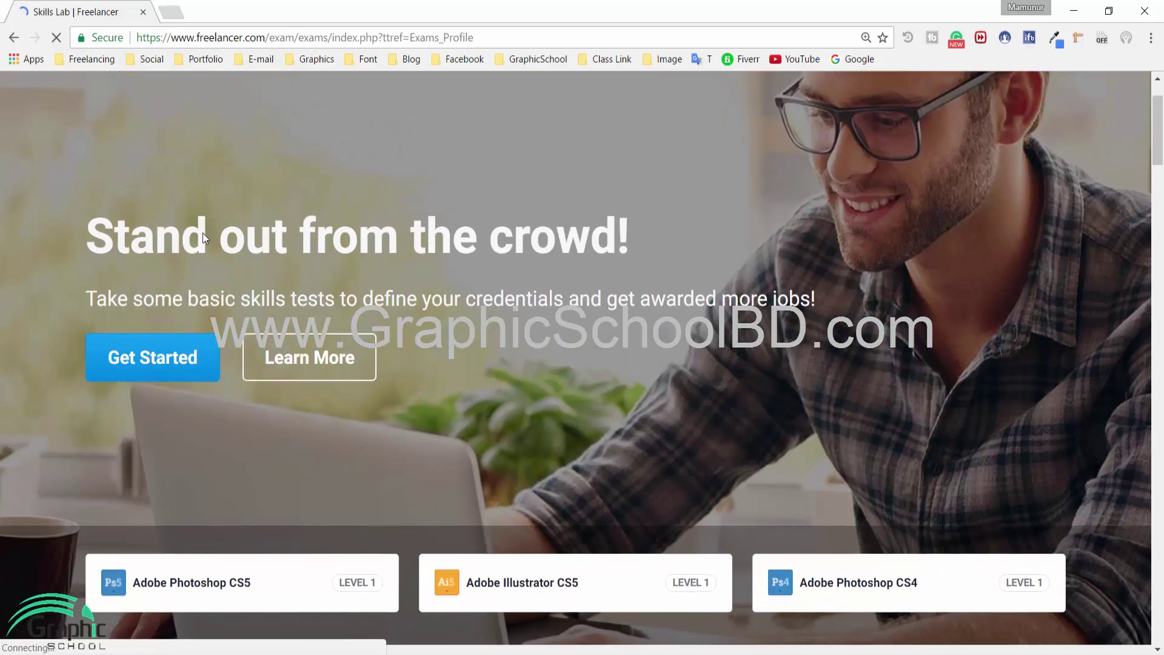
pyautogui.scroll(3, 203, 232)
pyautogui.click(56, 35)
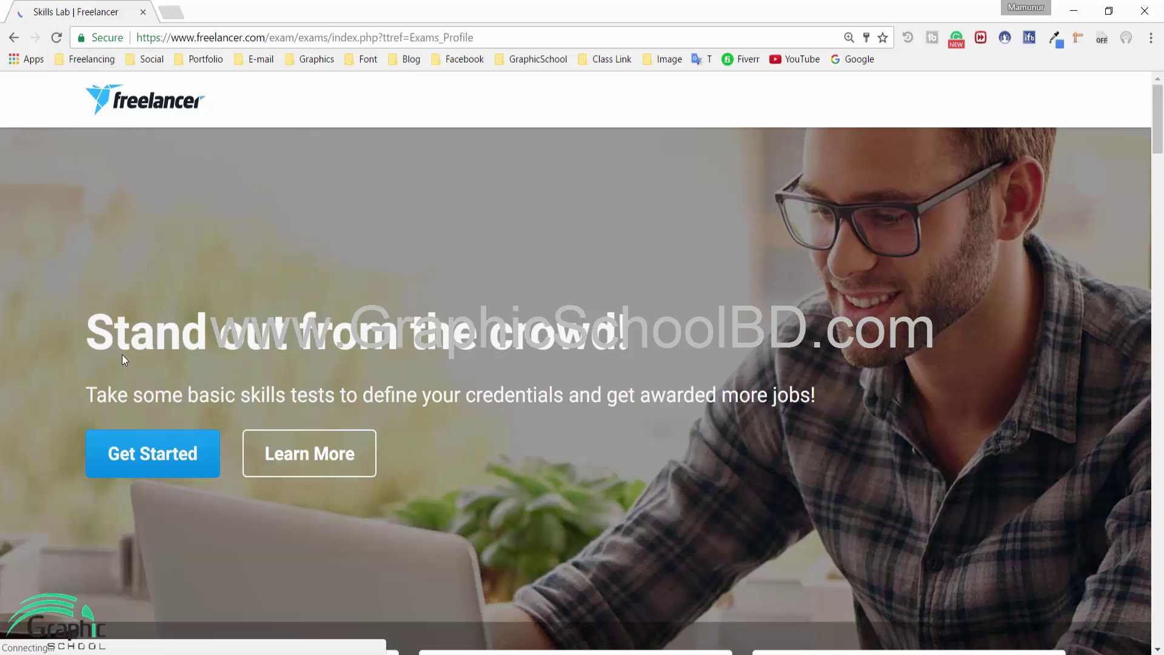
pyautogui.click(162, 459)
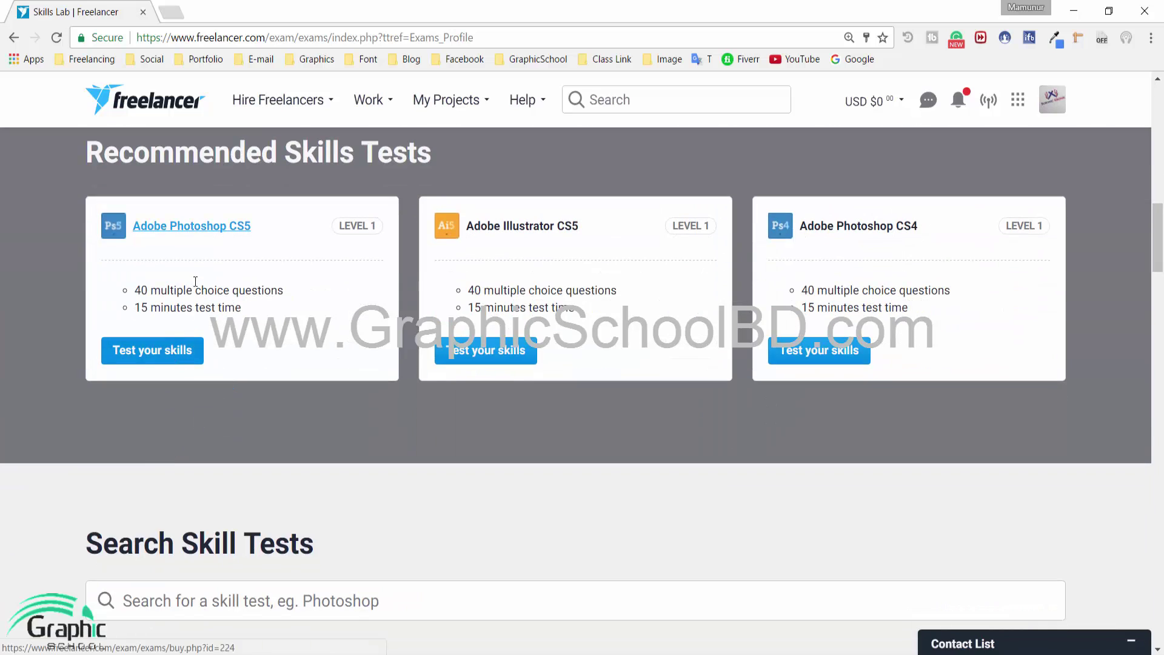
pyautogui.moveTo(79, 156); pyautogui.dragTo(472, 166)
pyautogui.click(472, 167)
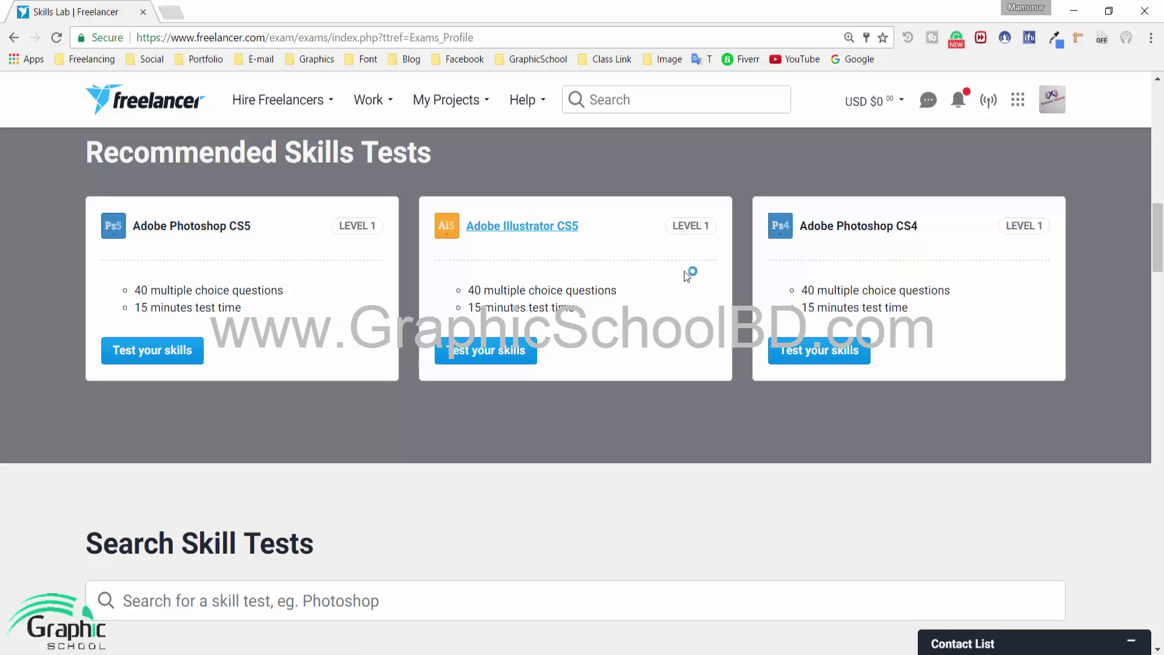
# Step: Browse the Search Skill Tests list and test details: 40 multiple-choice questions, 15 minutes
pyautogui.click(883, 243)
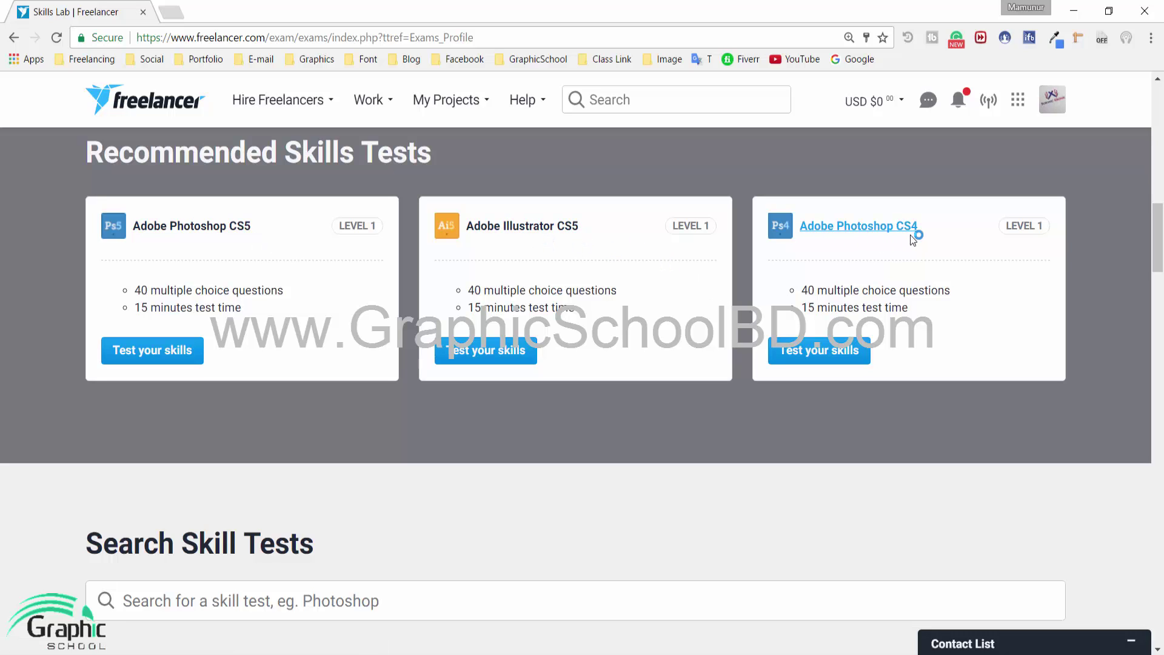
pyautogui.scroll(-4, 546, 374)
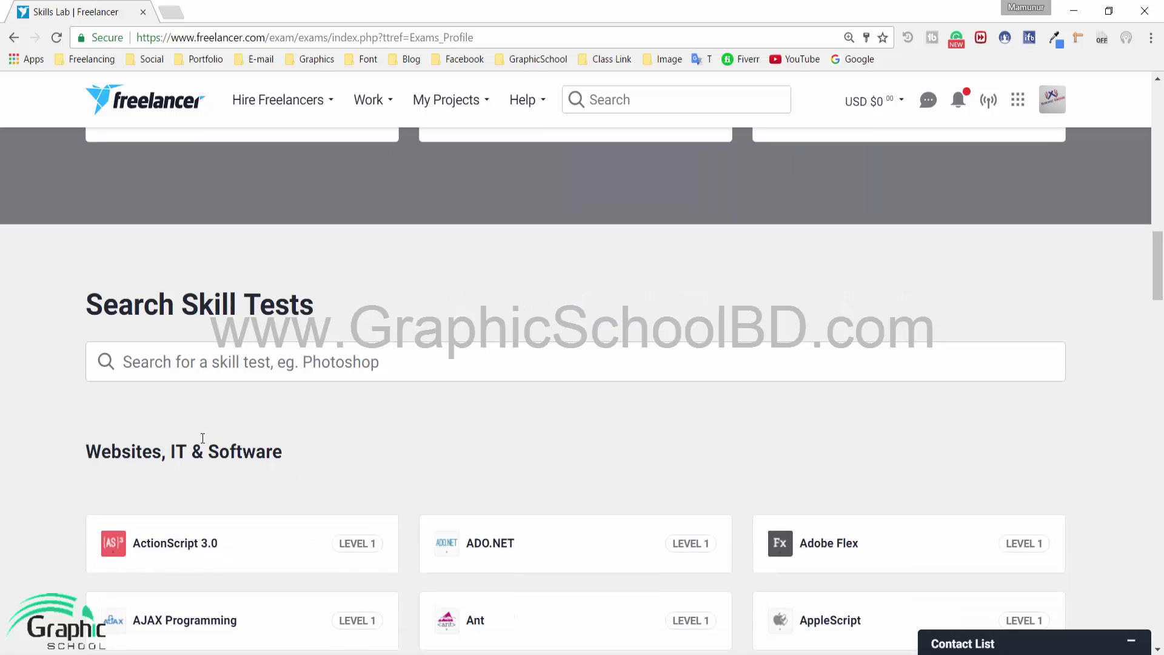
pyautogui.scroll(-1, 167, 327)
pyautogui.moveTo(85, 226); pyautogui.dragTo(435, 233)
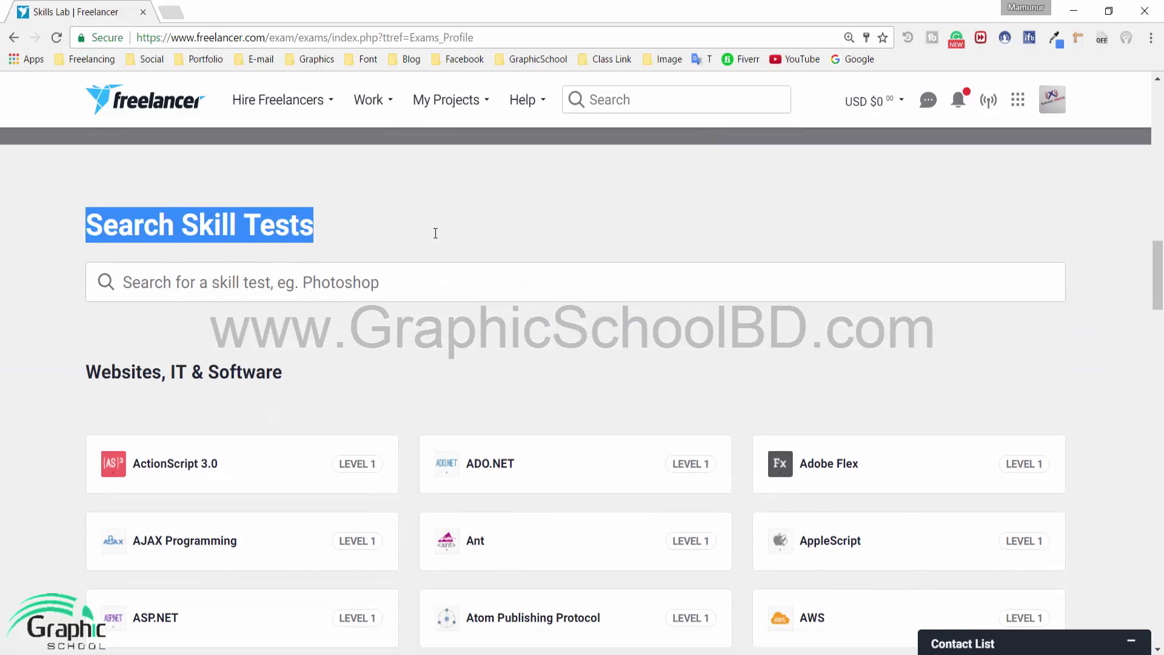
pyautogui.click(446, 237)
pyautogui.scroll(-4, 271, 338)
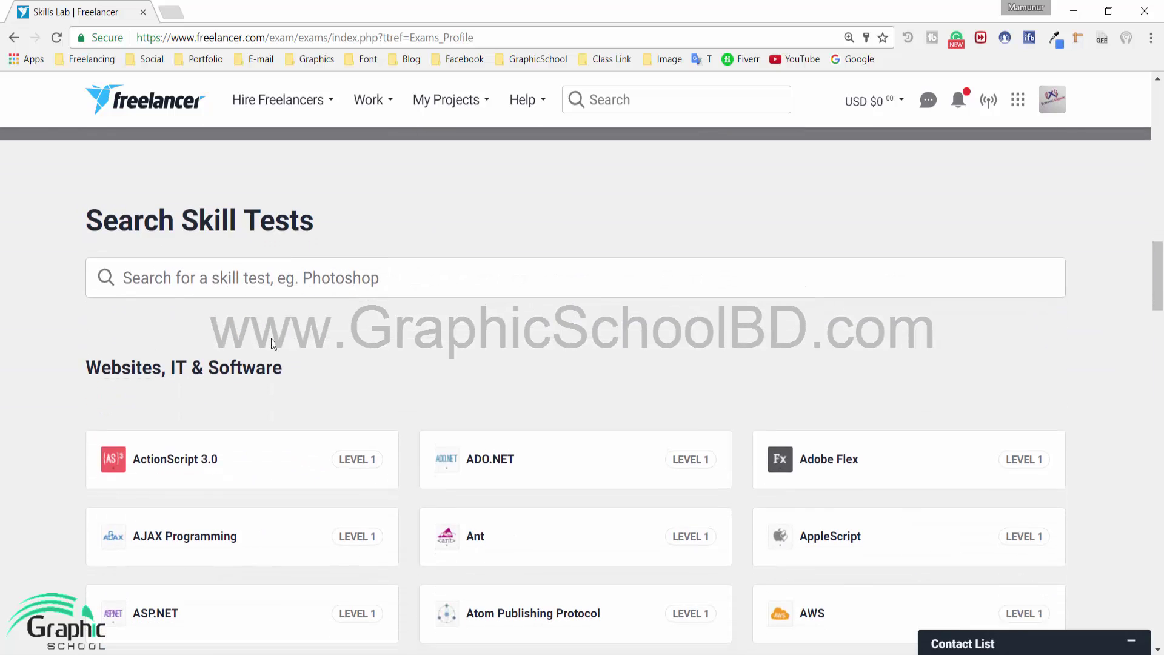
pyautogui.scroll(9, 276, 335)
pyautogui.scroll(4, 276, 335)
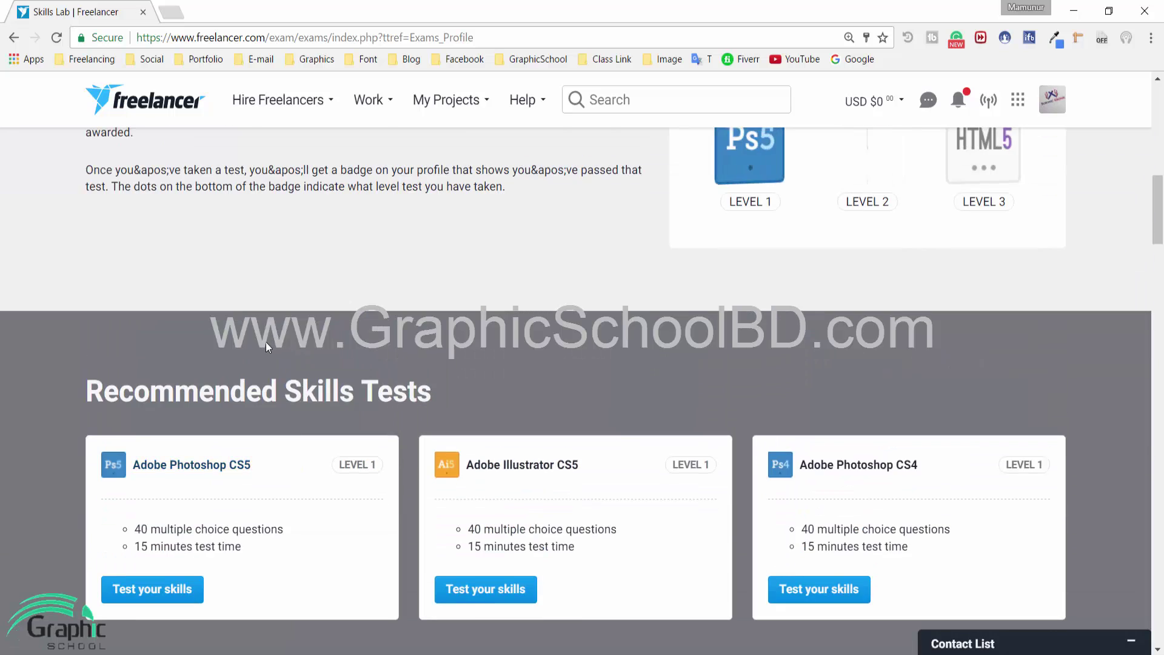
pyautogui.scroll(-4, 266, 341)
pyautogui.scroll(4, 264, 322)
pyautogui.scroll(-1, 263, 308)
pyautogui.scroll(-1, 278, 343)
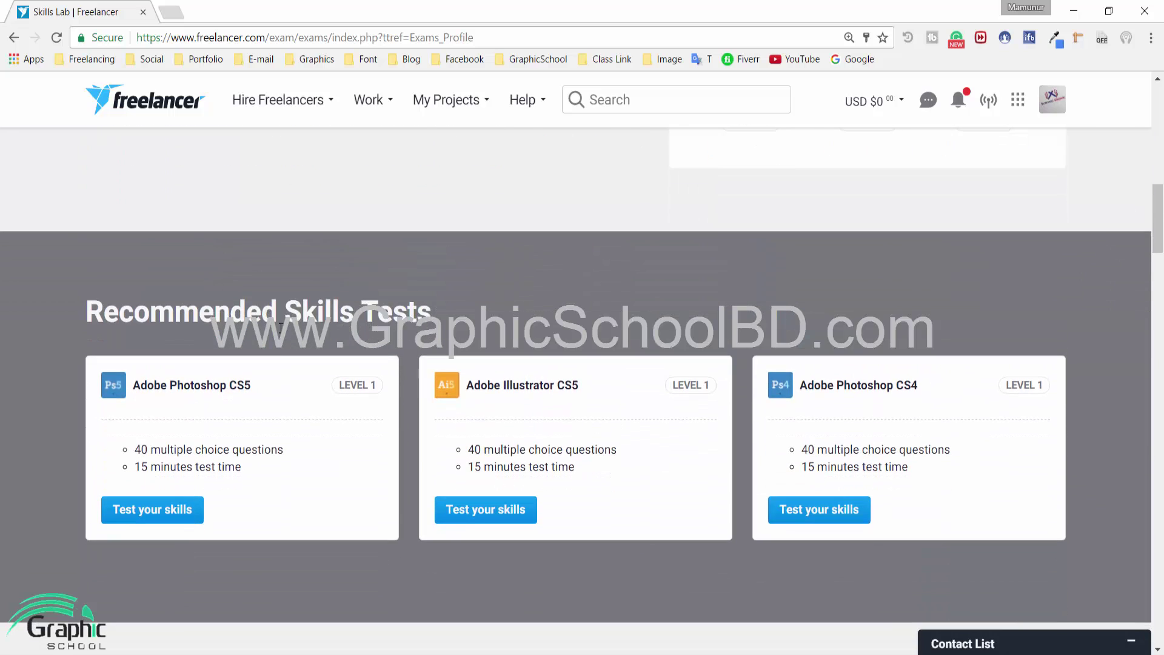
pyautogui.scroll(4, 243, 352)
pyautogui.scroll(-4, 206, 360)
pyautogui.scroll(-1, 195, 359)
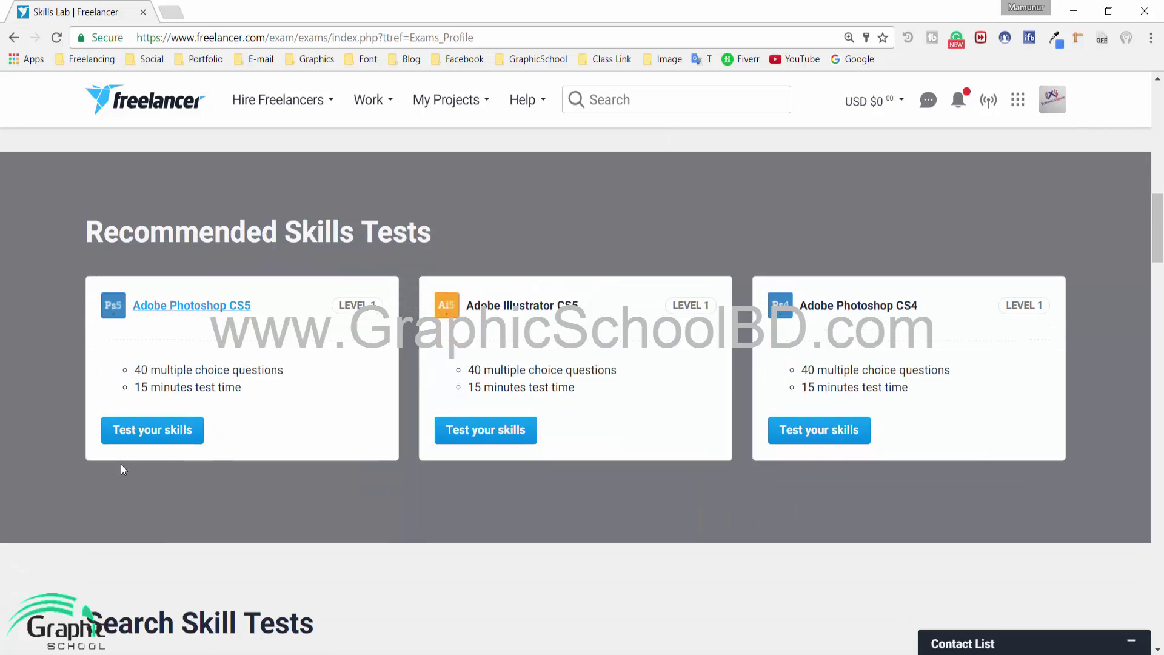
pyautogui.moveTo(139, 368); pyautogui.dragTo(313, 373)
pyautogui.click(315, 388)
pyautogui.tripleClick(252, 389)
pyautogui.click(306, 412)
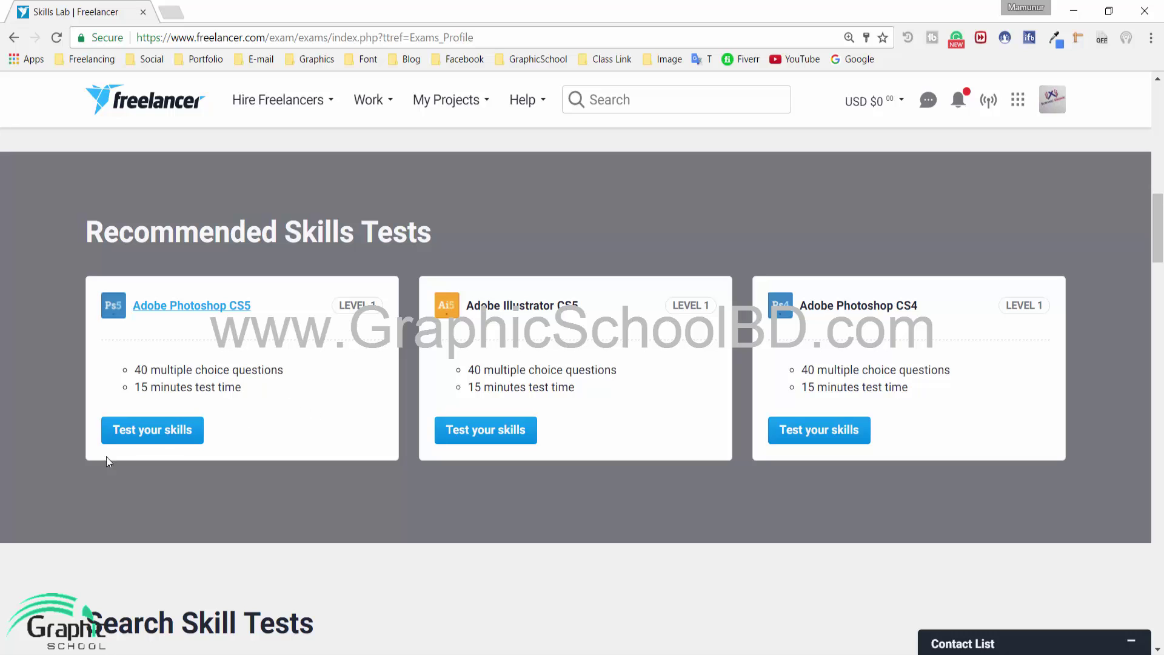
# Step: Open the Adobe Photoshop CS5 Level 1 test page and reload it to show the $5.00 USD price
pyautogui.click(157, 431)
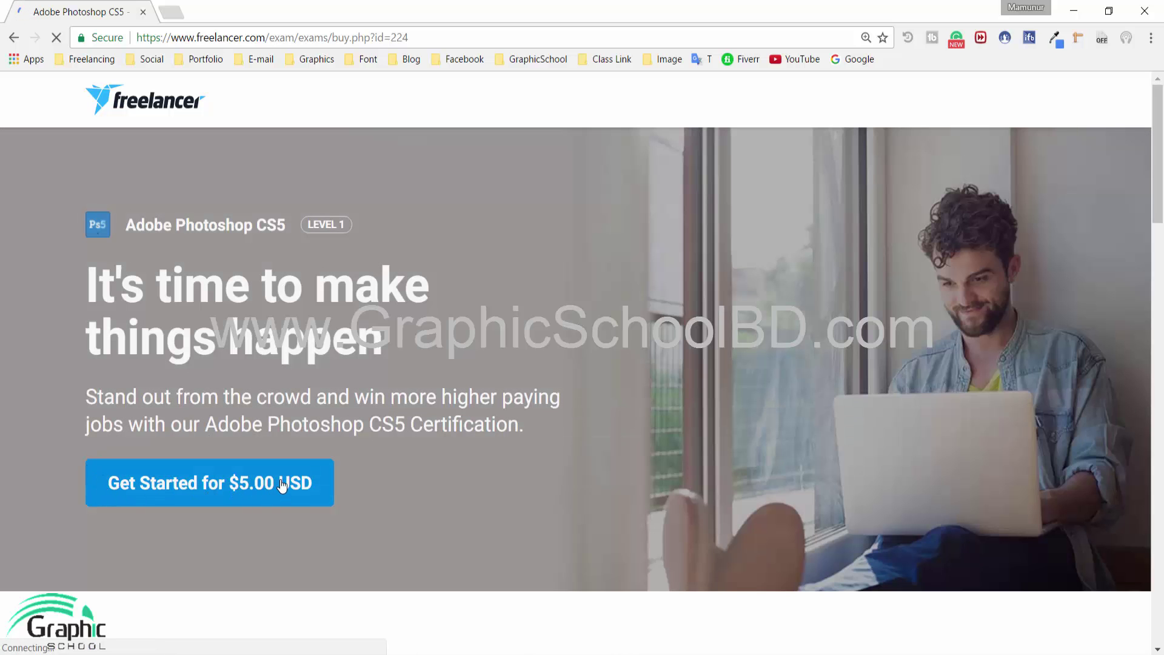
pyautogui.click(55, 40)
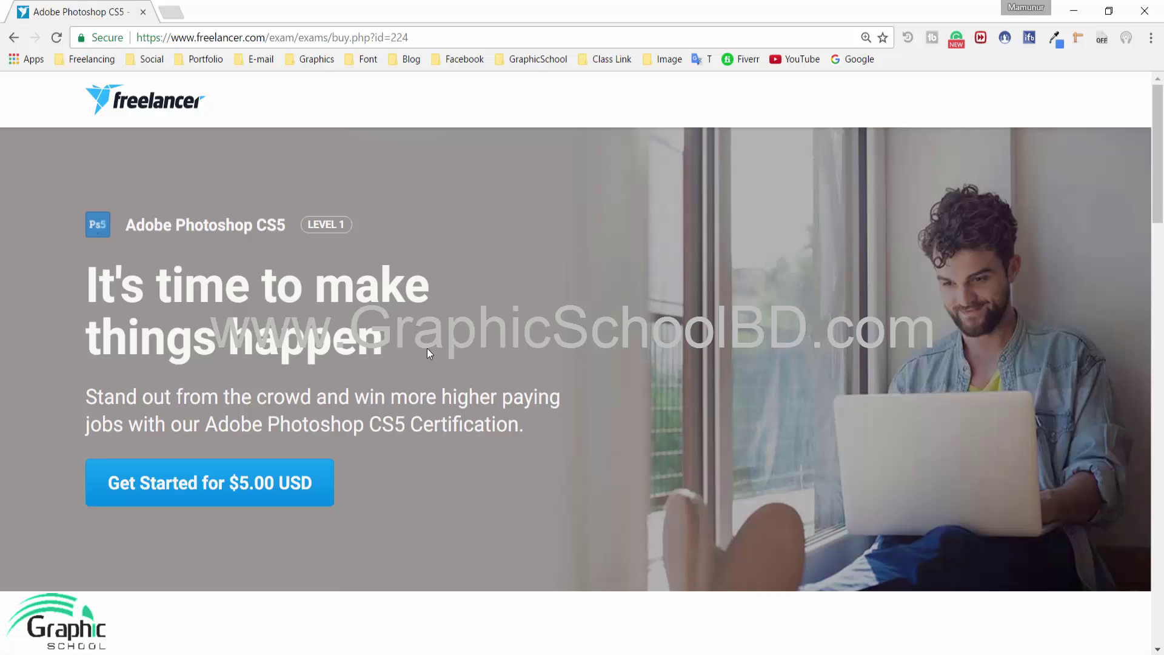
pyautogui.press('F5')
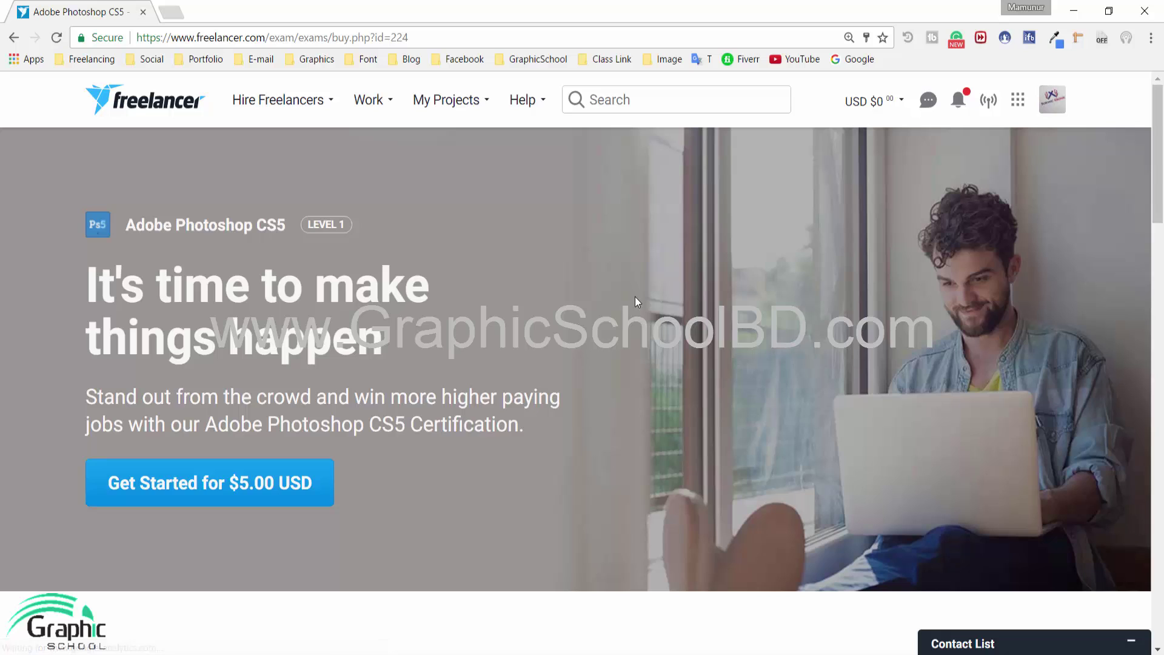
# Step: Go to your own profile page and scroll through the portfolio items
pyautogui.click(1052, 99)
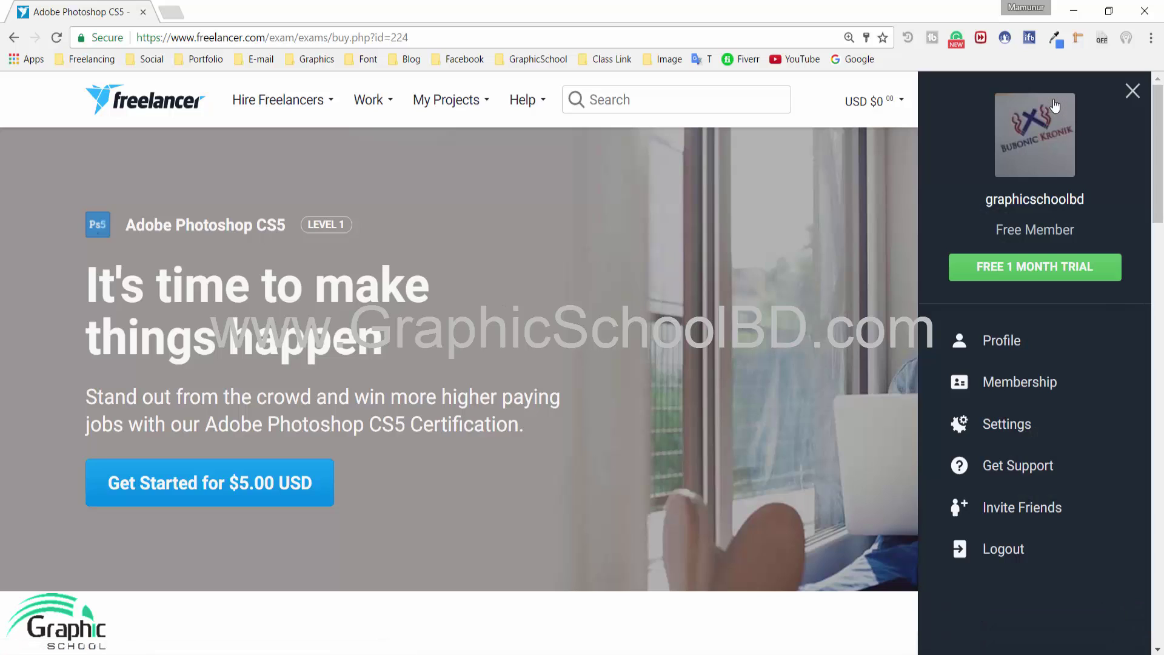
pyautogui.click(1007, 340)
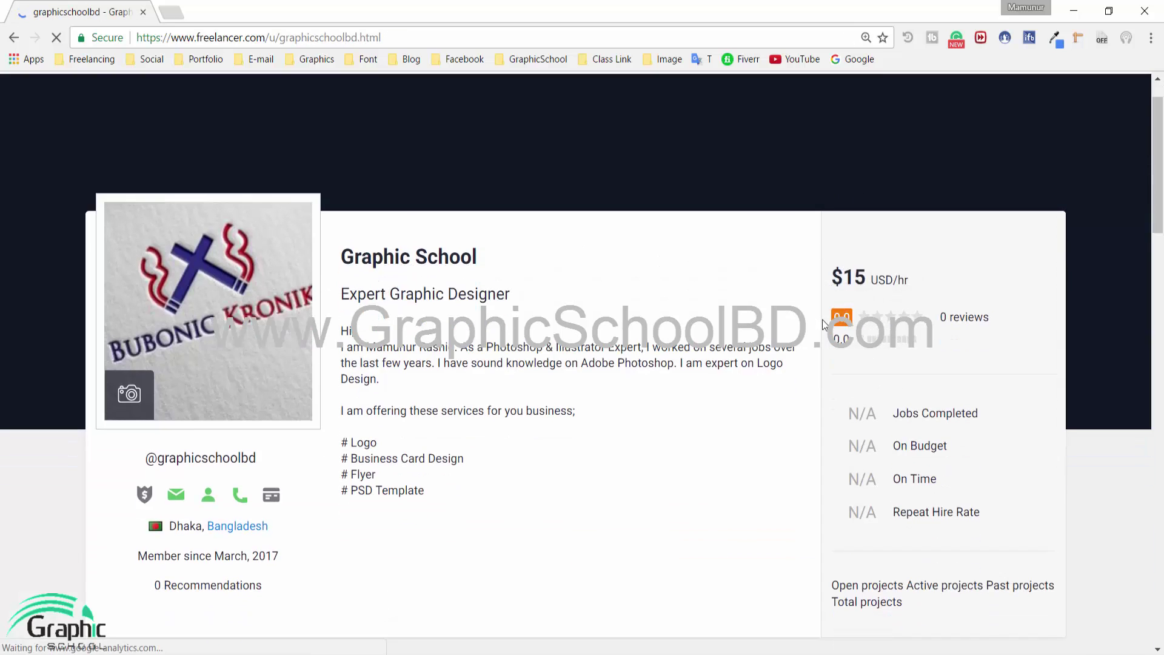
pyautogui.scroll(-8, 821, 318)
pyautogui.scroll(-2, 878, 410)
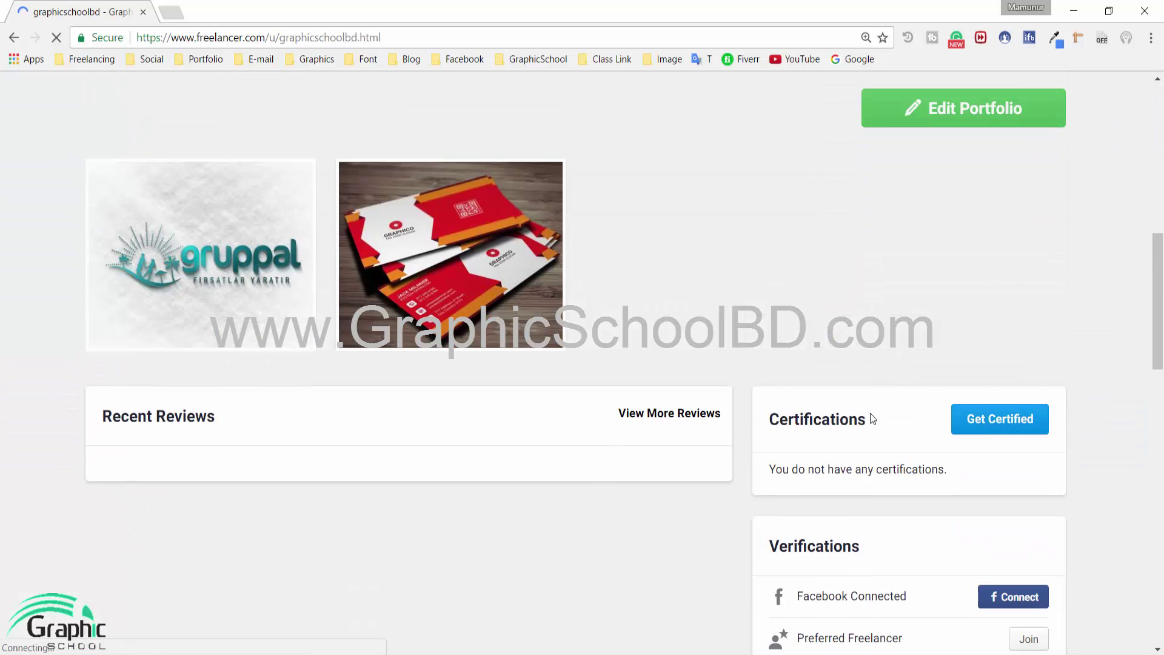
pyautogui.scroll(-2, 870, 413)
pyautogui.scroll(-1, 871, 413)
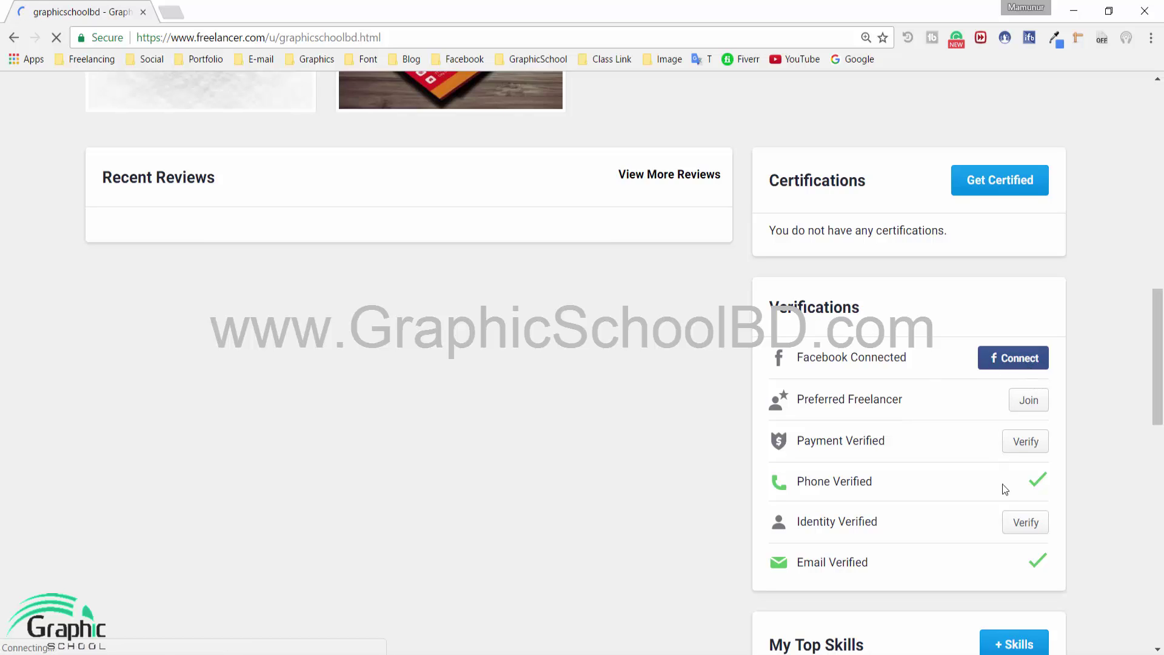
pyautogui.scroll(-3, 977, 521)
# Step: Review phone and e-mail verifications and top skills Graphic Design, Logo Design, Photoshop, Illustrator
pyautogui.scroll(-1, 958, 507)
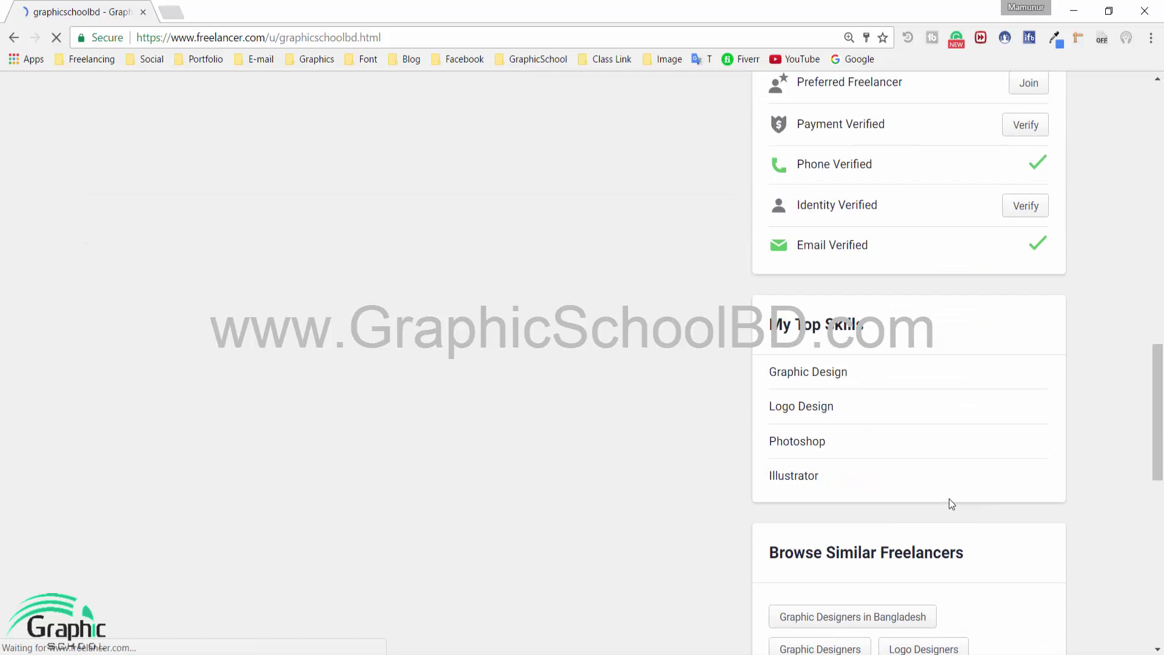
pyautogui.scroll(-1, 871, 371)
pyautogui.scroll(2, 871, 371)
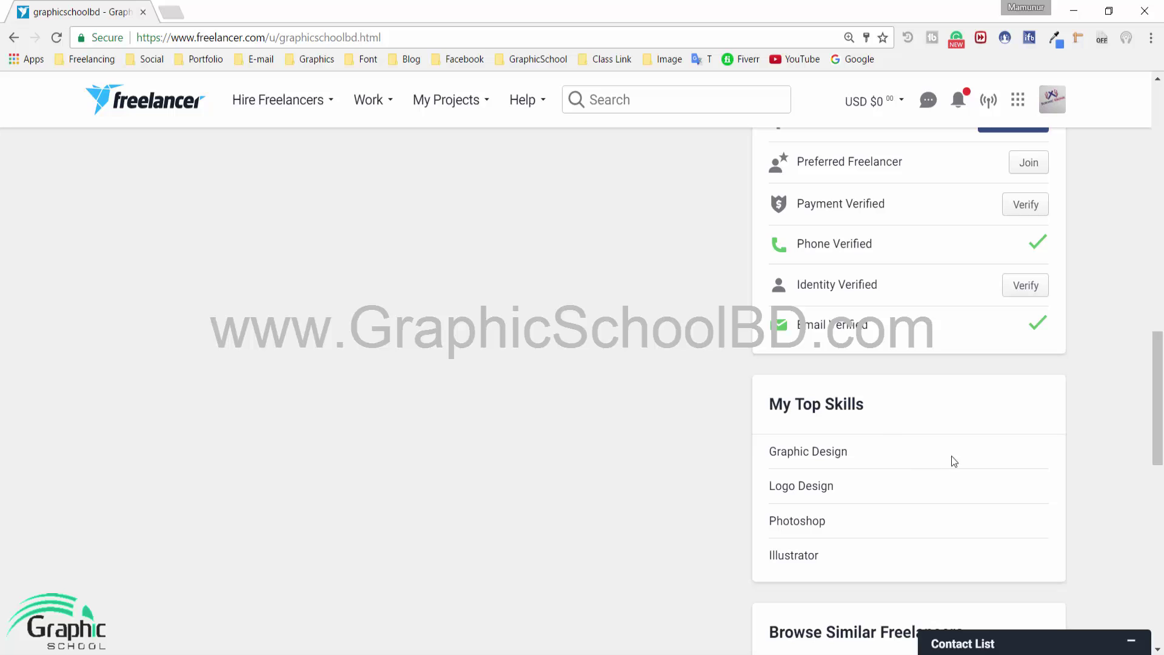
pyautogui.scroll(-5, 930, 463)
pyautogui.scroll(1, 929, 449)
pyautogui.scroll(1, 788, 323)
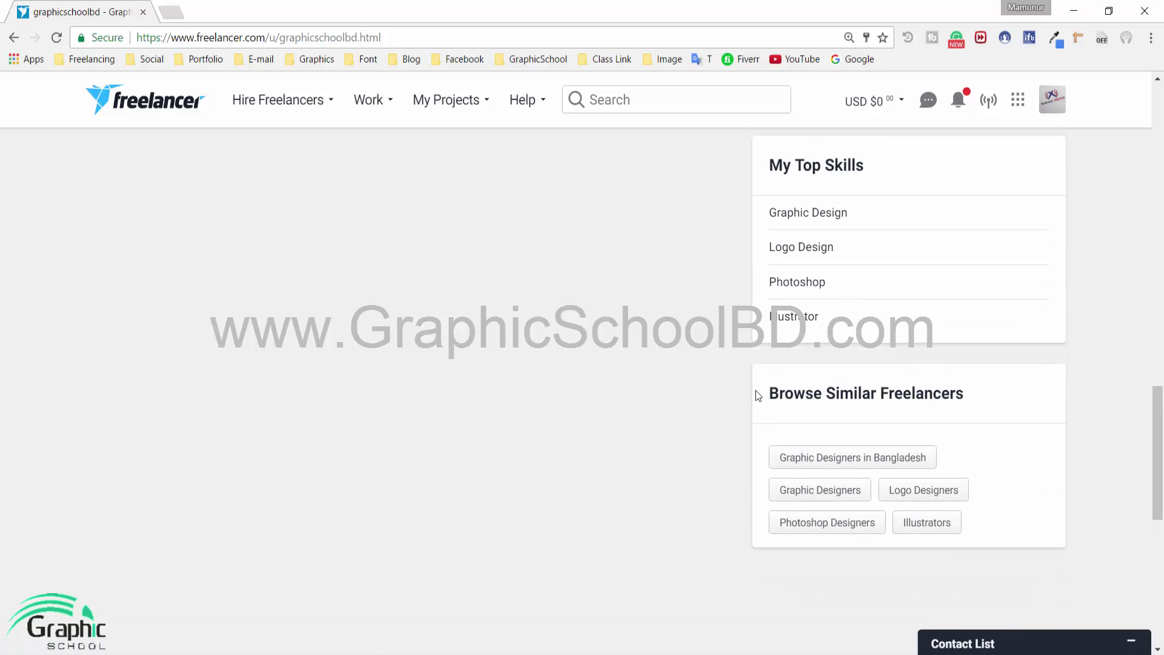
pyautogui.moveTo(756, 392); pyautogui.dragTo(1023, 394)
pyautogui.click(1026, 437)
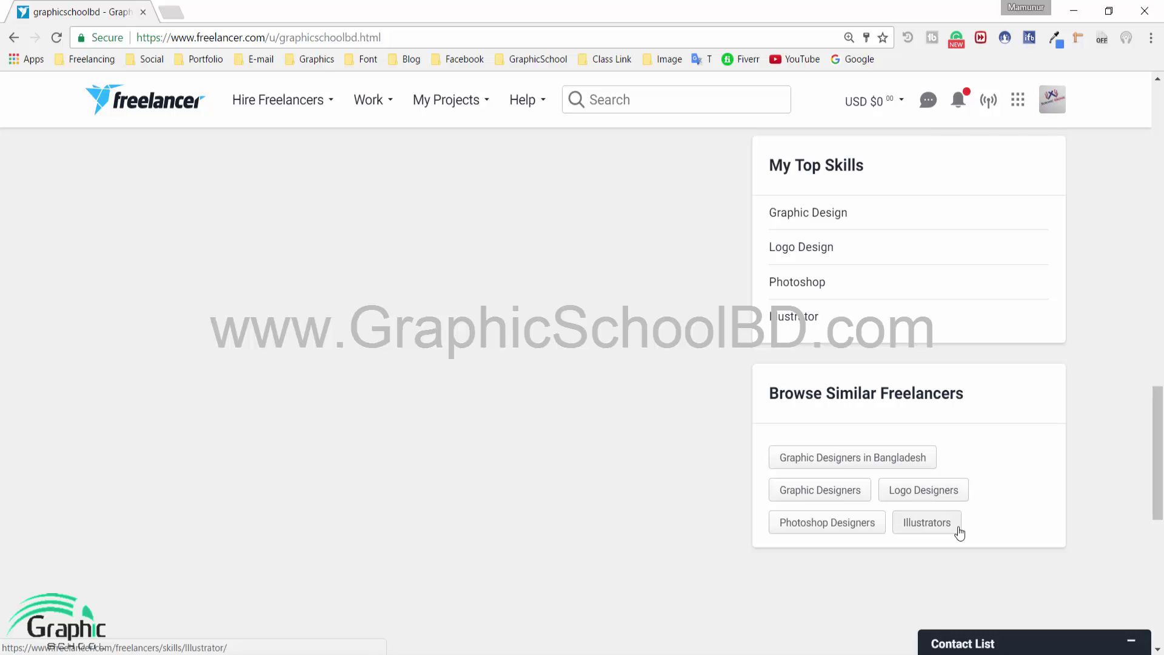
pyautogui.scroll(15, 871, 397)
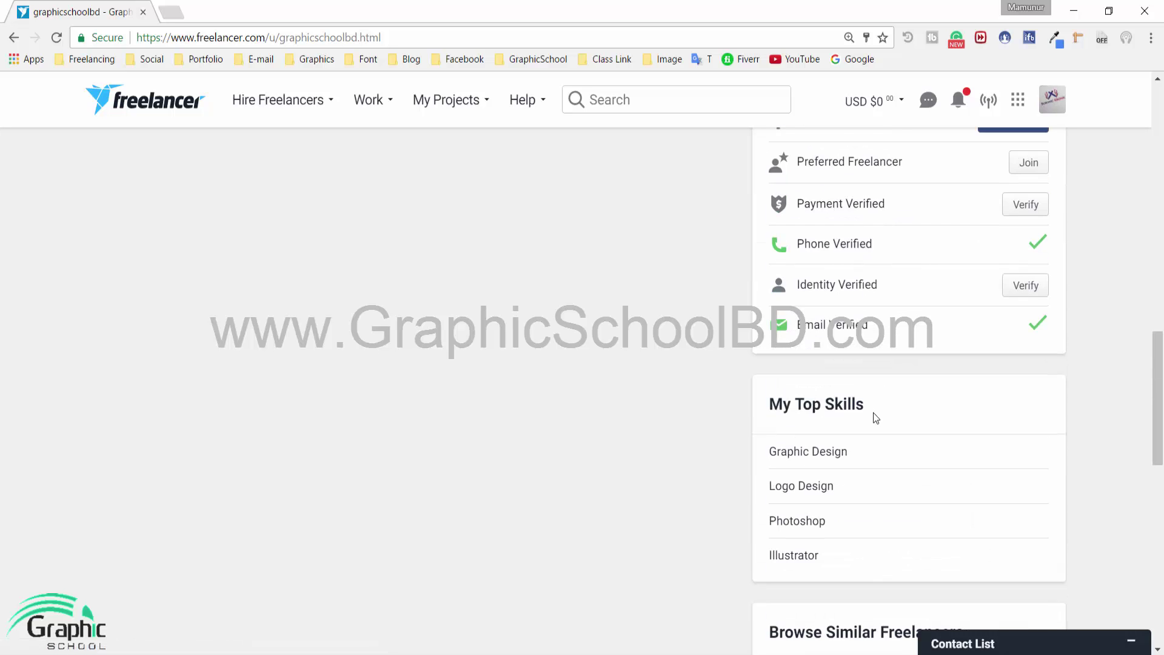
pyautogui.scroll(6, 624, 416)
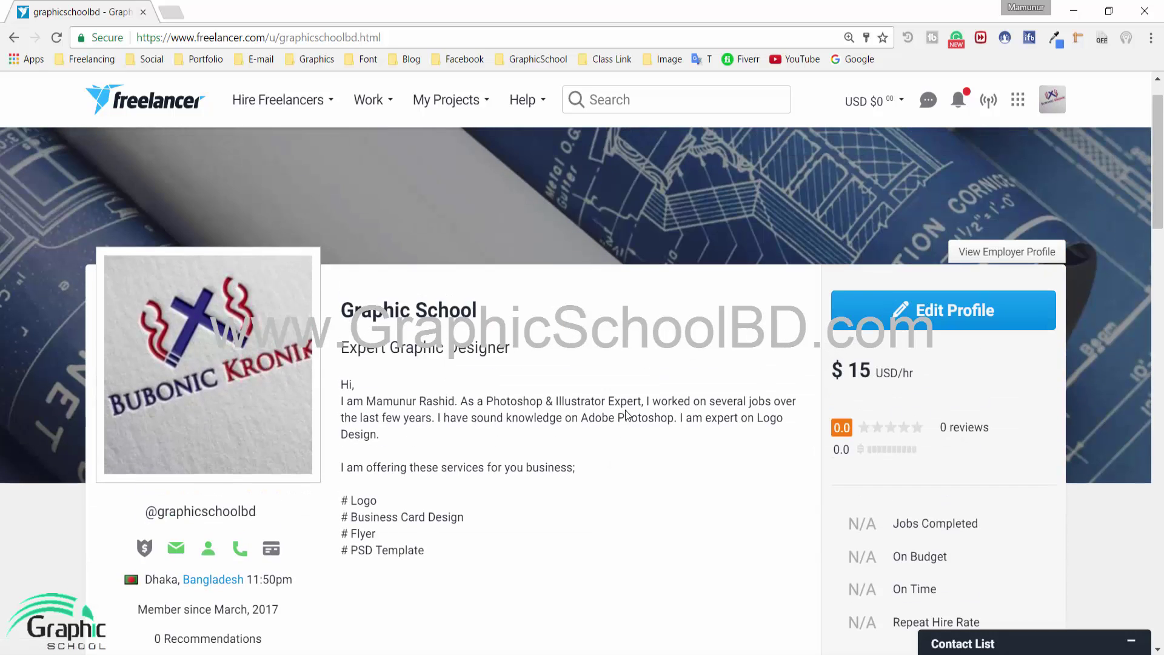
pyautogui.scroll(-4, 625, 410)
pyautogui.scroll(4, 661, 449)
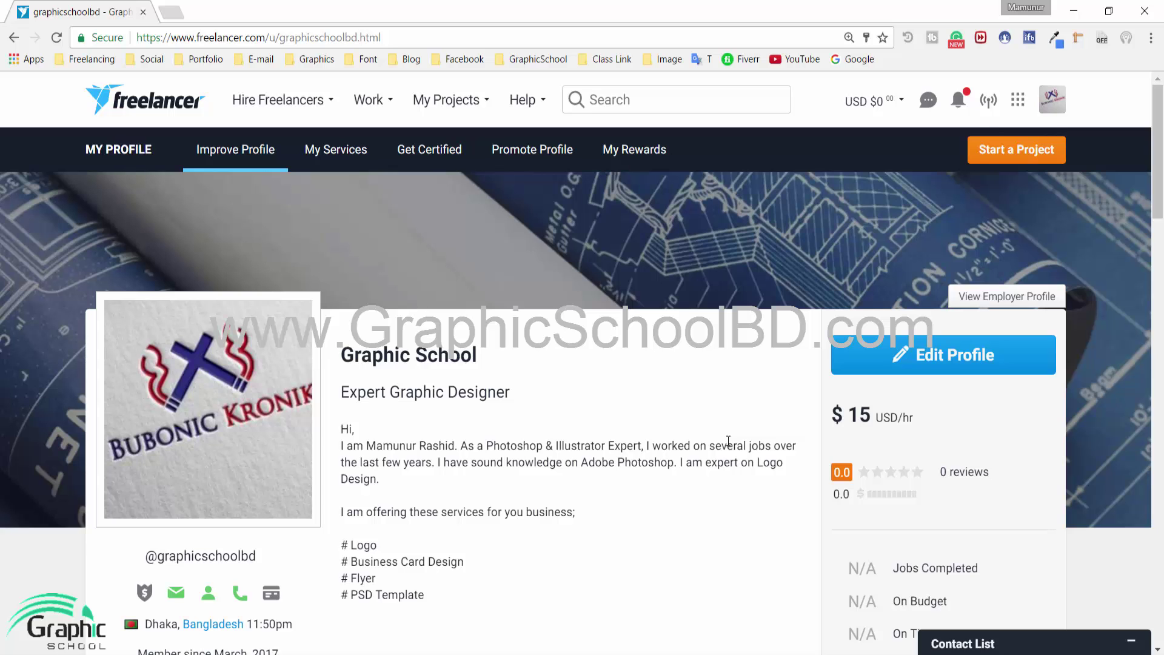
pyautogui.scroll(-8, 743, 435)
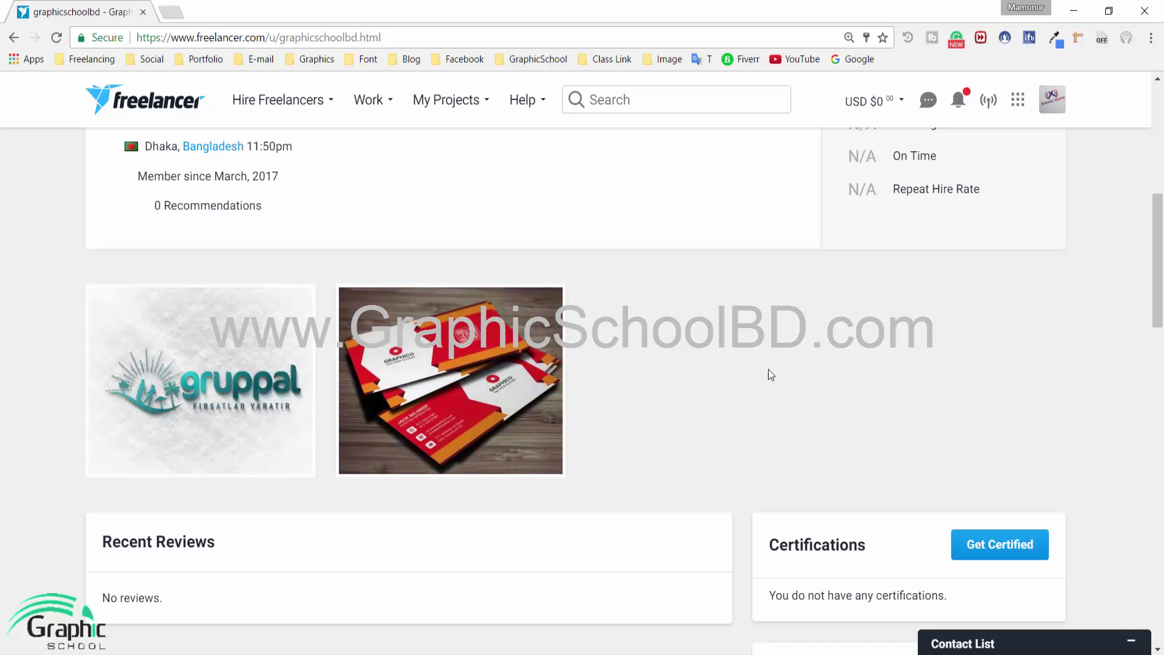
pyautogui.scroll(5, 769, 369)
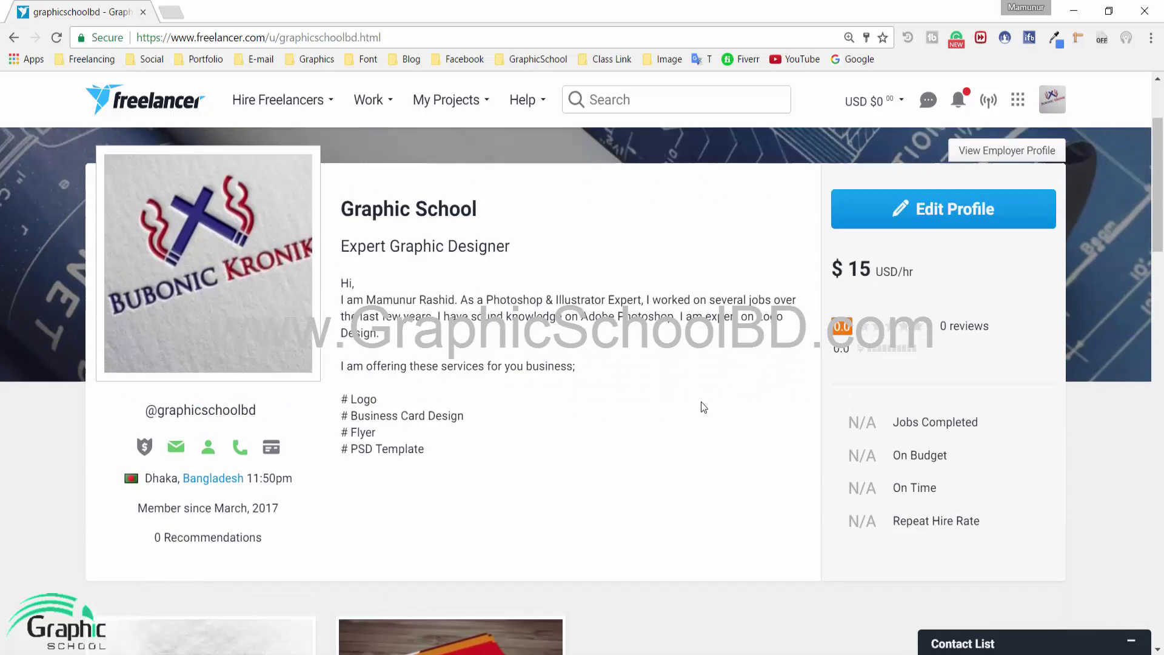
pyautogui.scroll(2, 702, 406)
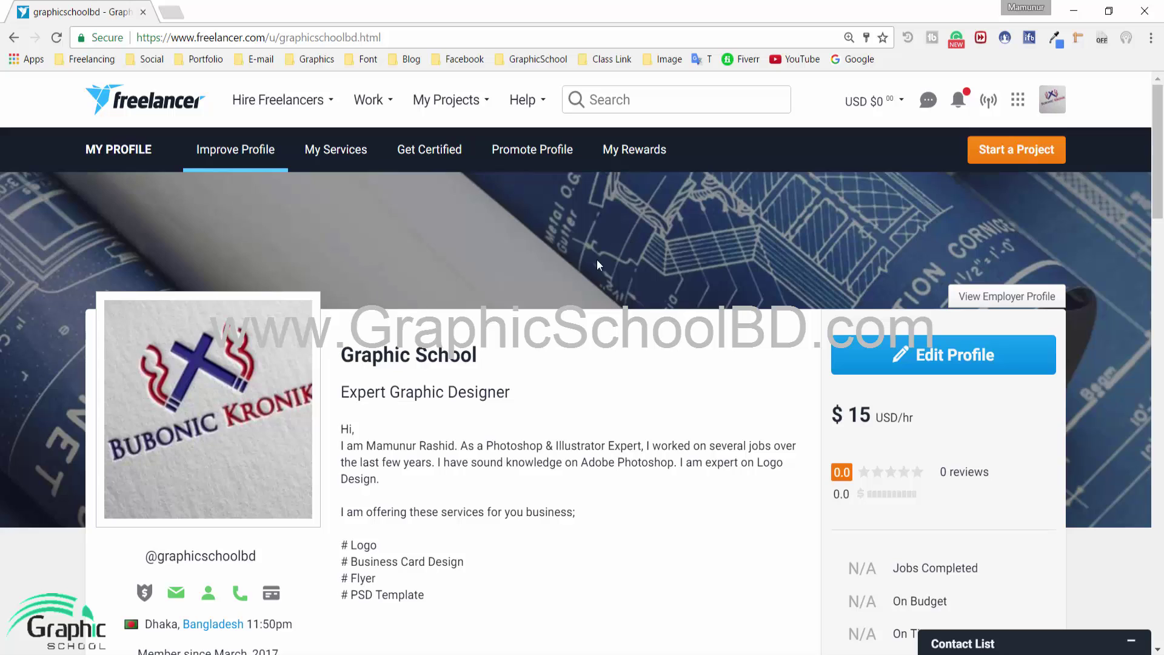